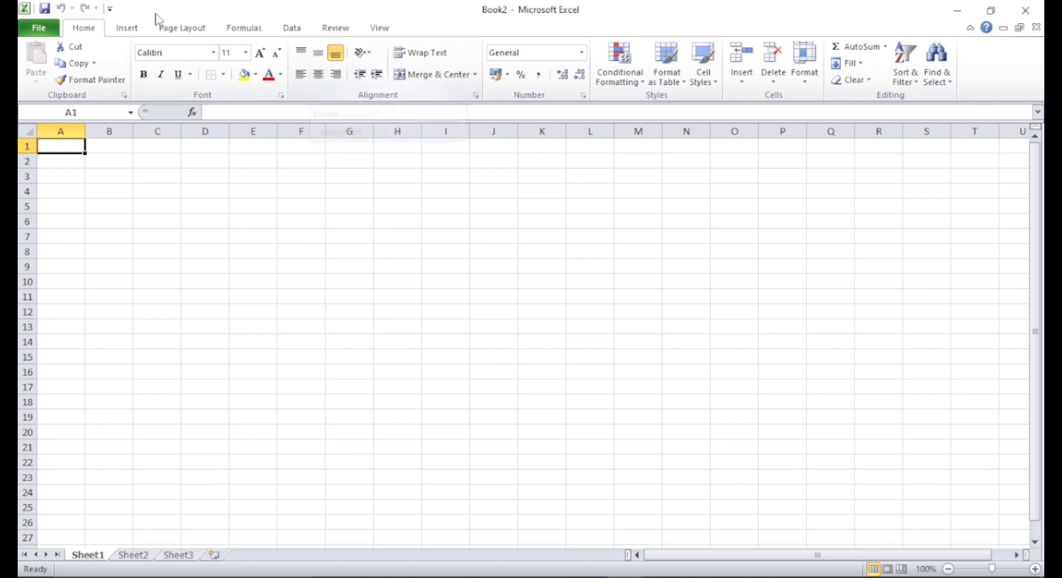
left_click(130, 29)
left_click(80, 30)
left_click(176, 32)
left_click(246, 29)
left_click(293, 28)
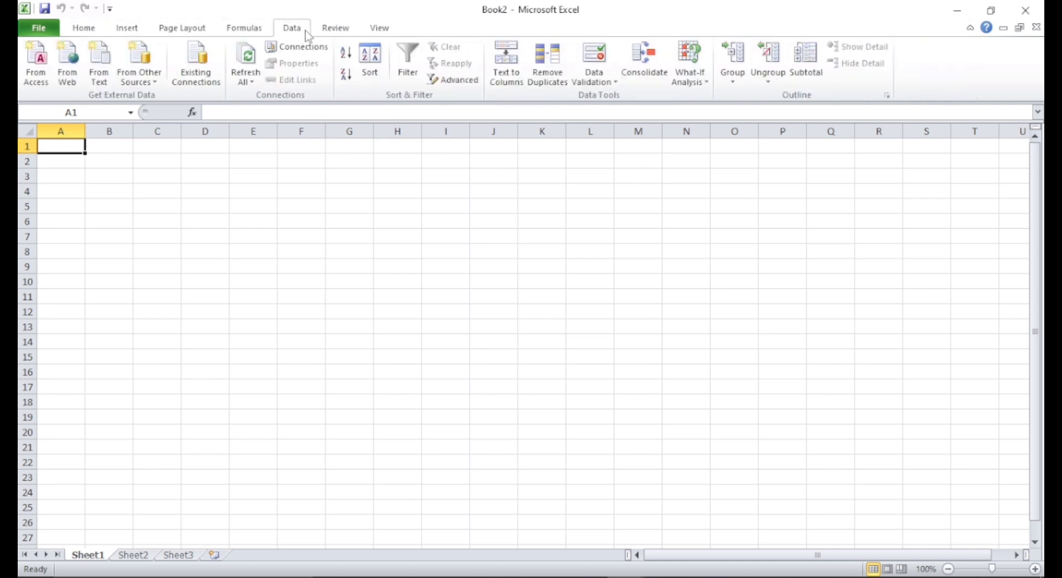
left_click(338, 31)
left_click(381, 31)
left_click(246, 29)
left_click(130, 29)
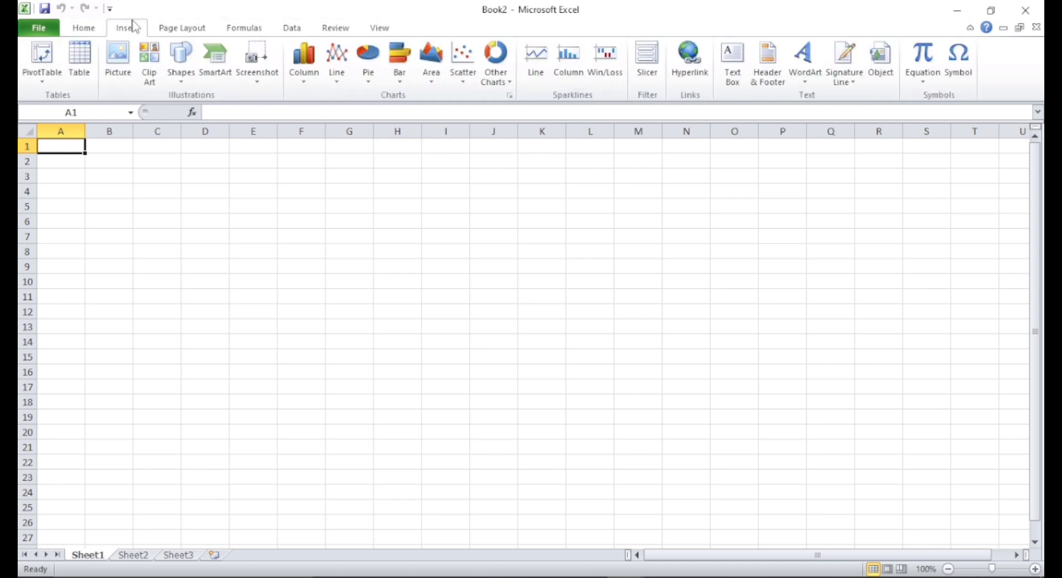
left_click(81, 29)
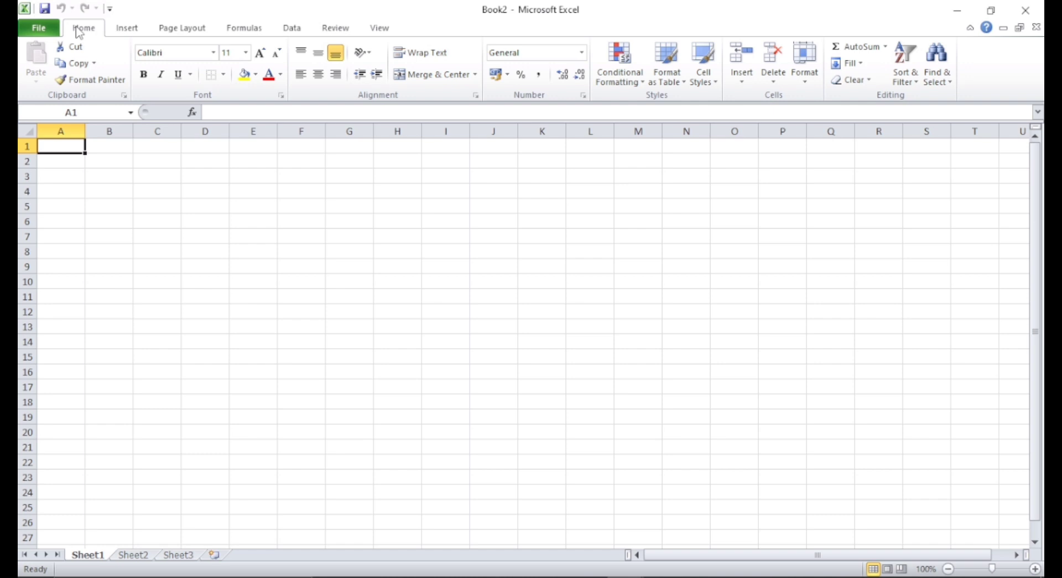
- Create a new blank workbook
left_click(39, 29)
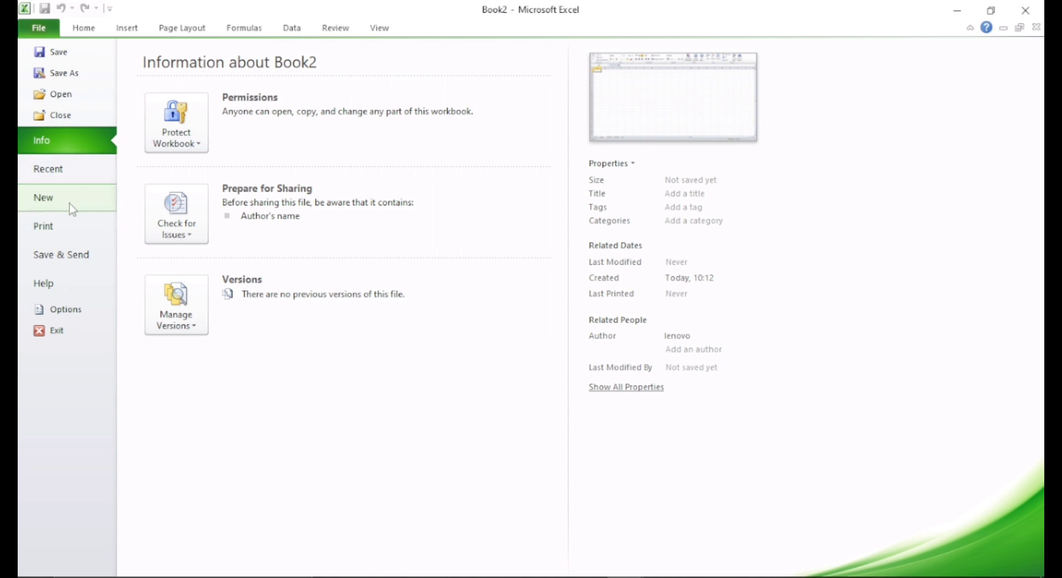
left_click(54, 200)
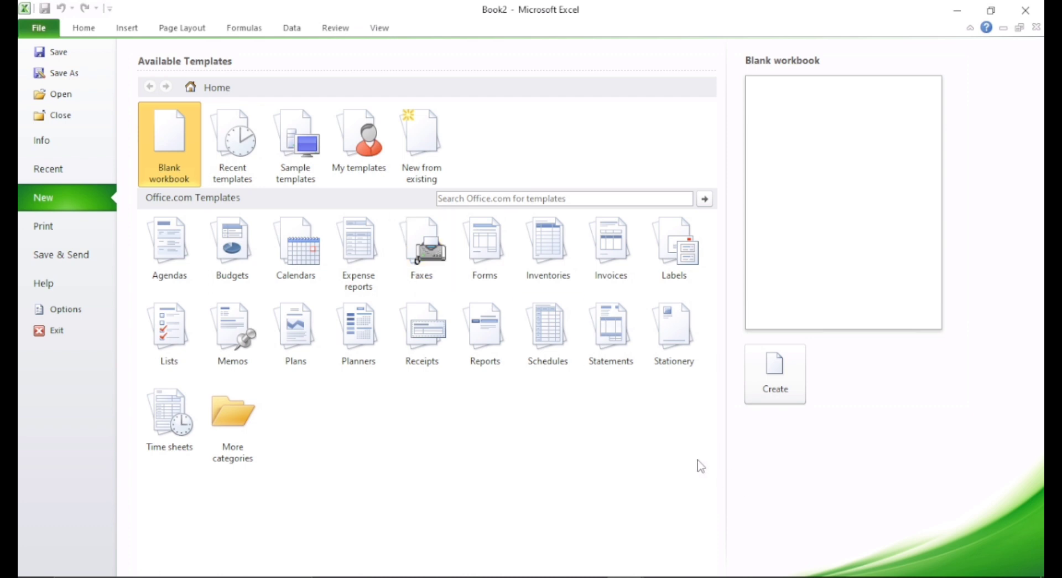
left_click(776, 377)
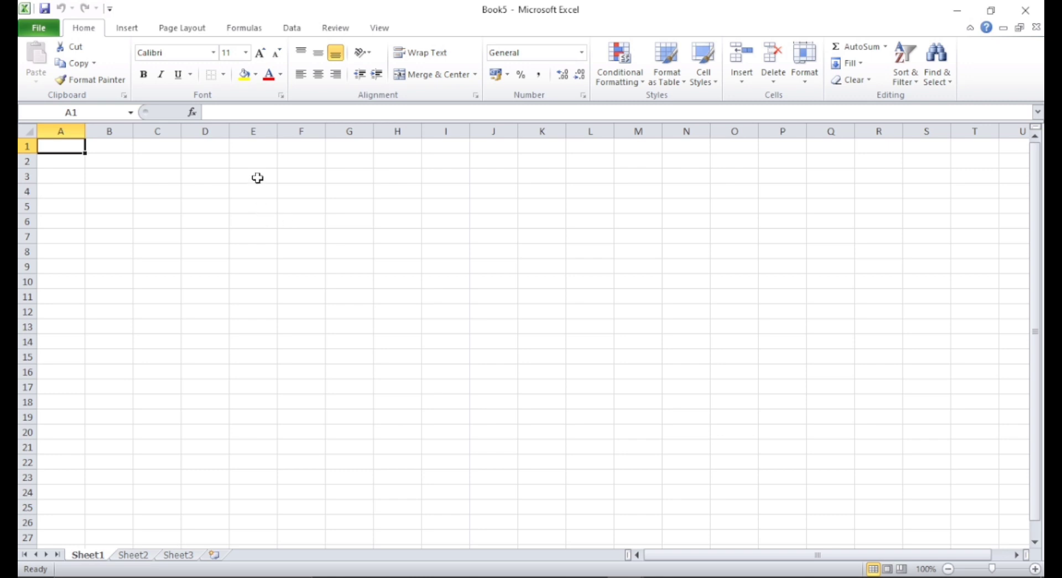
- Enter the title Daftar nama in cell A1 and unit 1 in cell A2
left_click(71, 163)
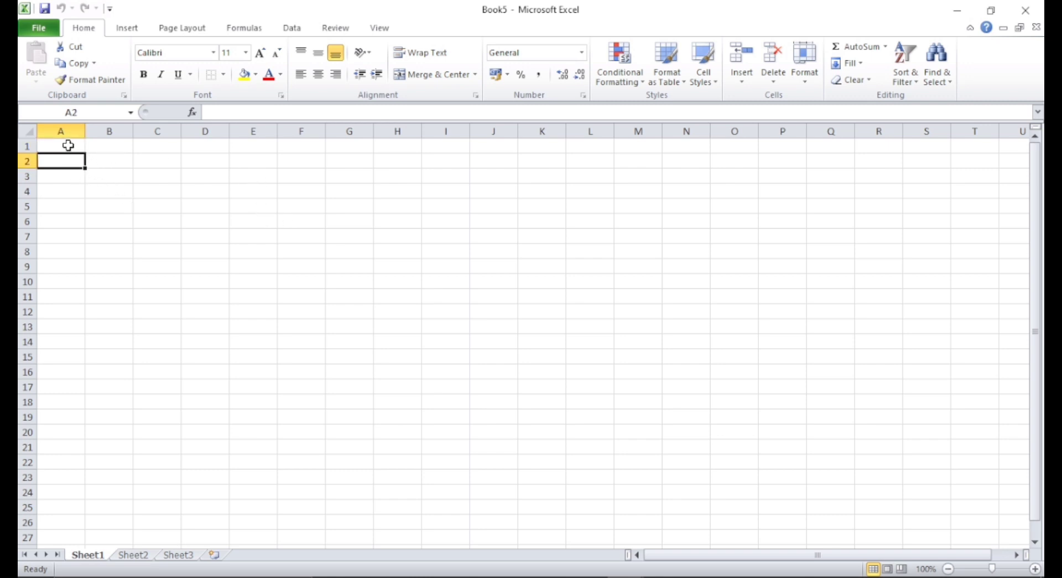
left_click(69, 145)
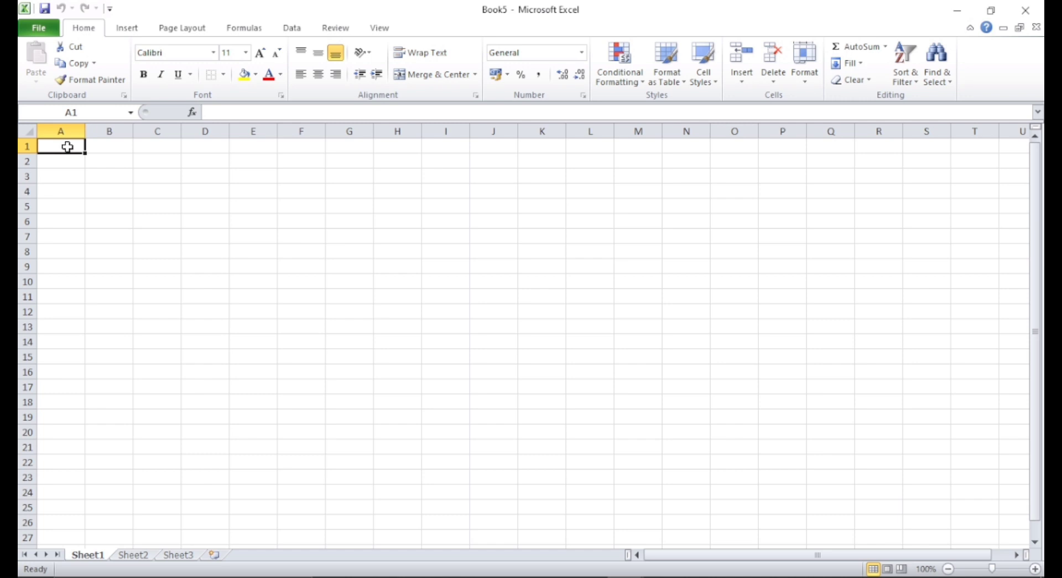
type("Dafta")
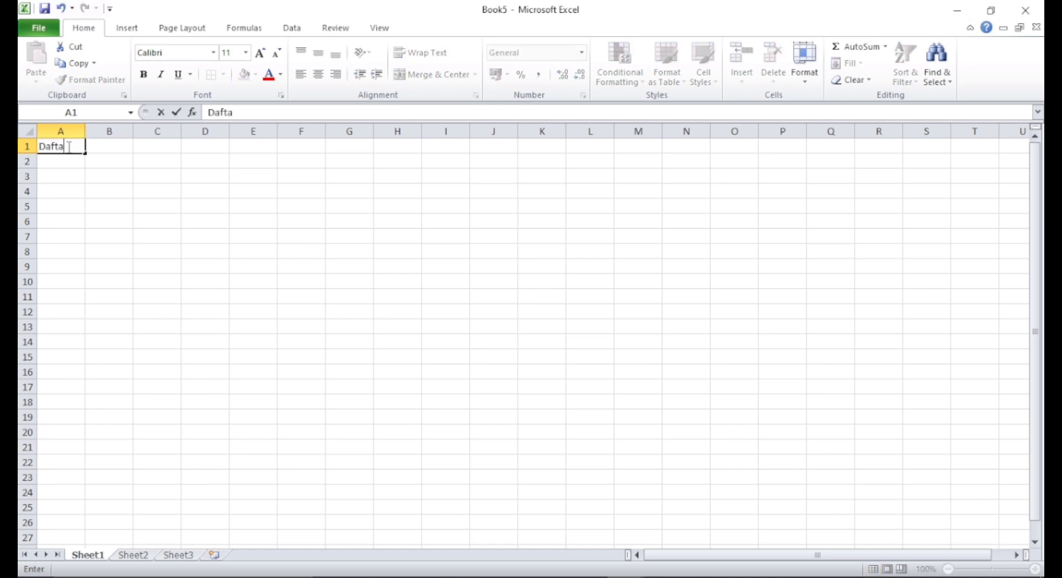
type("r nama")
key("Return")
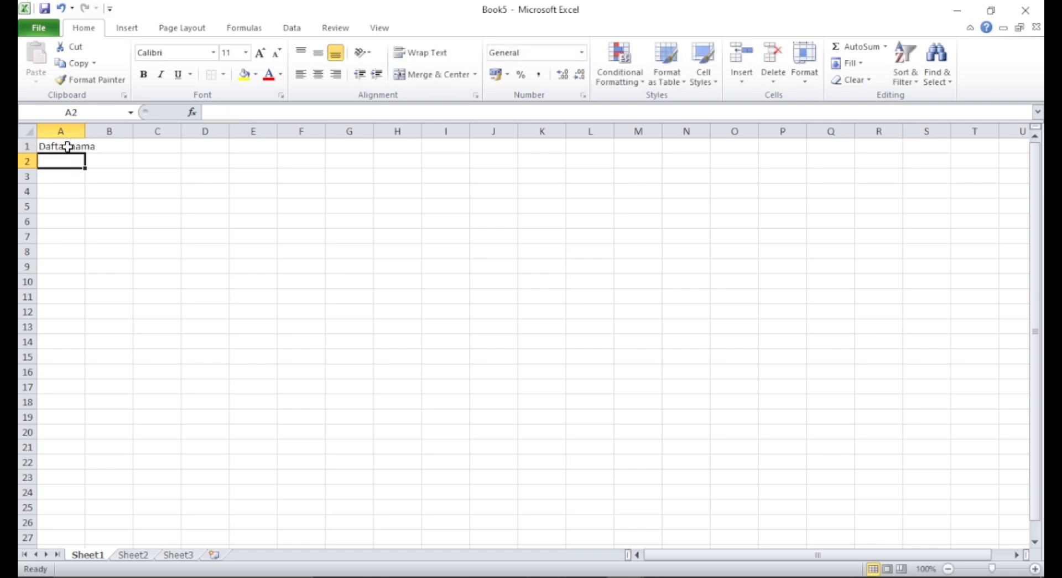
type("unit 1")
key("Return")
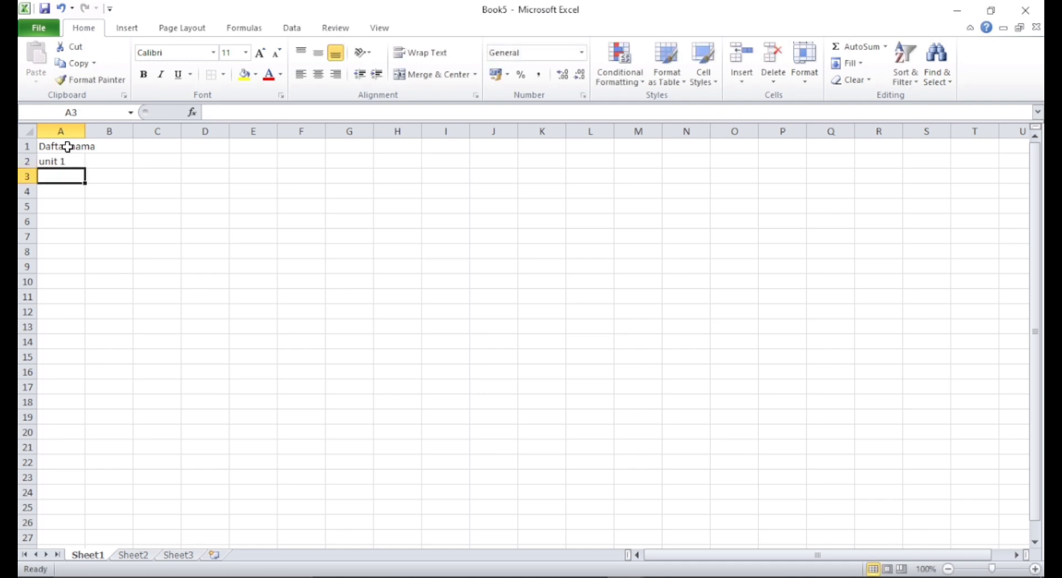
- Enter the column headers no, nama and ket in cells A3 to C3
type("no")
key("Tab")
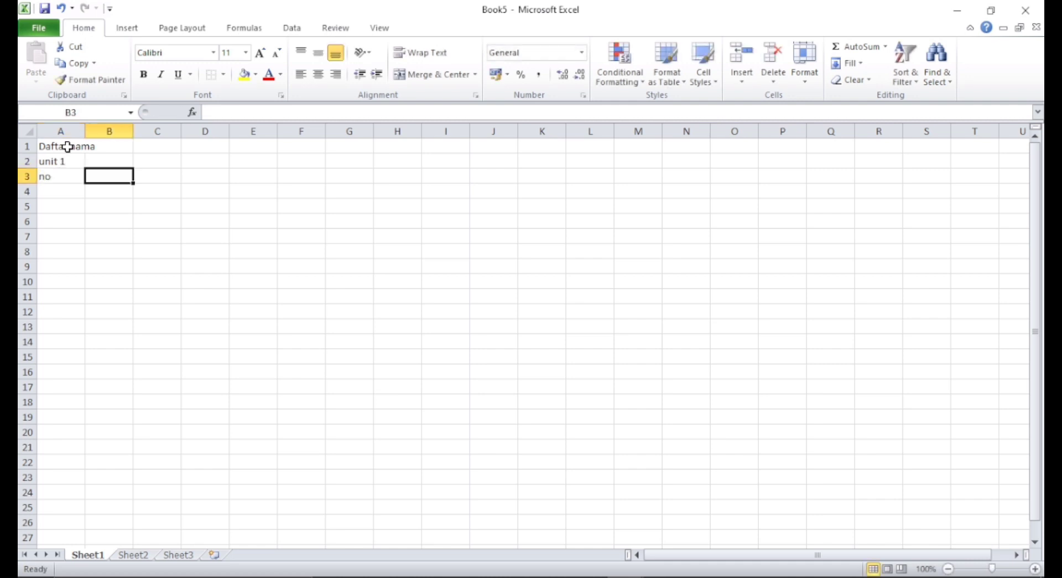
type("nma")
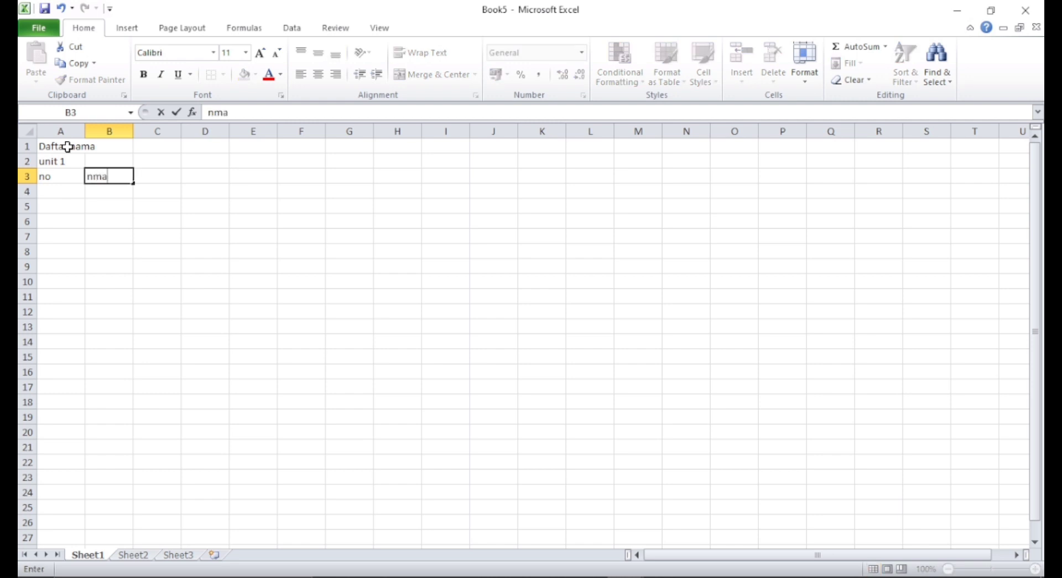
key("Left")
key("Right")
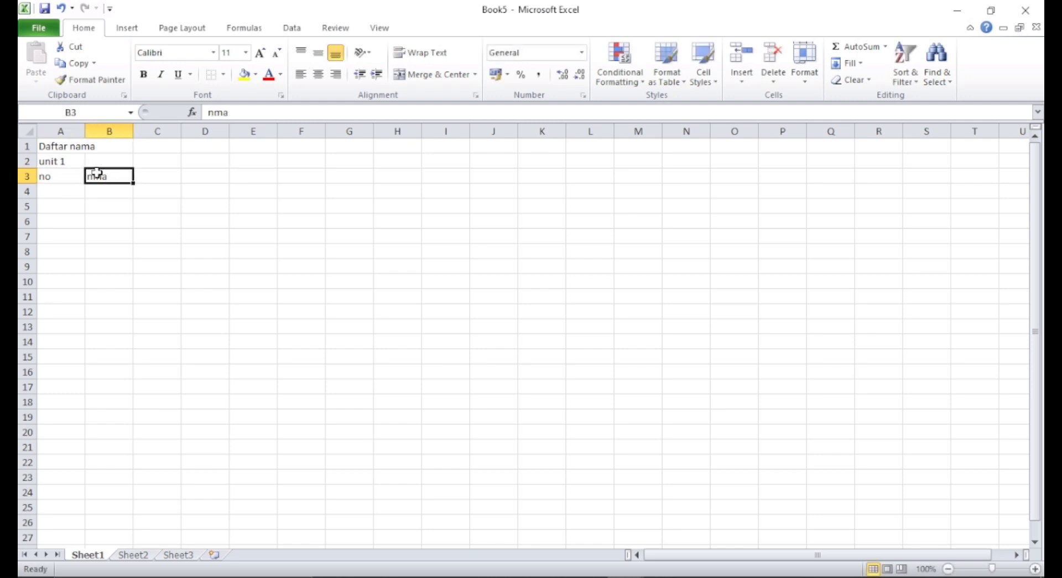
key("BackSpace")
type("nama")
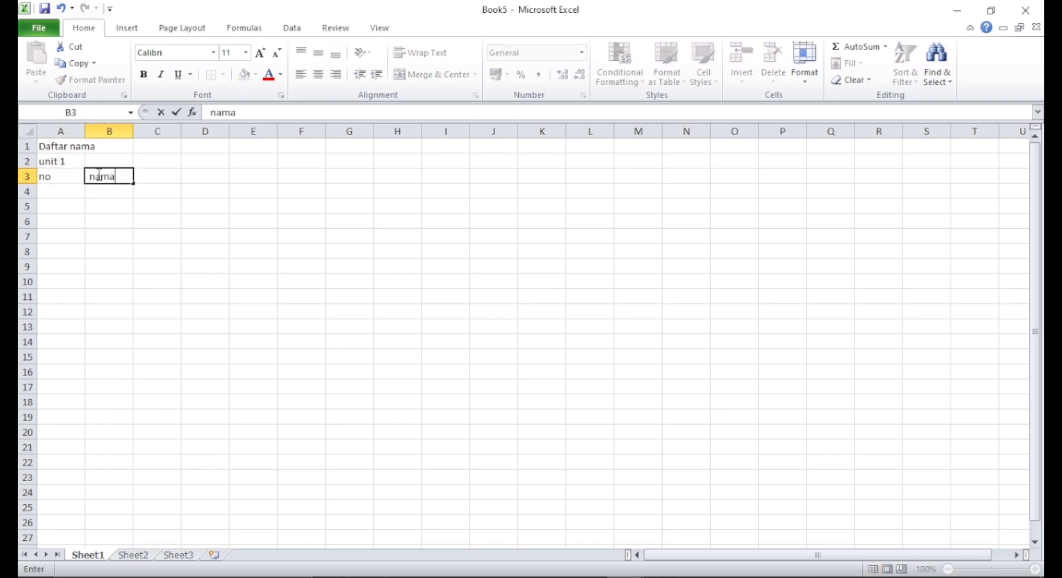
key("Tab")
type("ke")
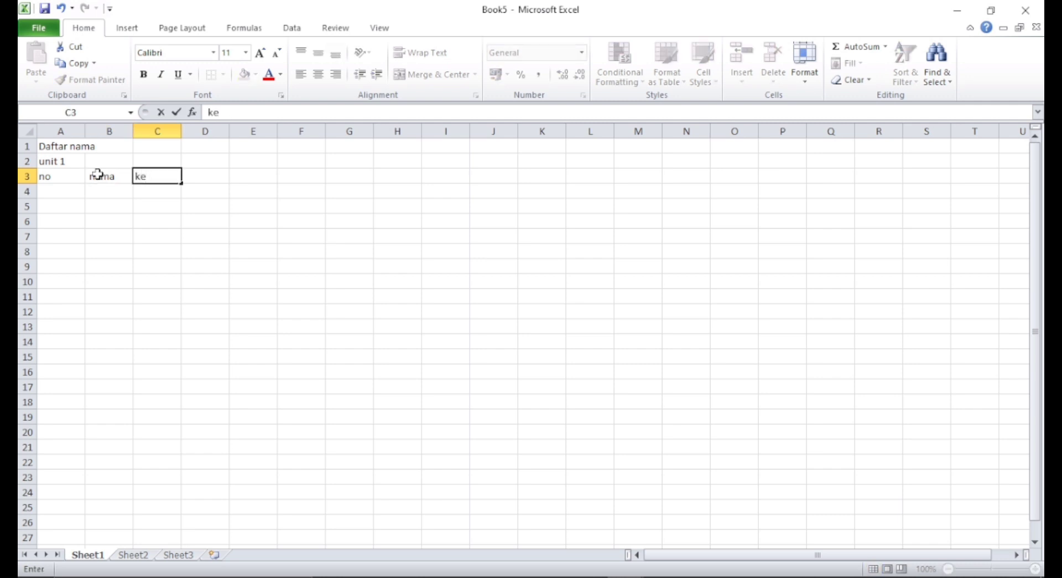
type("t")
key("Return")
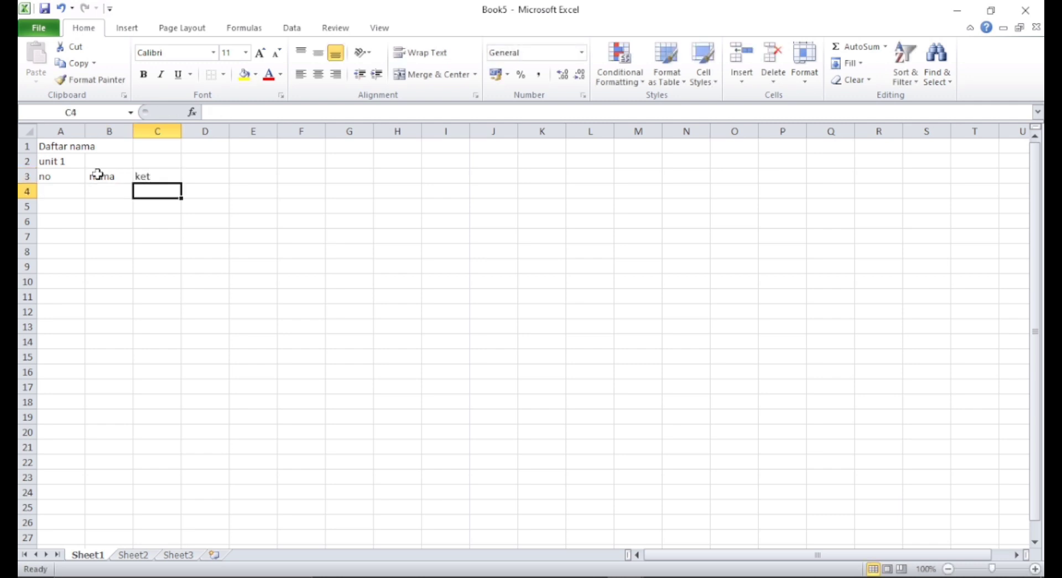
- Enter number 1 in A4 and the first person's name in B4
key("Left")
key("Left")
type("1")
key("Tab")
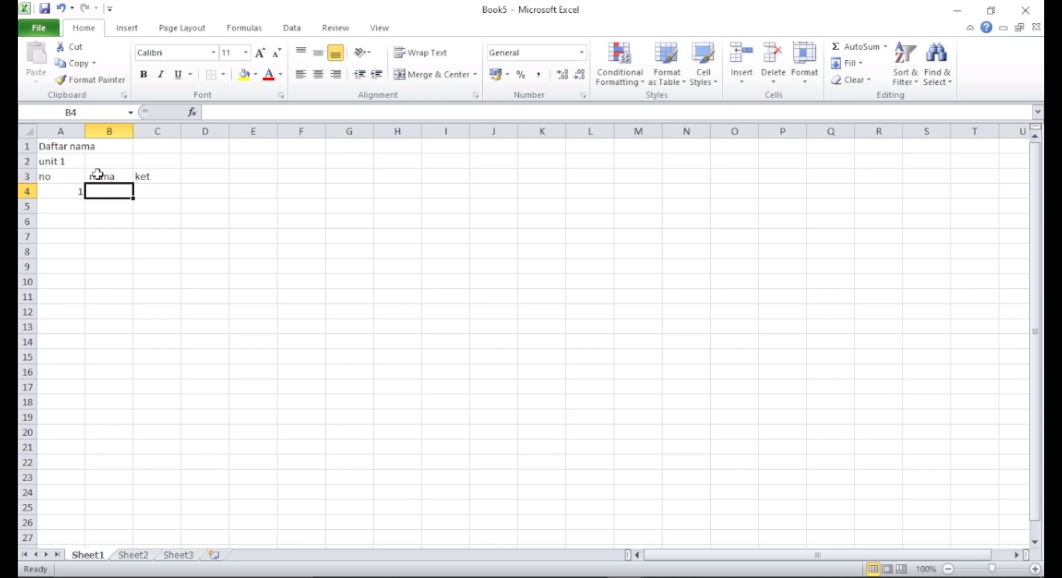
type("mahisan")
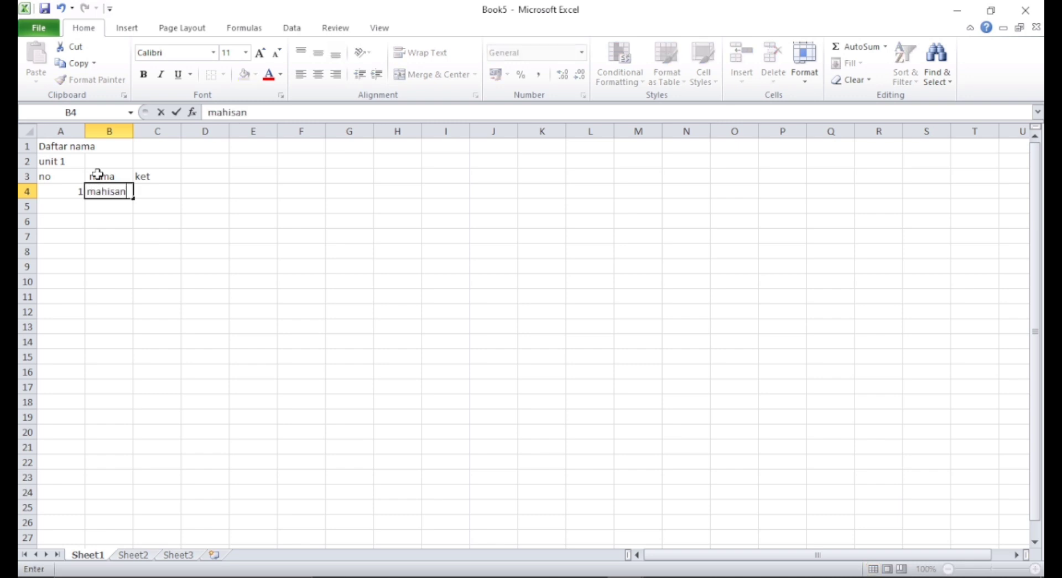
key("Left")
key("Right")
key("BackSpace")
type("makhisna")
key("Left")
key("Right")
key("BackSpace")
type("makhisan")
key("Return")
- Enter number 2 in A5 and the second person's name in B5
key("Left")
type("2")
key("Right")
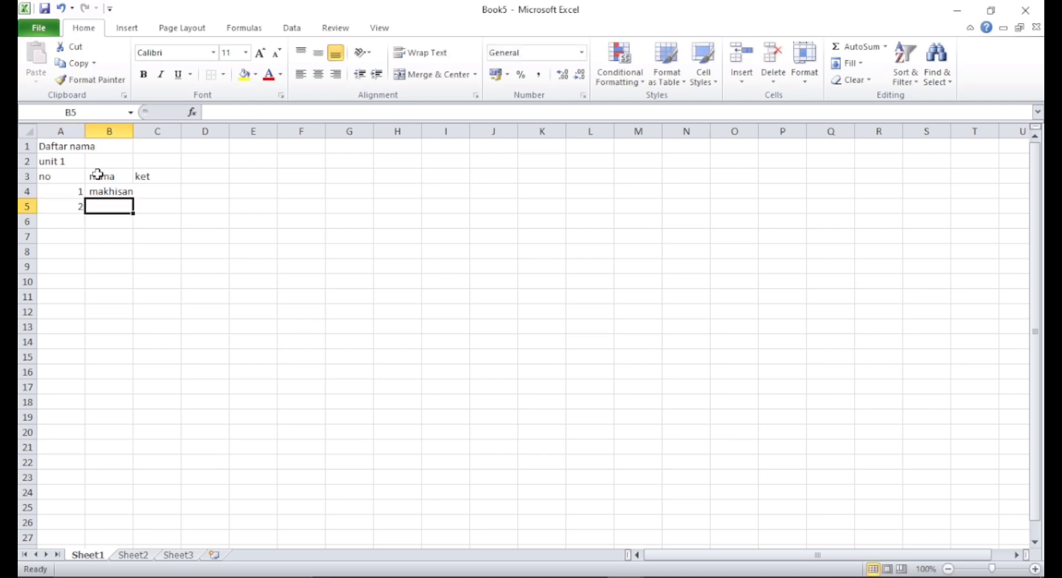
type("usop")
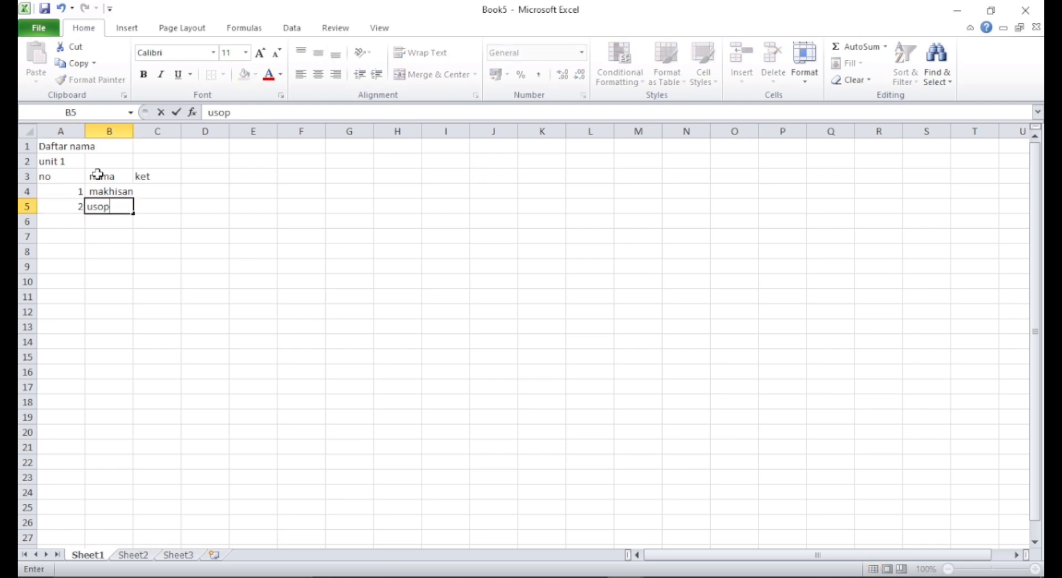
key("Return")
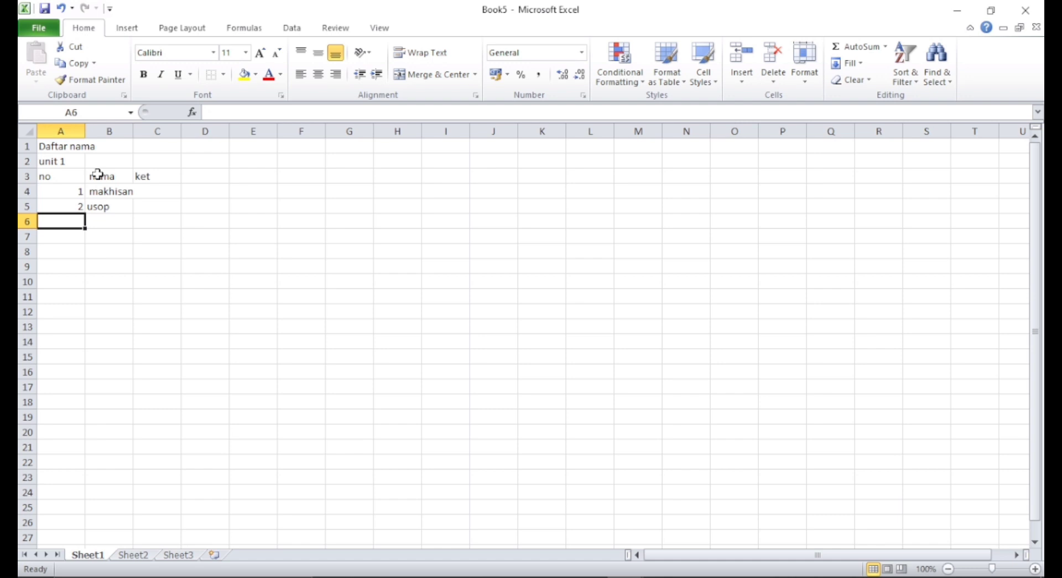
- Enter number 3 in A6 and the third person's name in B6
type("3")
key("Right")
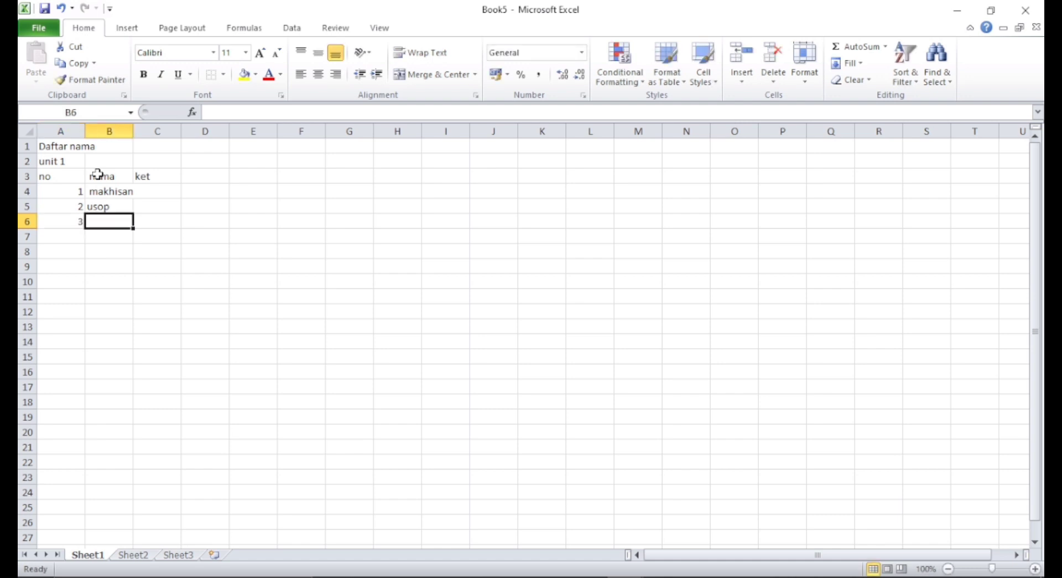
type("jka")
key("Left")
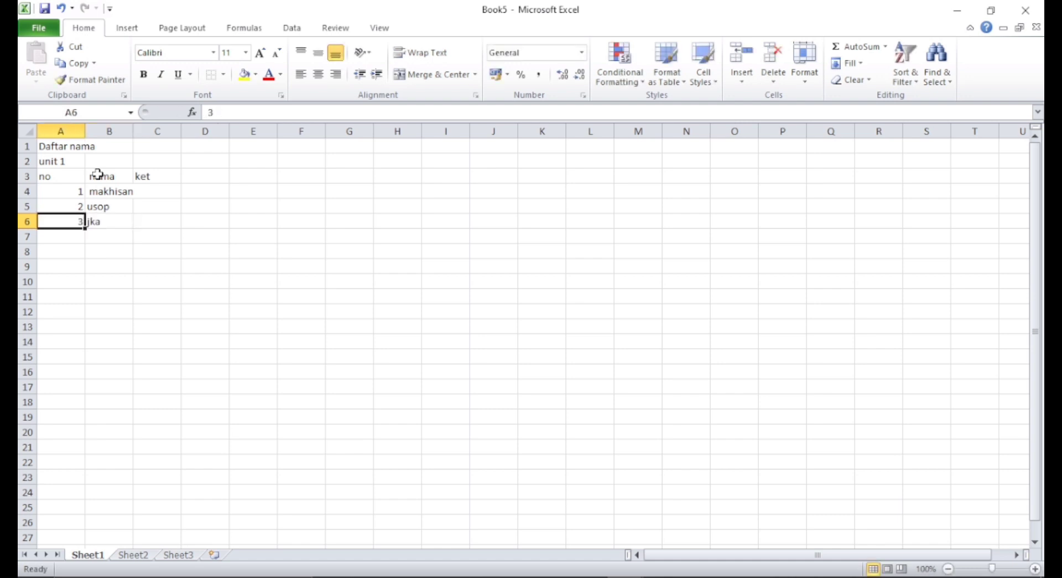
key("Right")
type("jaka")
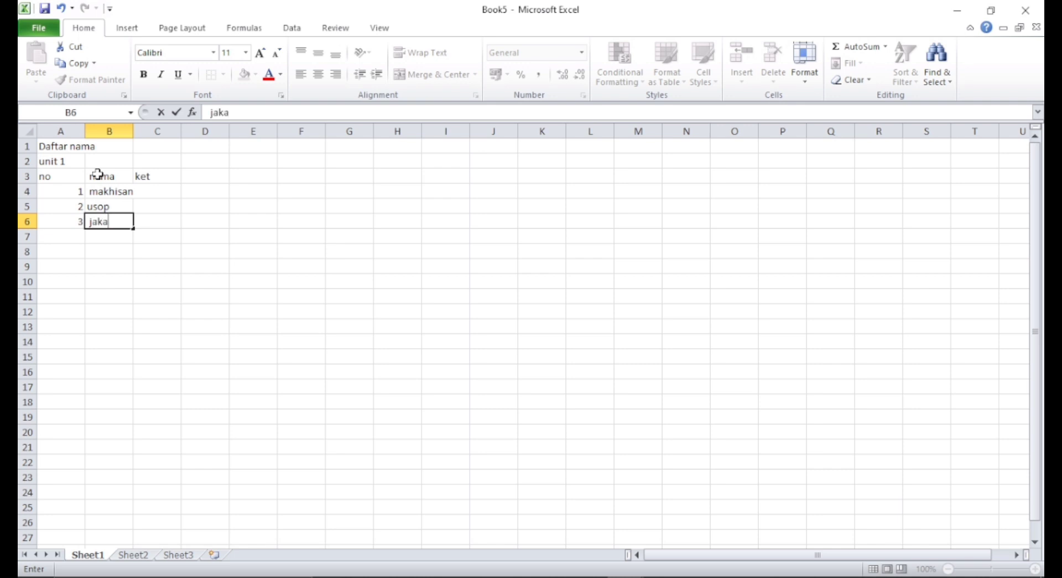
key("Return")
- Enter number 4 in A7 and the fourth person's name in B7
key("Left")
type("4")
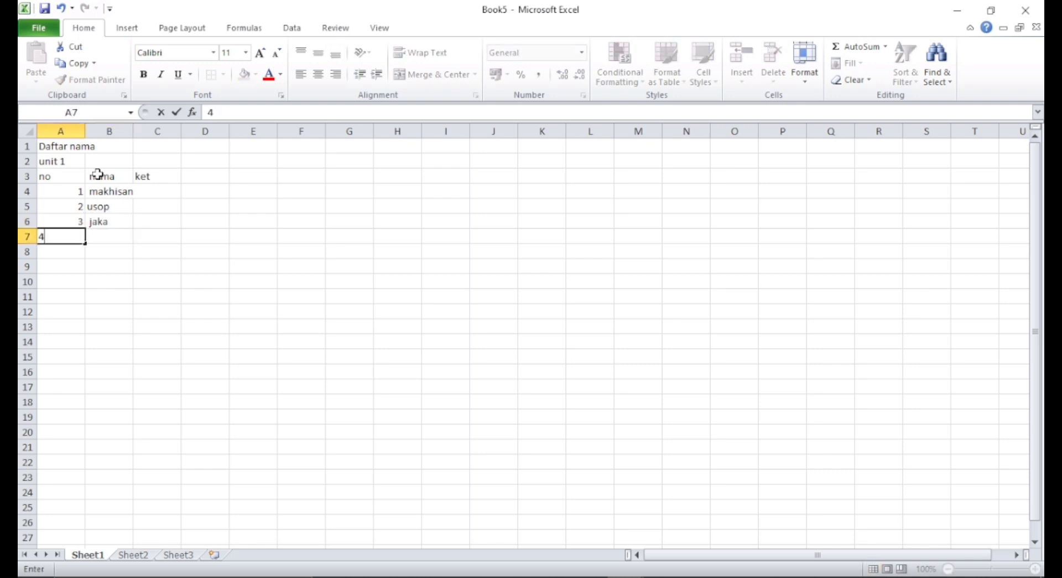
key("Right")
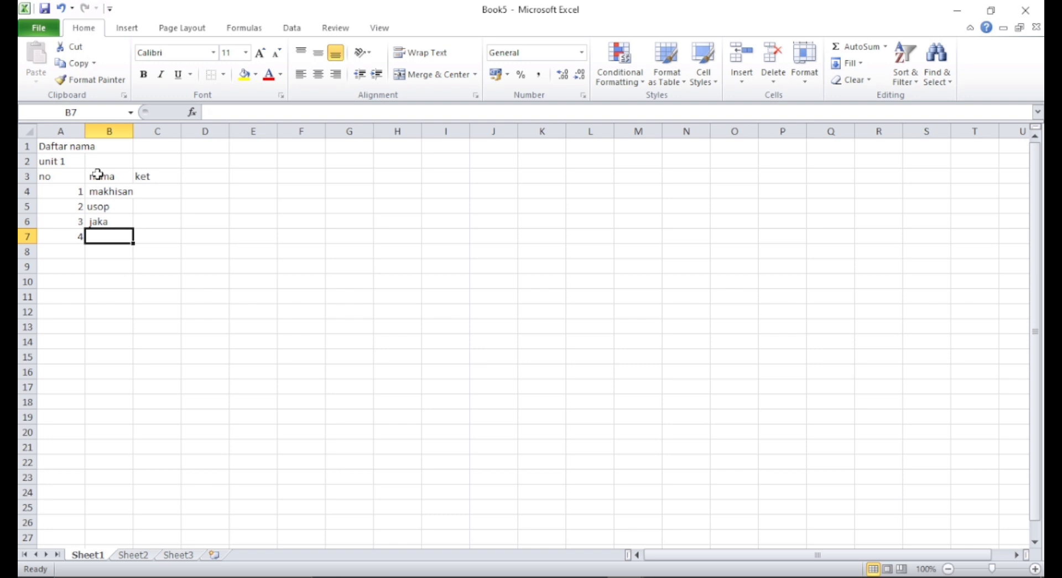
type("ij")
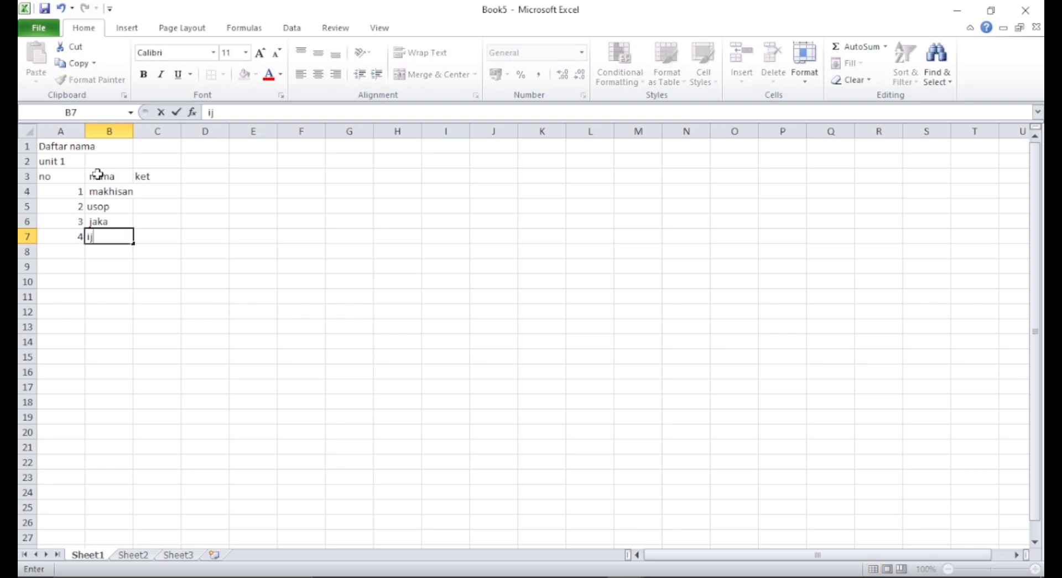
type("a")
key("Return")
- Enter number 5 in A8 and the fifth person's name in B8
key("Left")
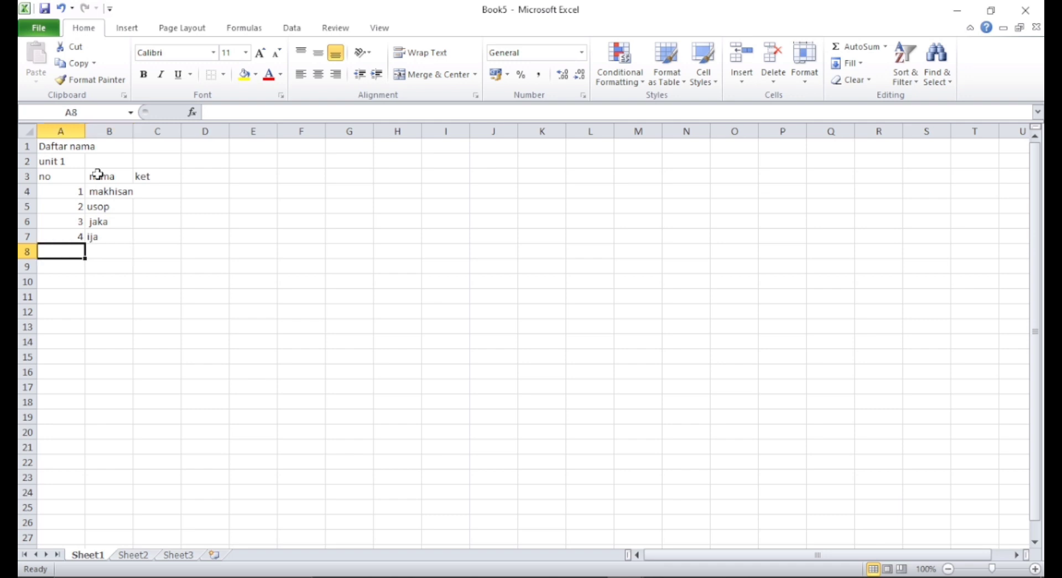
type("5.")
key("Right")
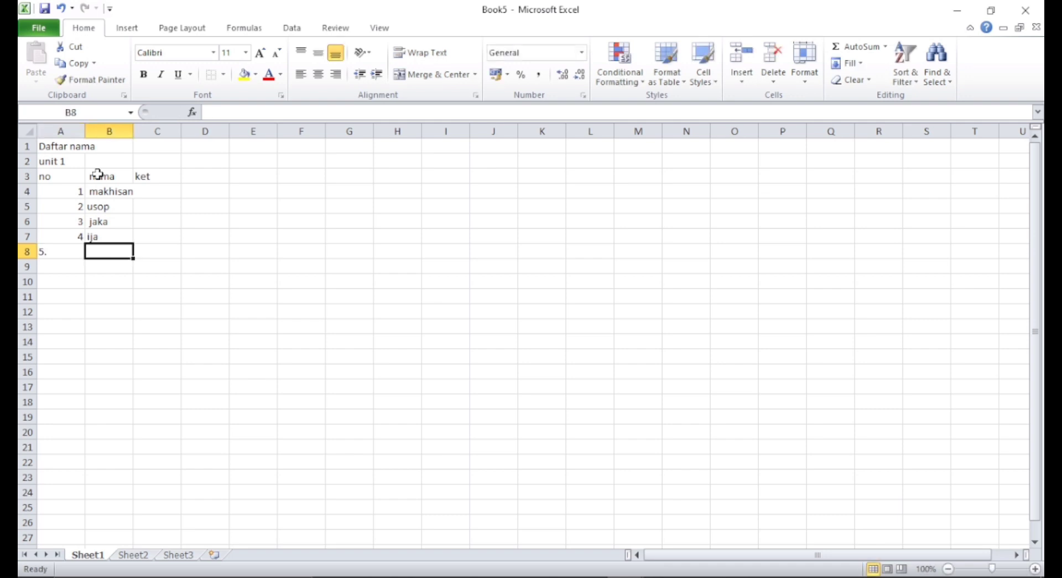
key("Left")
key("BackSpace")
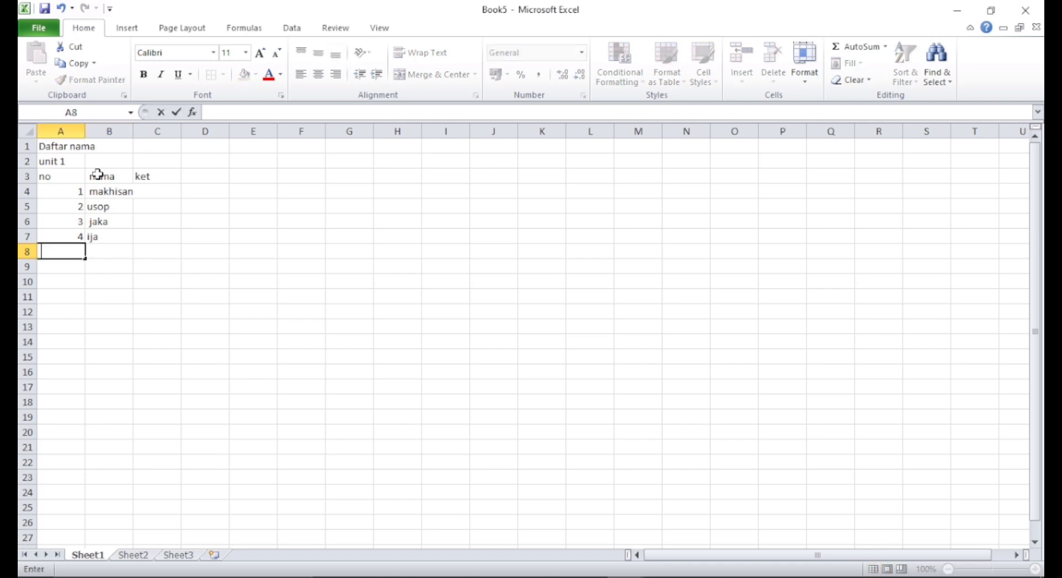
type("5")
key("Right")
type("i")
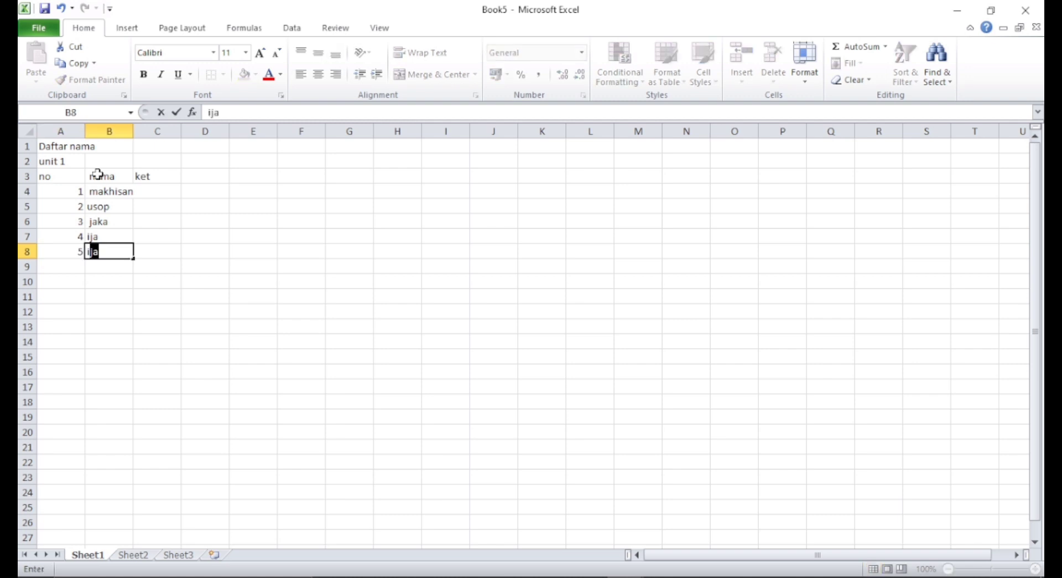
type("can")
key("Right")
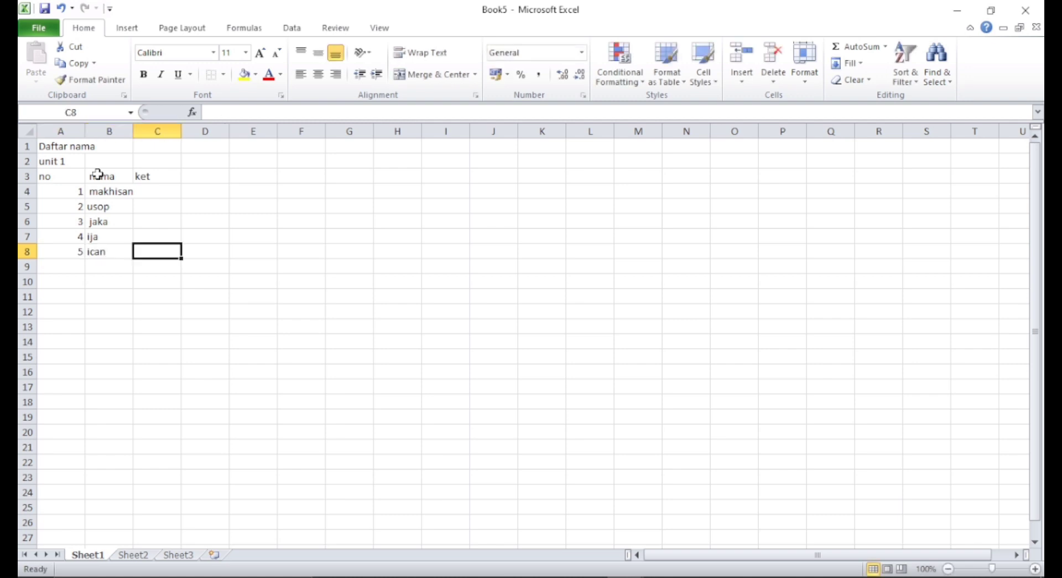
- Enter aktif as the ket value for the first person in C4
key("Up")
key("Up")
key("Up")
key("Up")
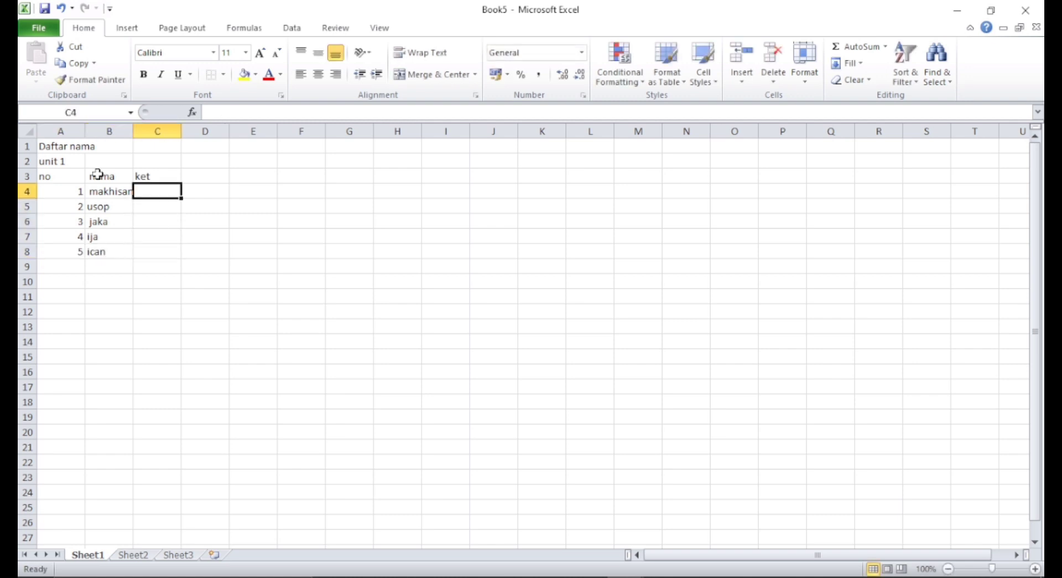
type("aktif")
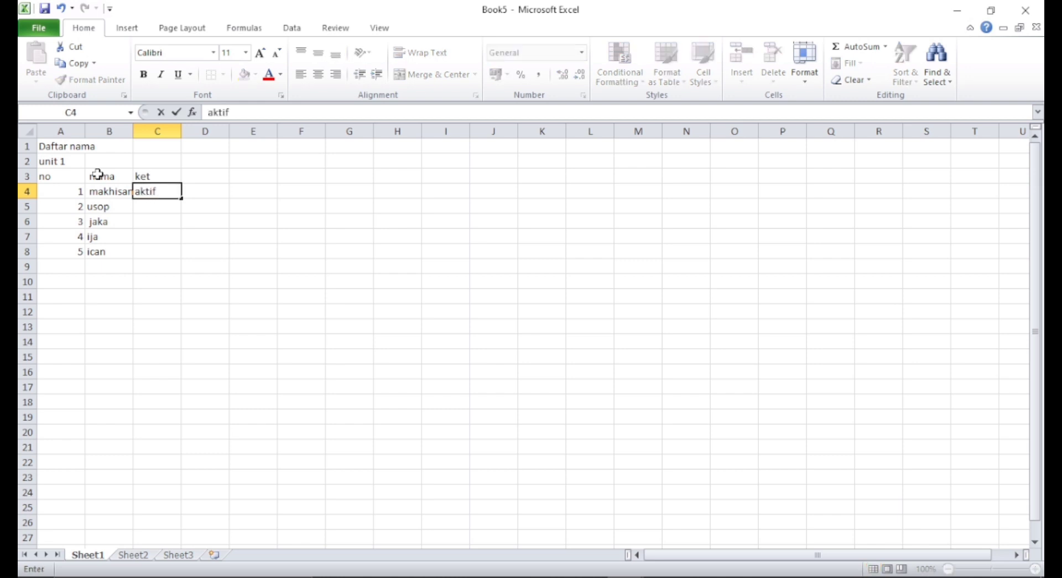
key("Return")
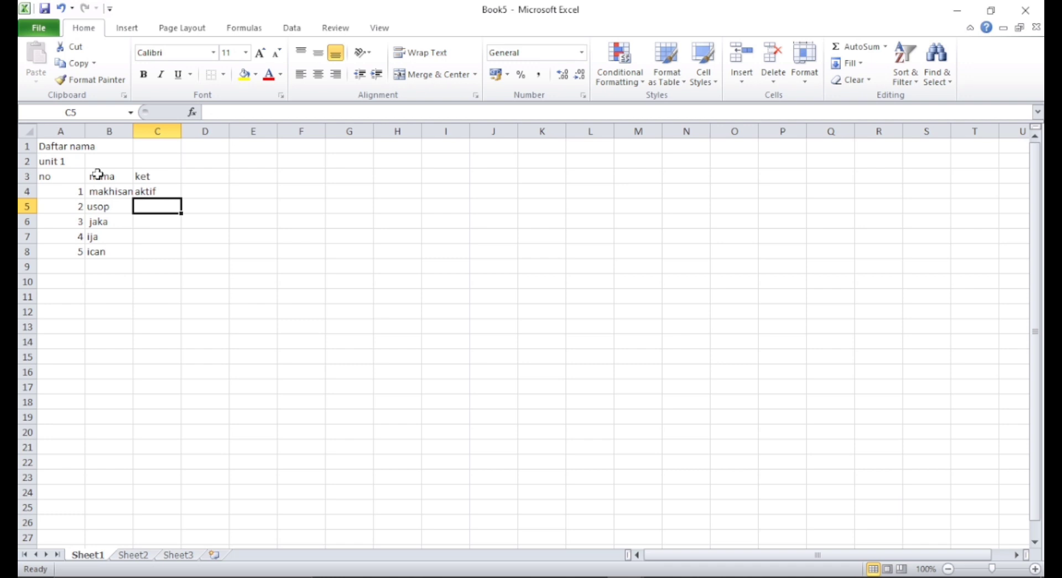
- Fill C5 through C8 with aktif using the autocomplete suggestion
type("aktif")
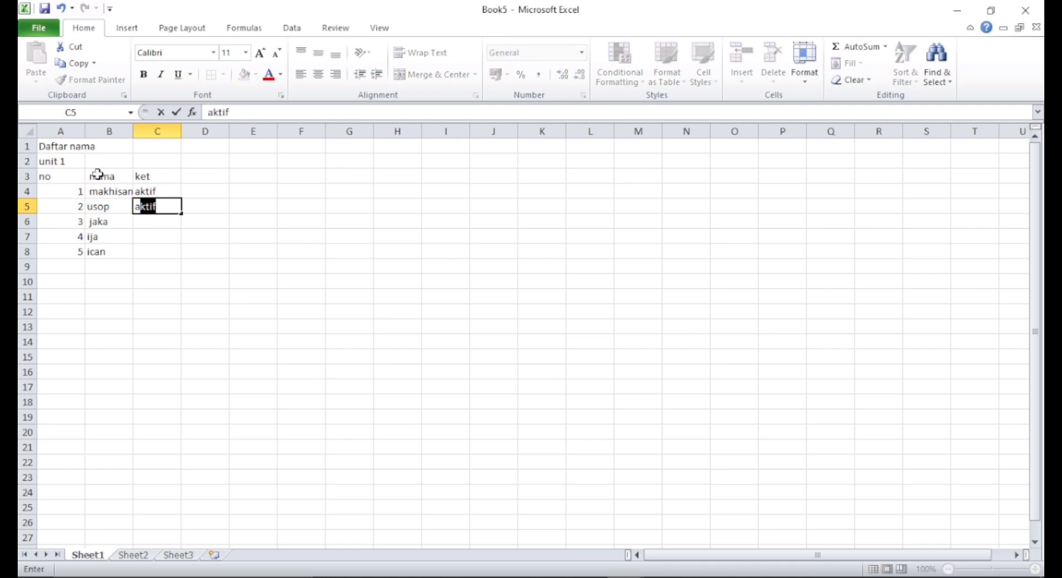
key("Return")
type("a")
key("Return")
type("a")
key("Return")
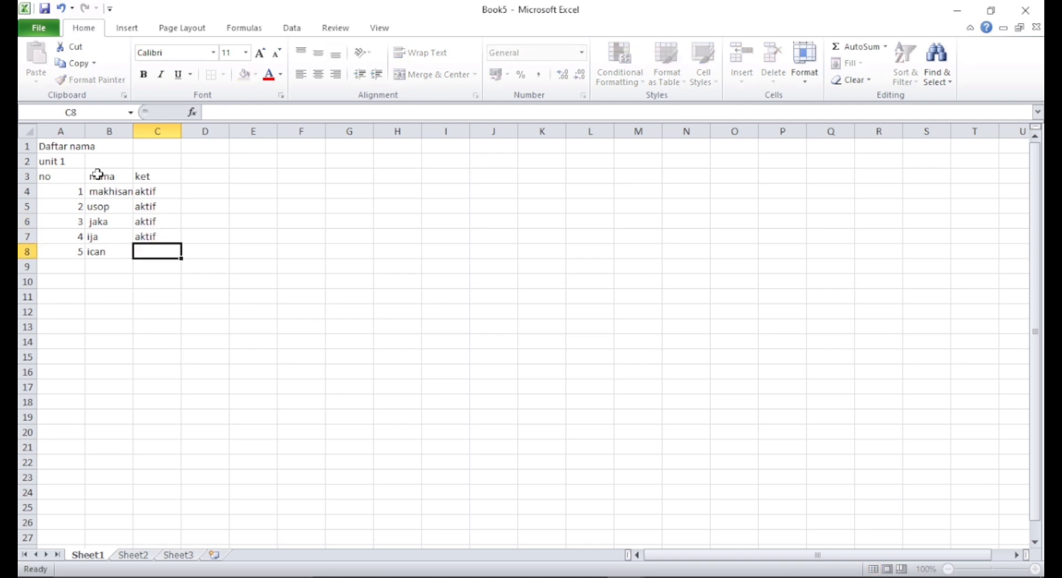
type("a")
key("Return")
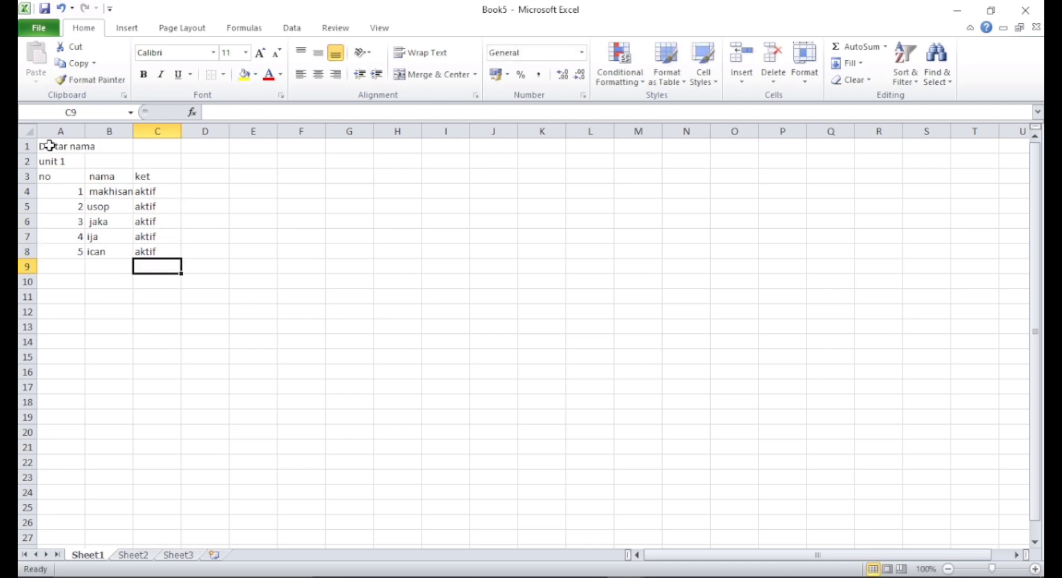
- Merge and center the title Daftar nama across A1:B1
left_click_drag(45, 147, 106, 148)
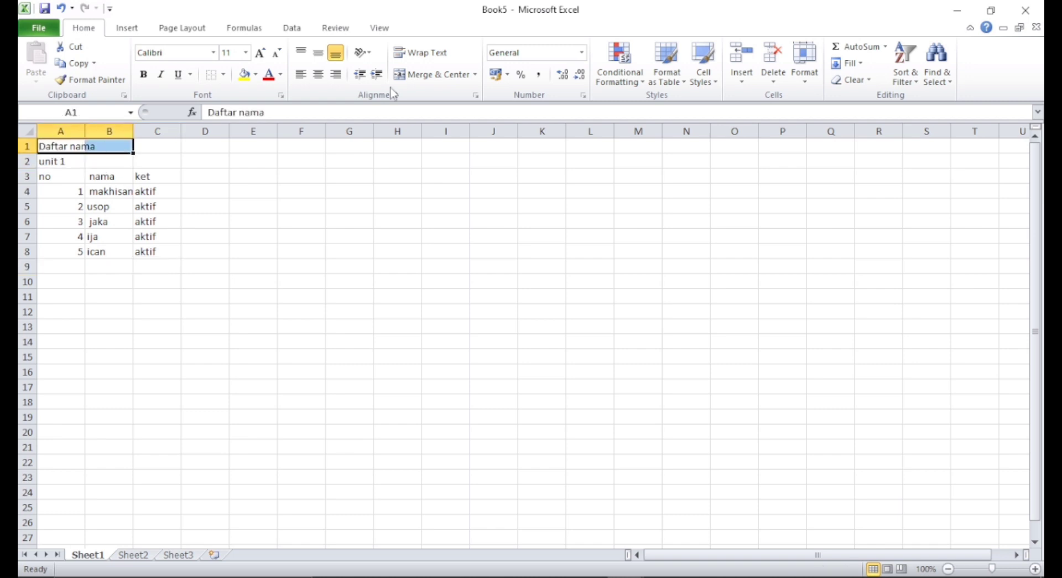
left_click(454, 79)
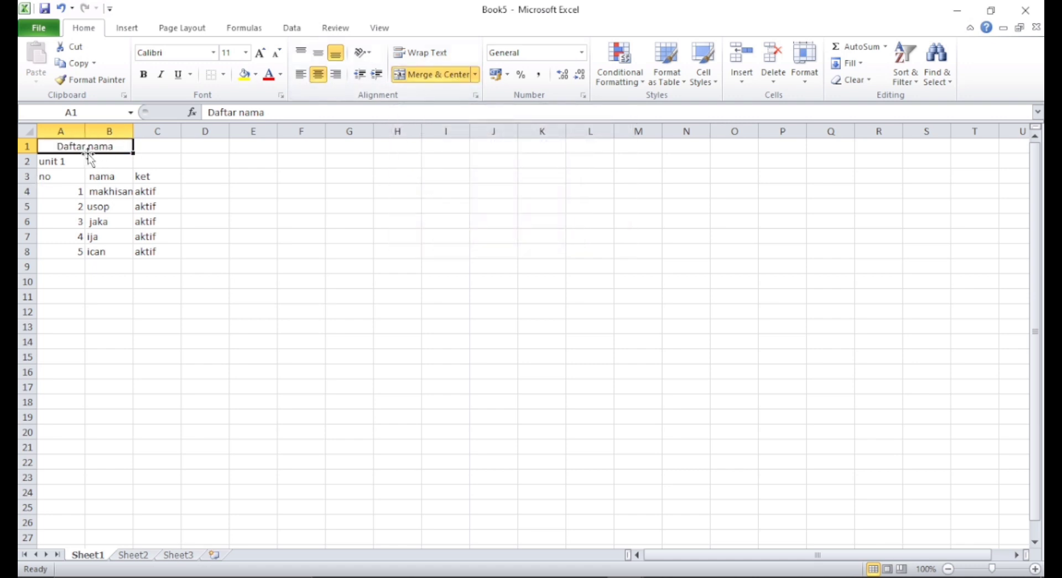
- Center the unit 1 text in cell A2
left_click(46, 163)
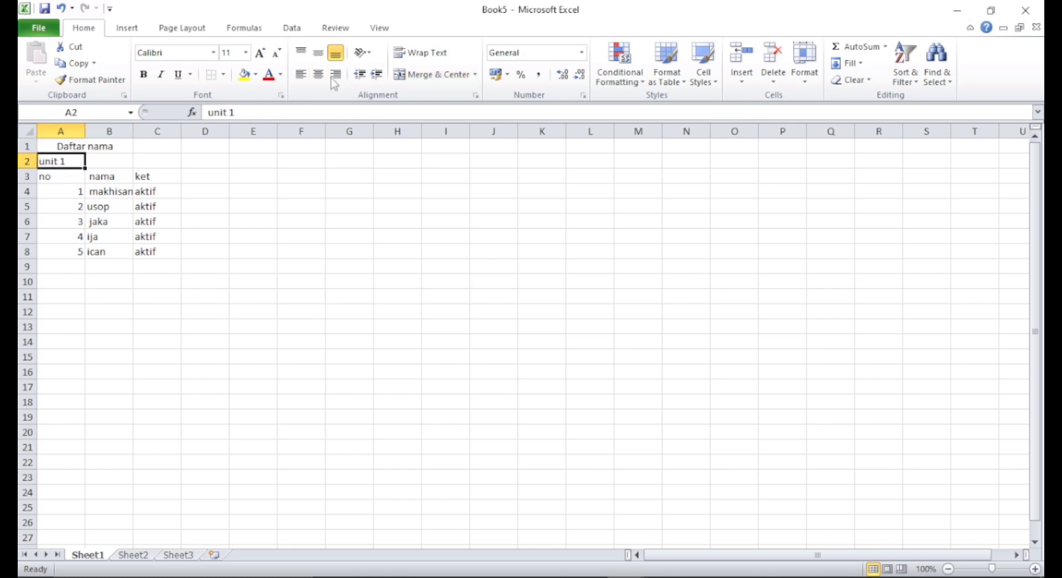
left_click(448, 76)
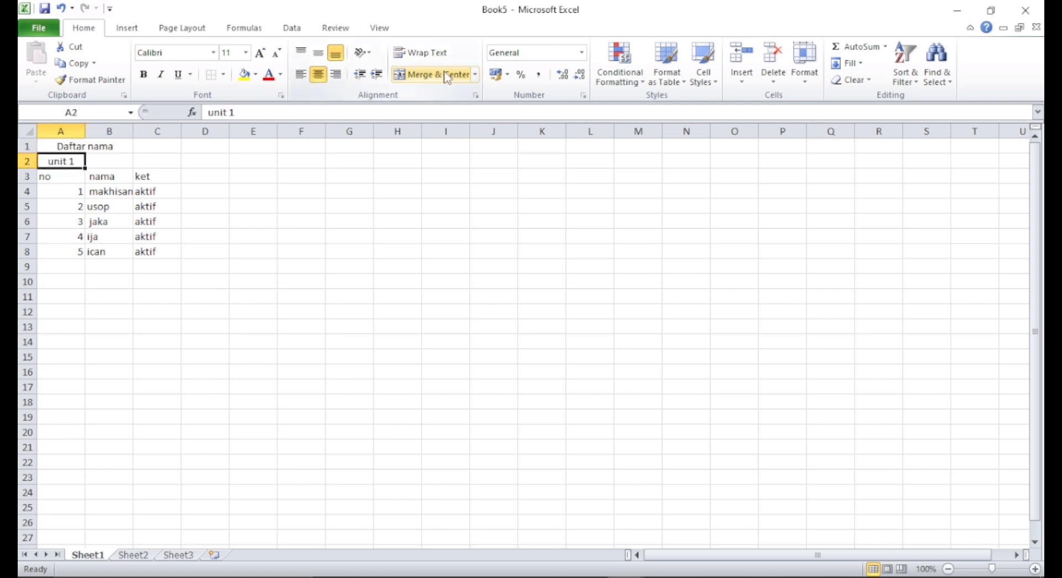
left_click(101, 147)
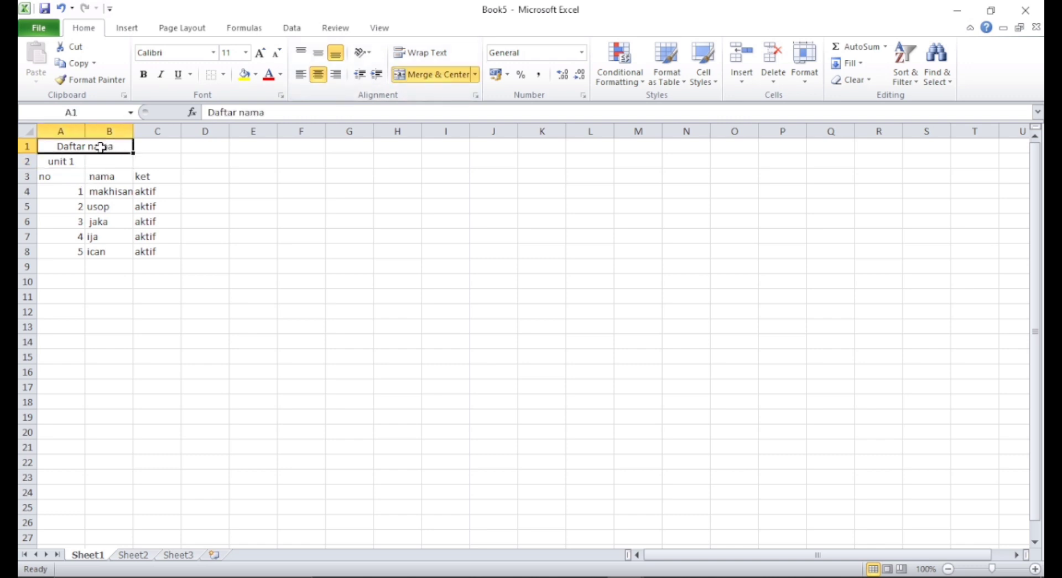
- Apply wrap text and center alignment to the table range A3:C8
left_click(67, 176)
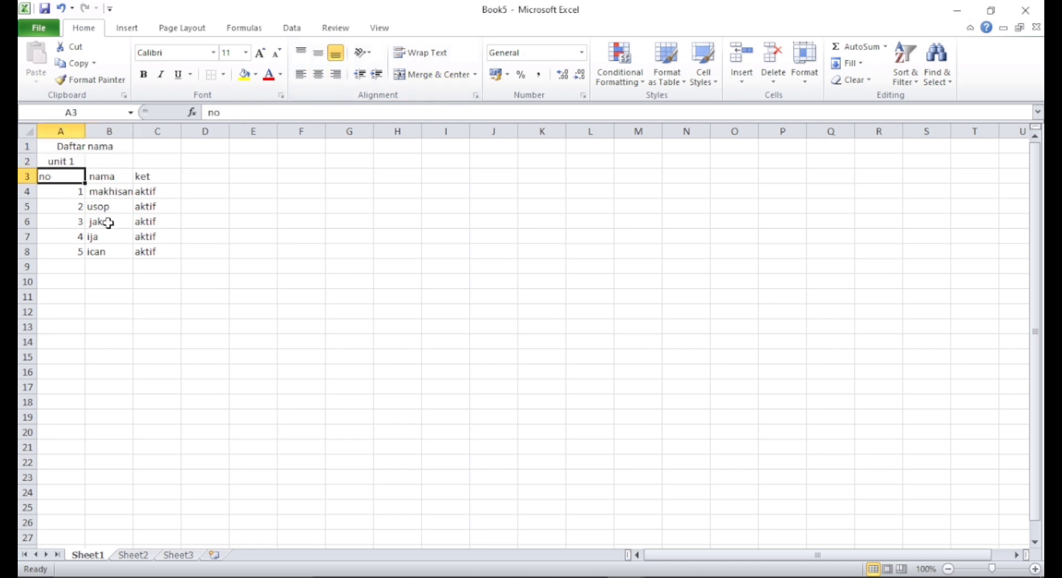
left_click_drag(147, 251, 47, 179)
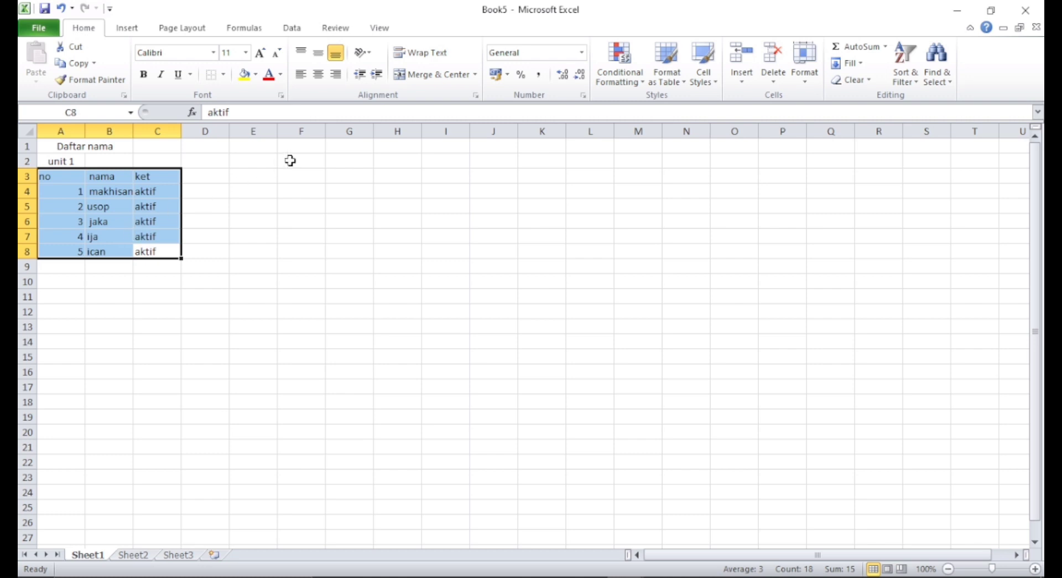
left_click(442, 54)
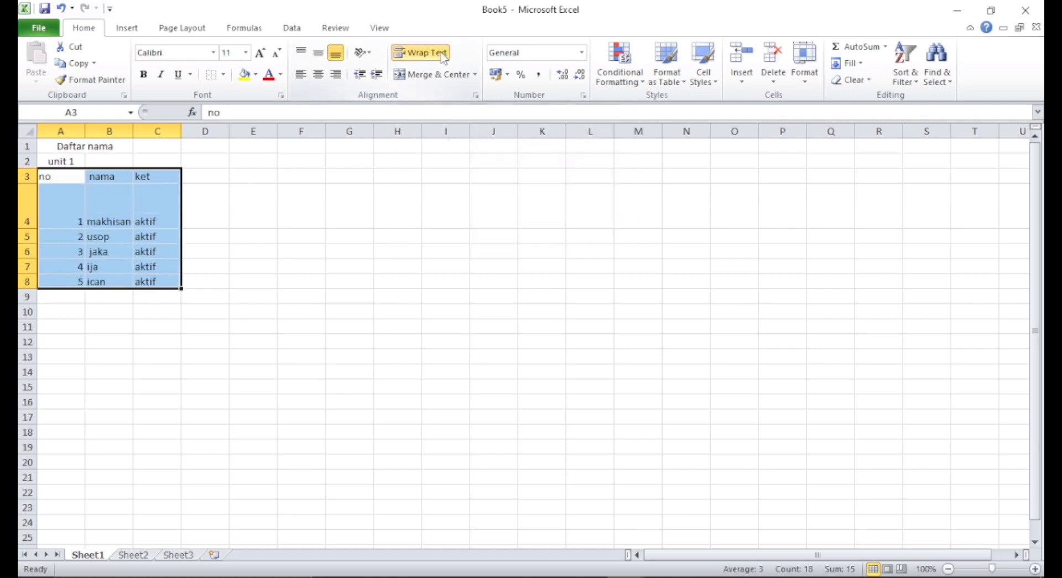
left_click(321, 80)
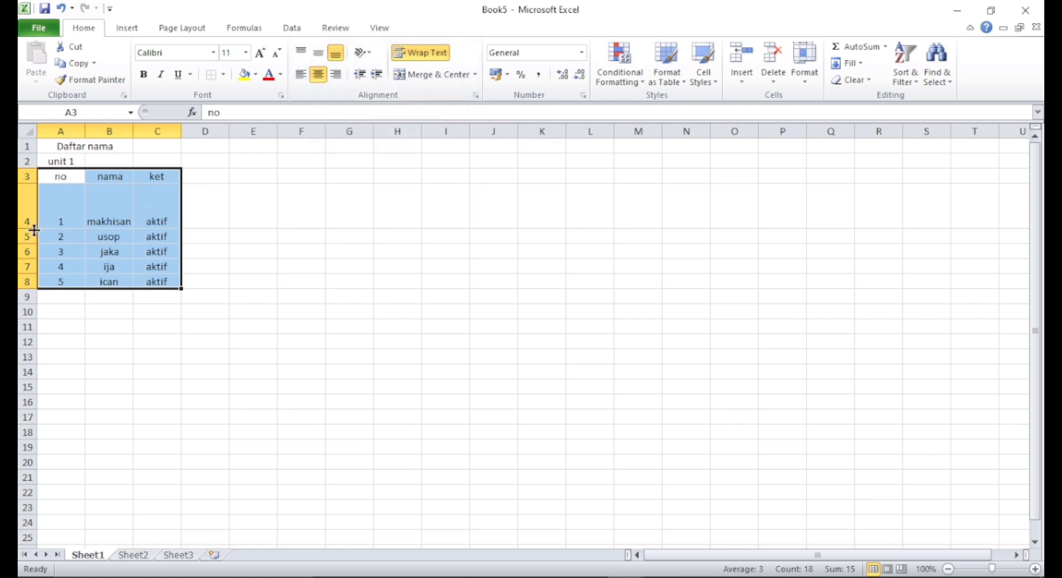
- Narrow column A to fit the numbers
left_click(124, 311)
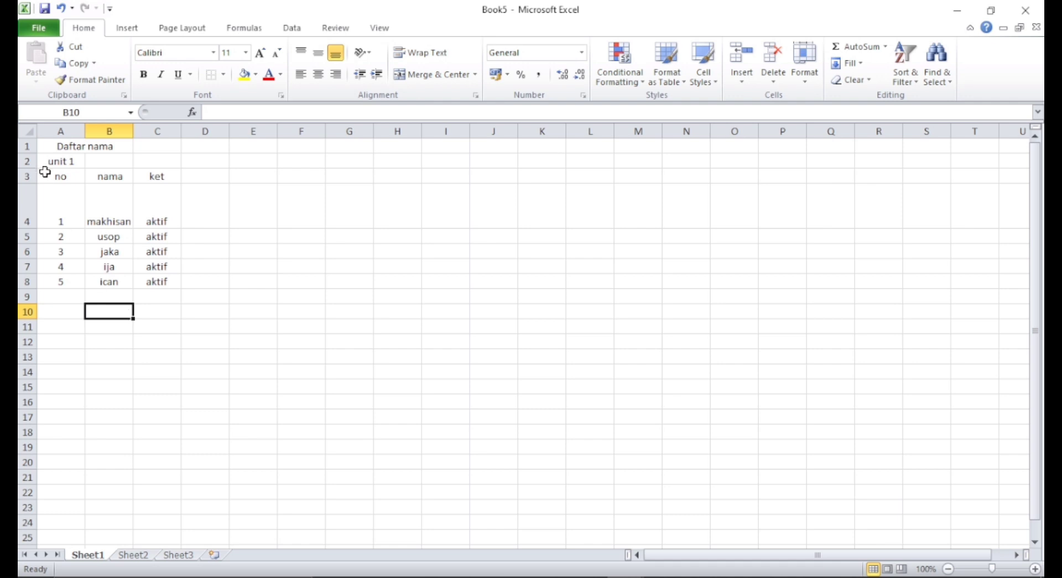
left_click(44, 199)
left_click(59, 177)
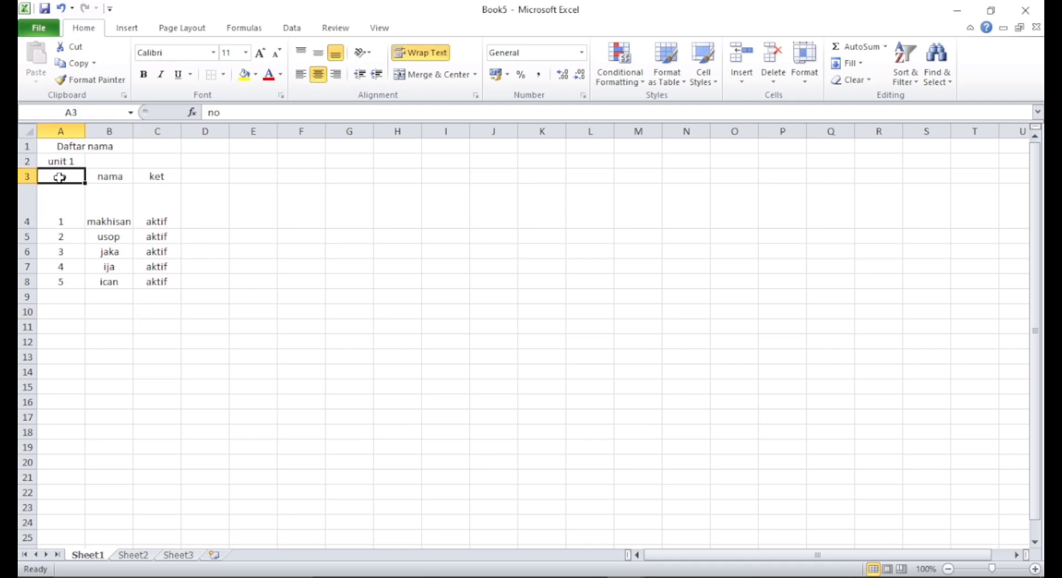
left_click(77, 191)
left_click(105, 187)
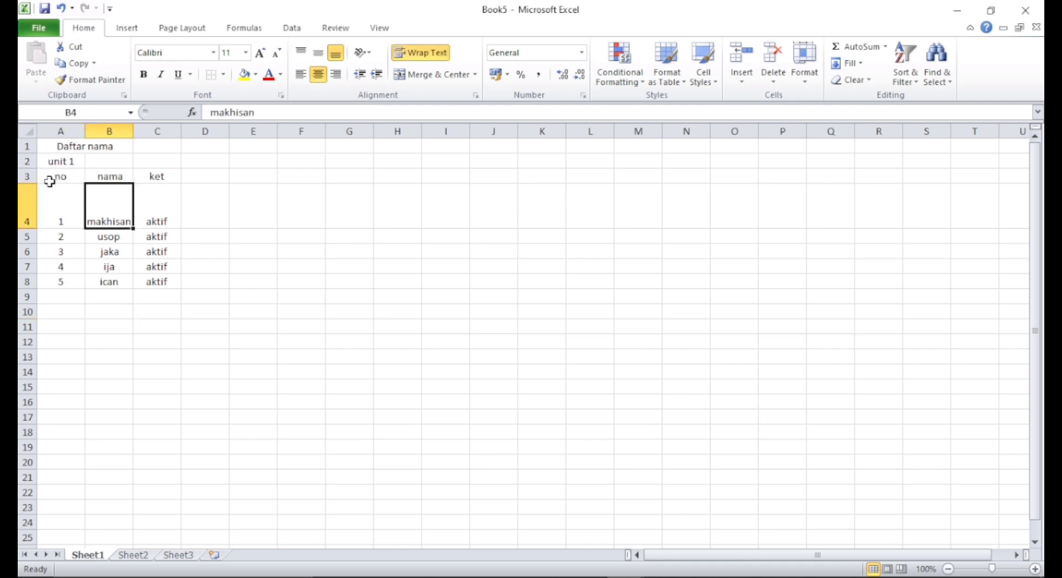
left_click(49, 181)
left_click_drag(85, 131, 74, 131)
- Reduce row 4 back to normal height and widen column B
left_click(53, 206)
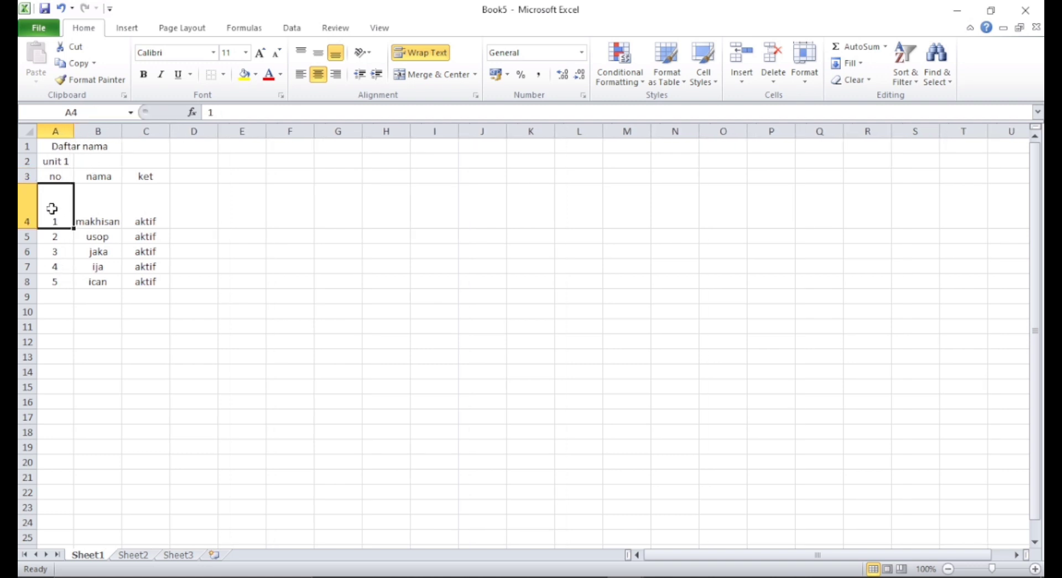
left_click_drag(35, 228, 35, 196)
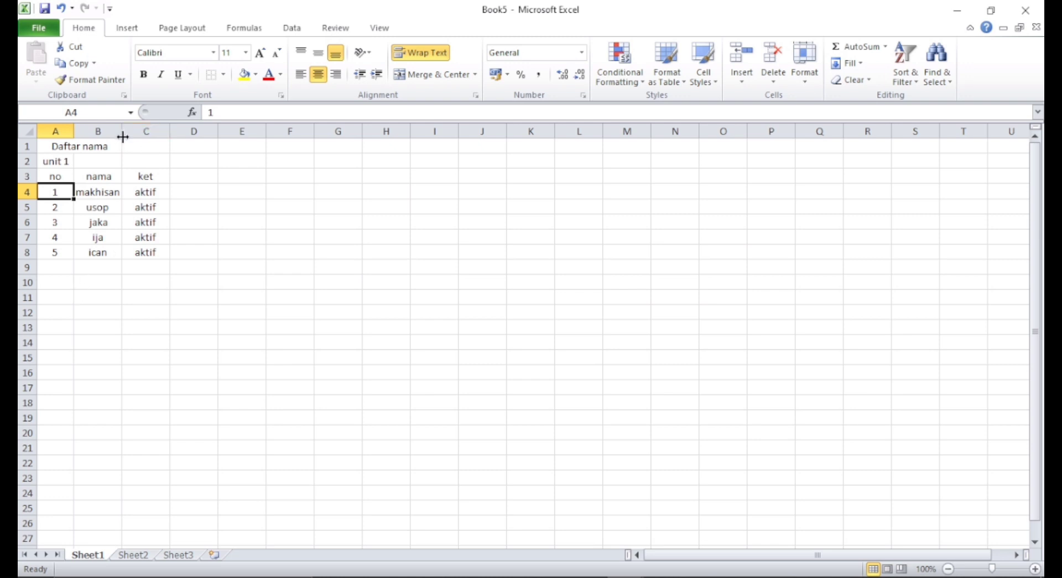
left_click_drag(123, 136, 156, 143)
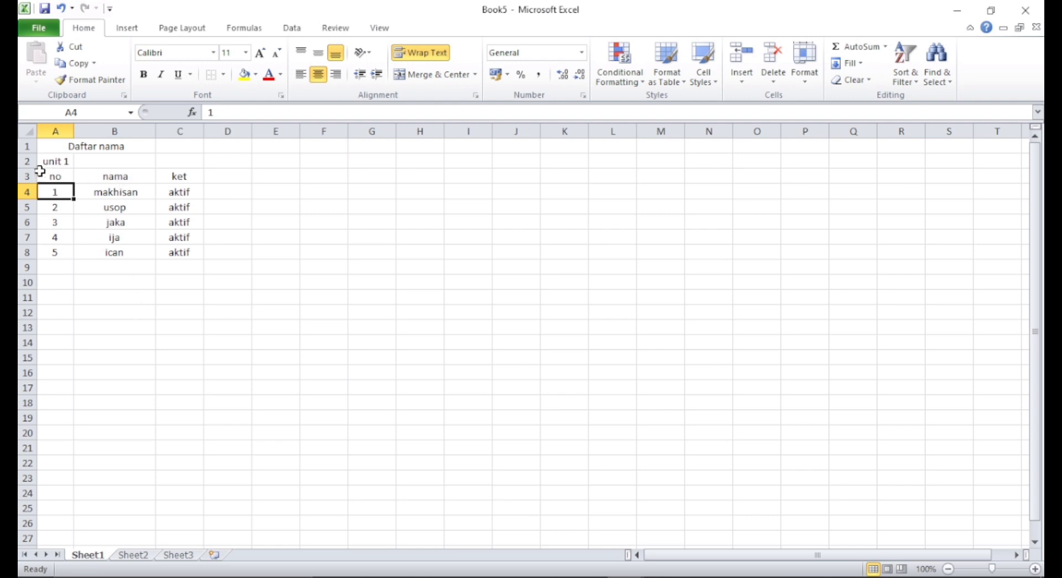
- Open the border settings of Format Cells for the table range A3:C8
left_click_drag(39, 171, 181, 255)
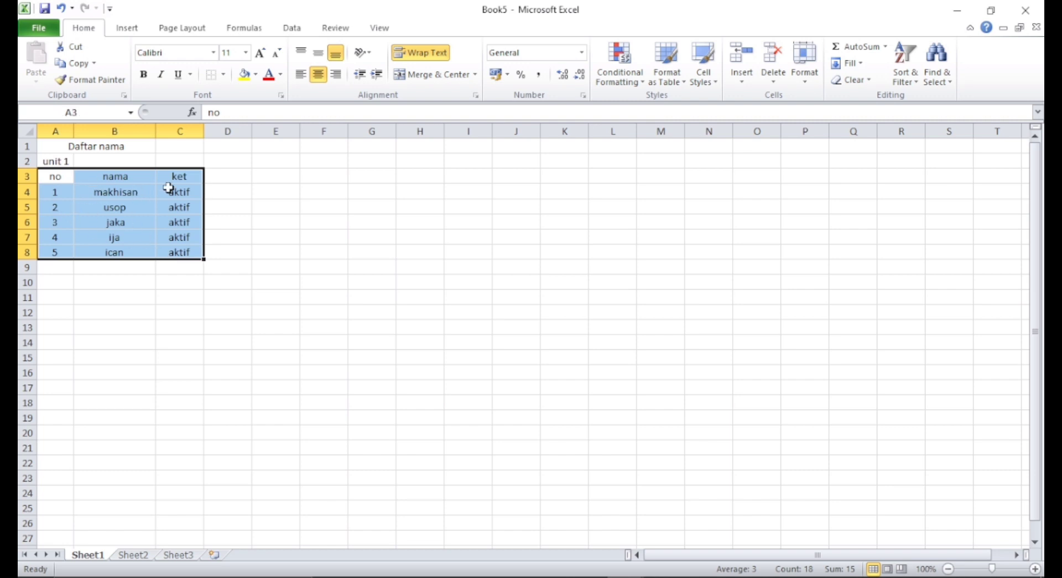
left_click(130, 206)
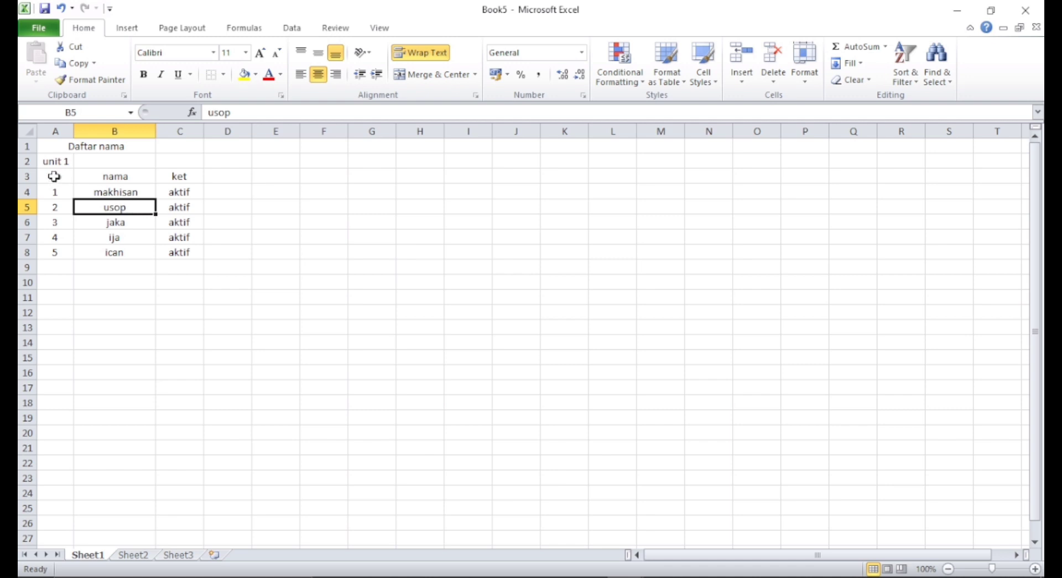
left_click_drag(52, 176, 197, 260)
right_click(128, 216)
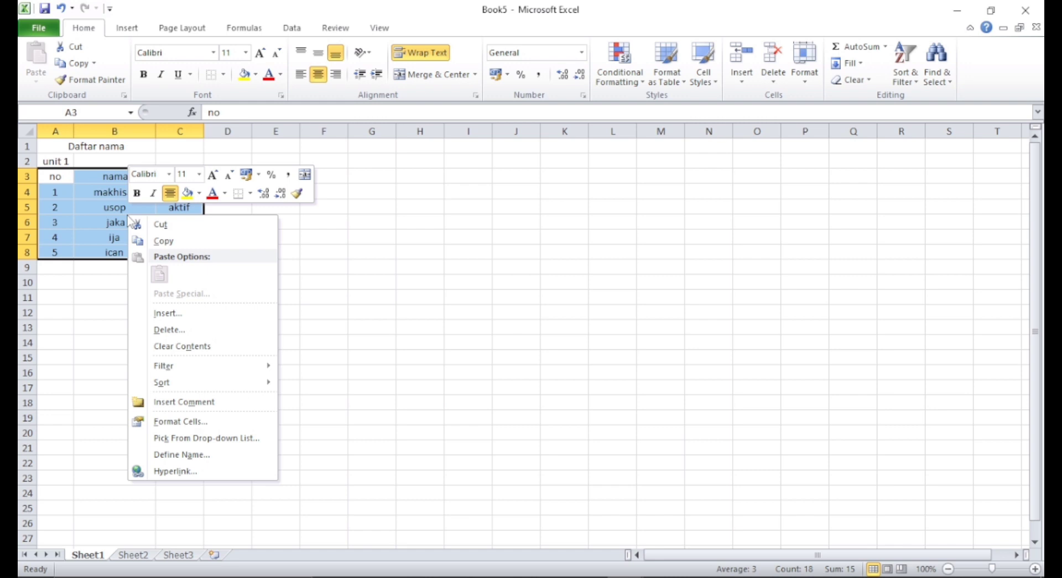
left_click(176, 423)
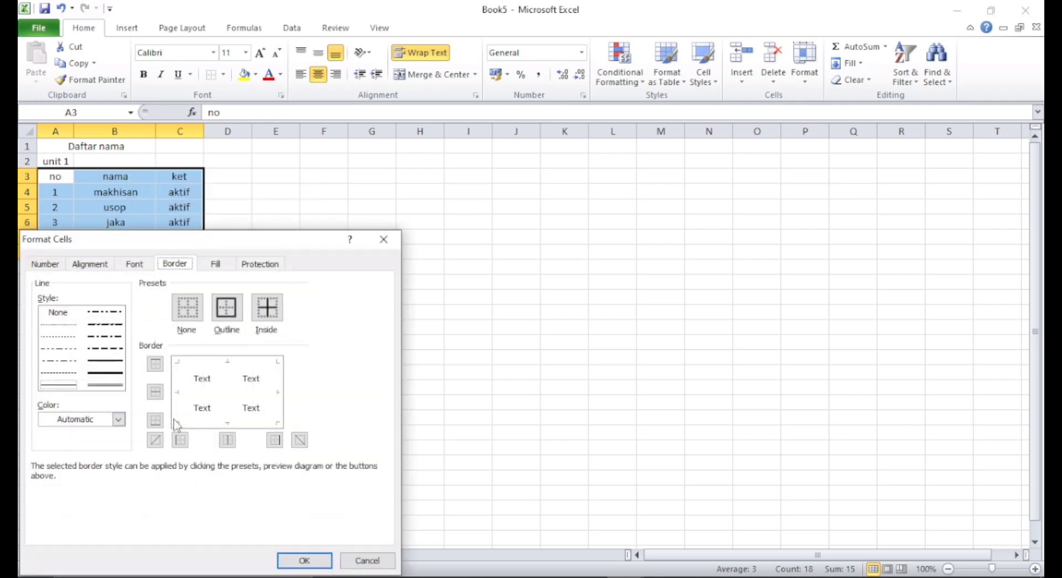
left_click_drag(273, 243, 379, 82)
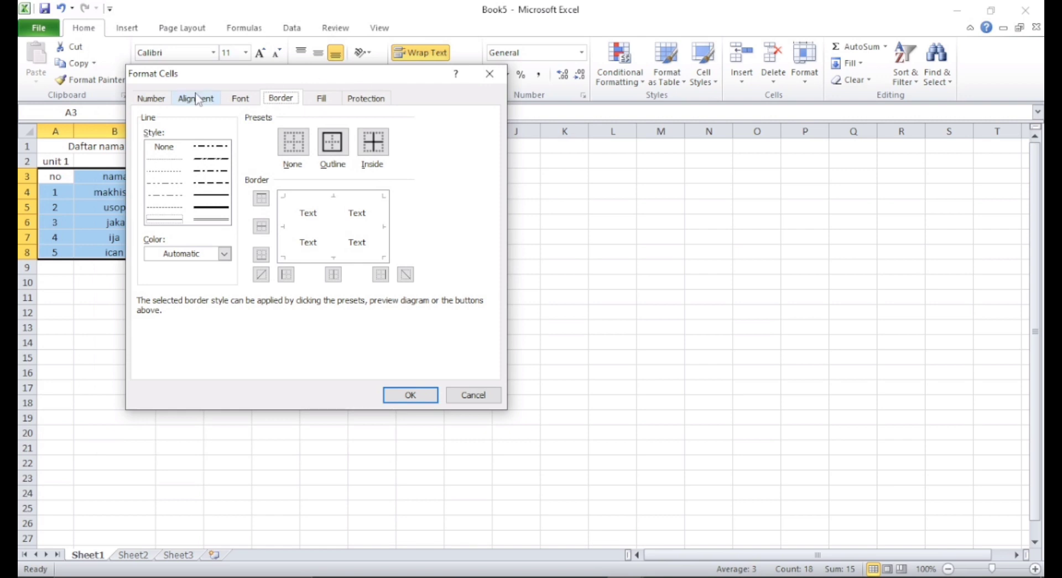
left_click(152, 100)
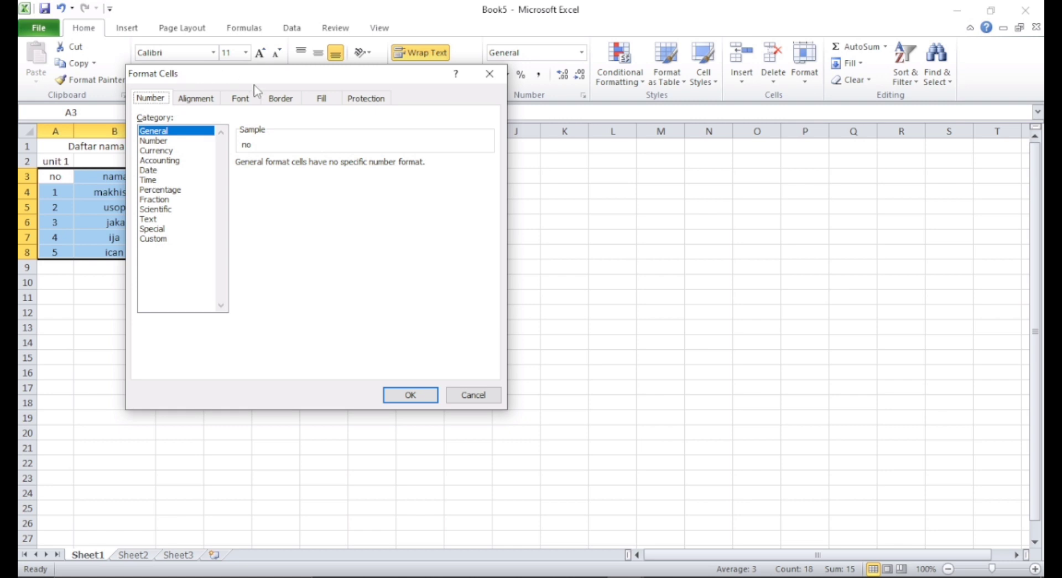
left_click(281, 99)
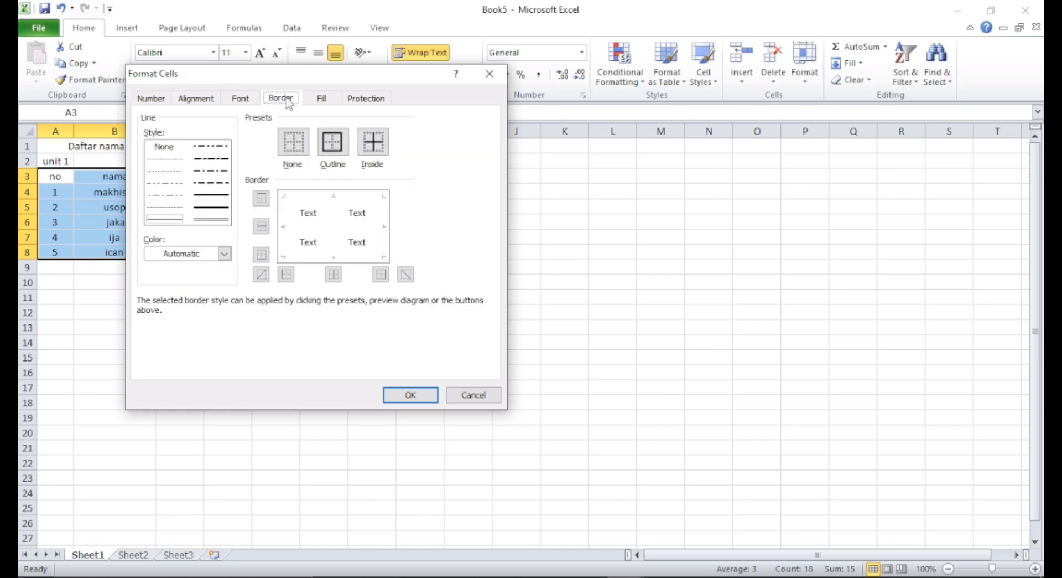
- Apply outline and inside borders to the table and confirm
left_click(333, 146)
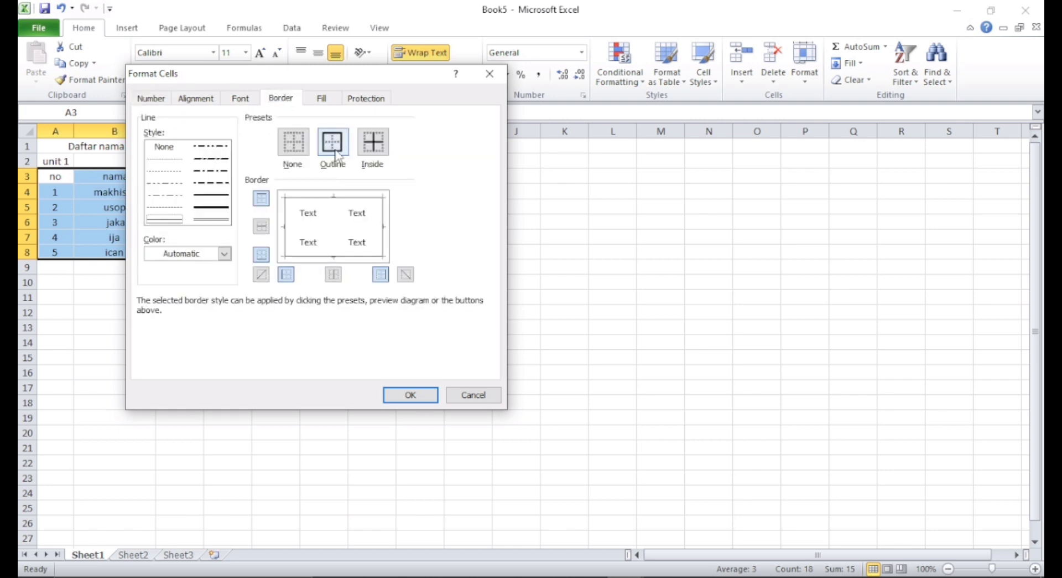
left_click(380, 153)
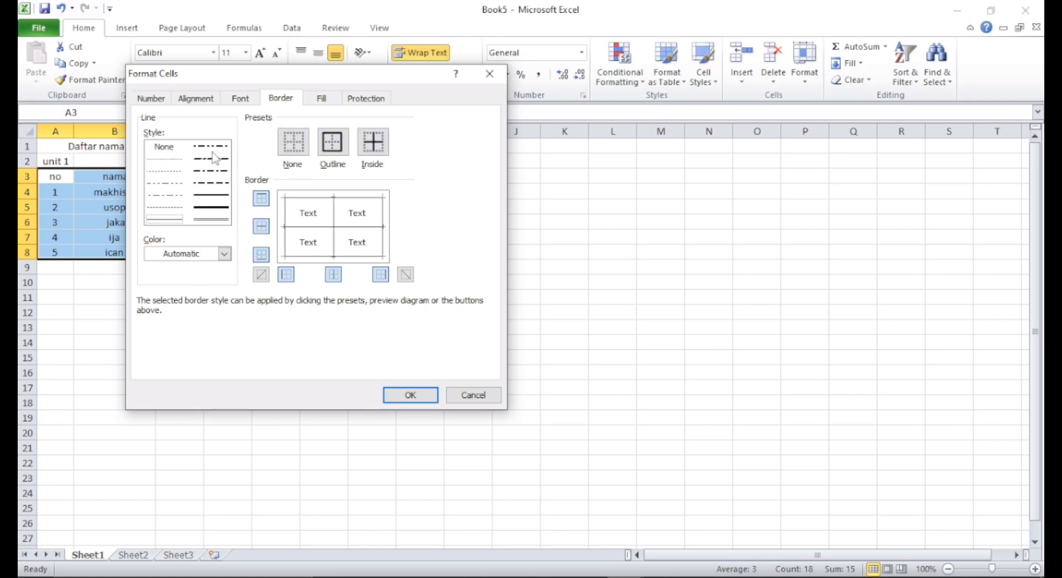
left_click(207, 220)
left_click(211, 206)
left_click(205, 186)
left_click(410, 395)
left_click(248, 329)
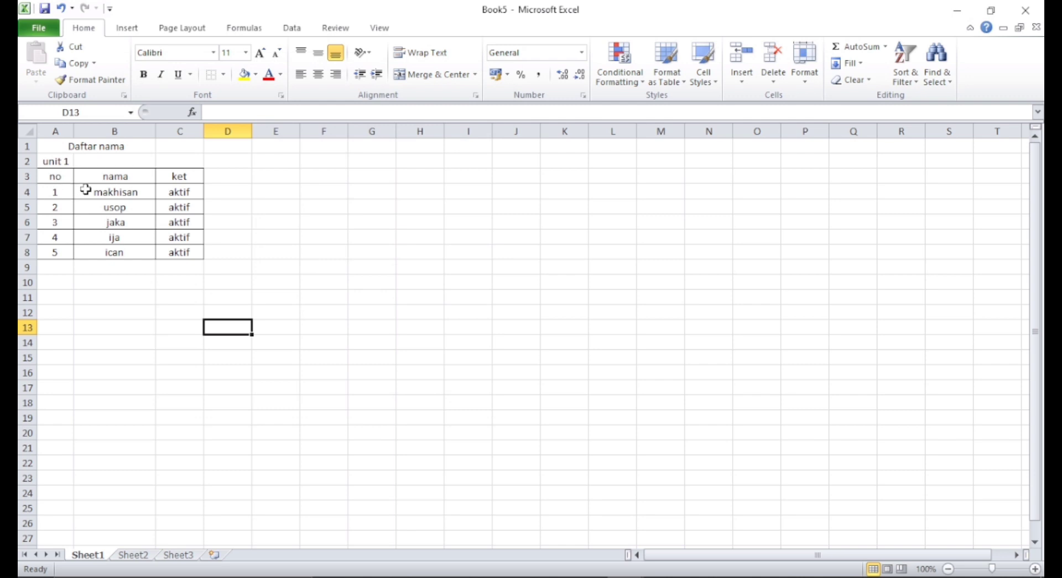
left_click_drag(50, 176, 194, 254)
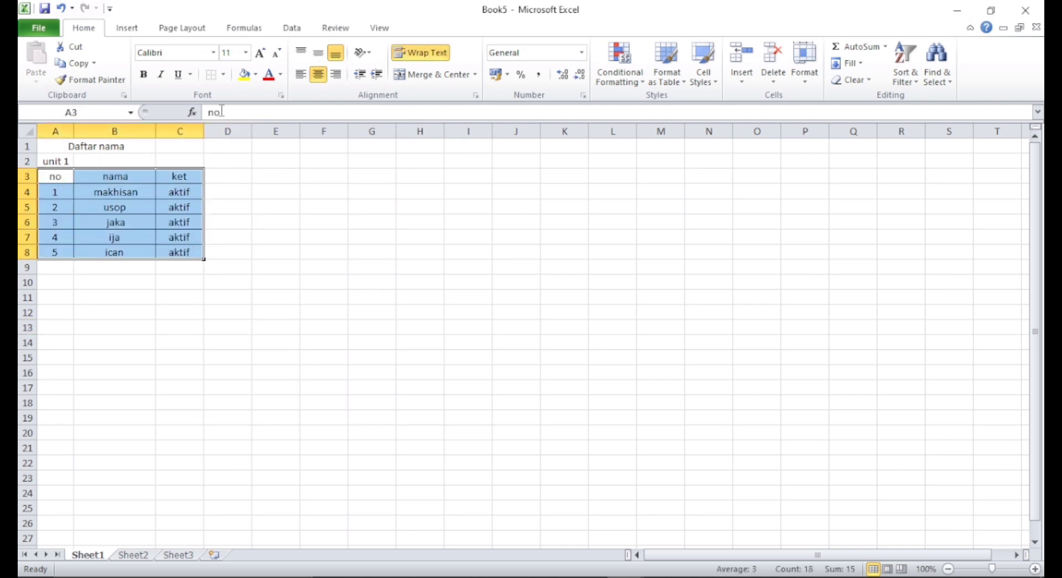
left_click(223, 75)
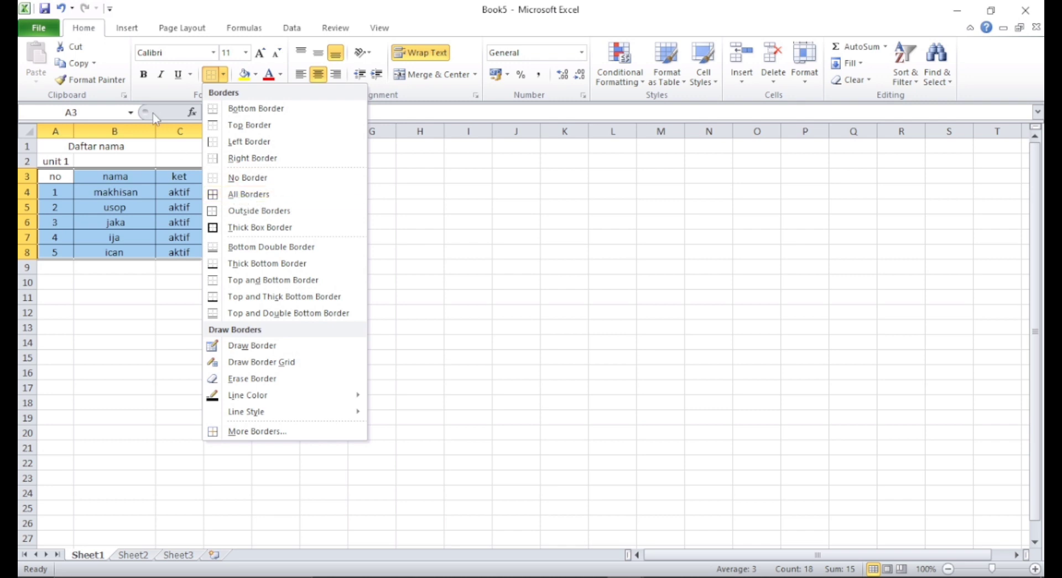
left_click(153, 95)
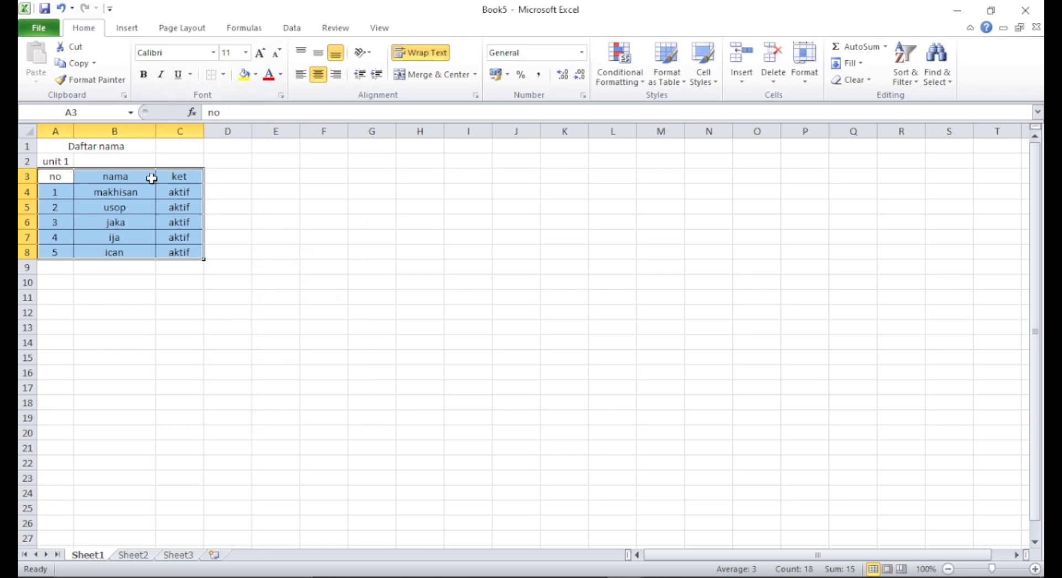
left_click(52, 146)
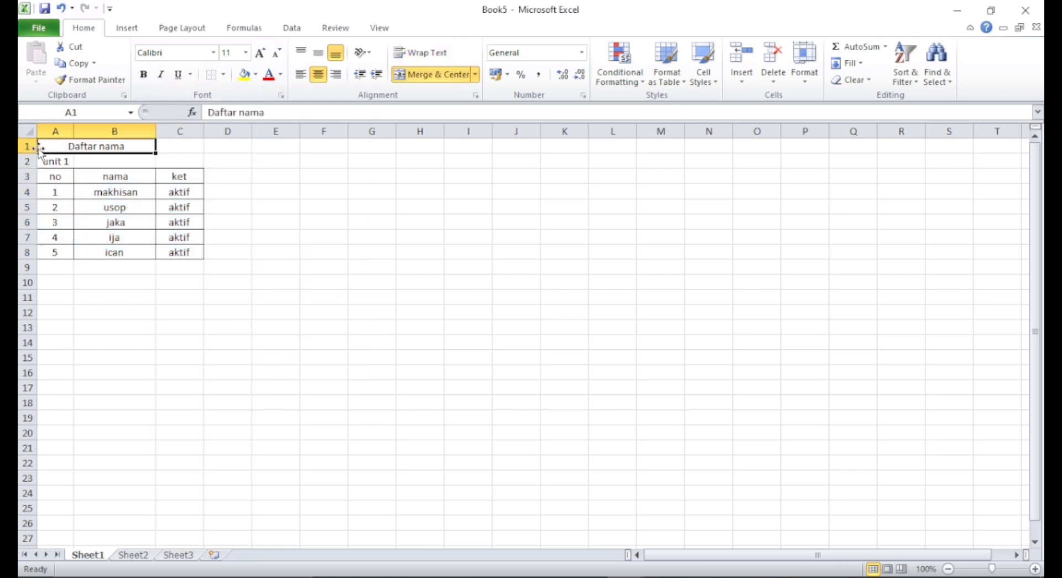
- Insert a blank row above the Daftar nama title row
left_click(28, 146)
right_click(28, 146)
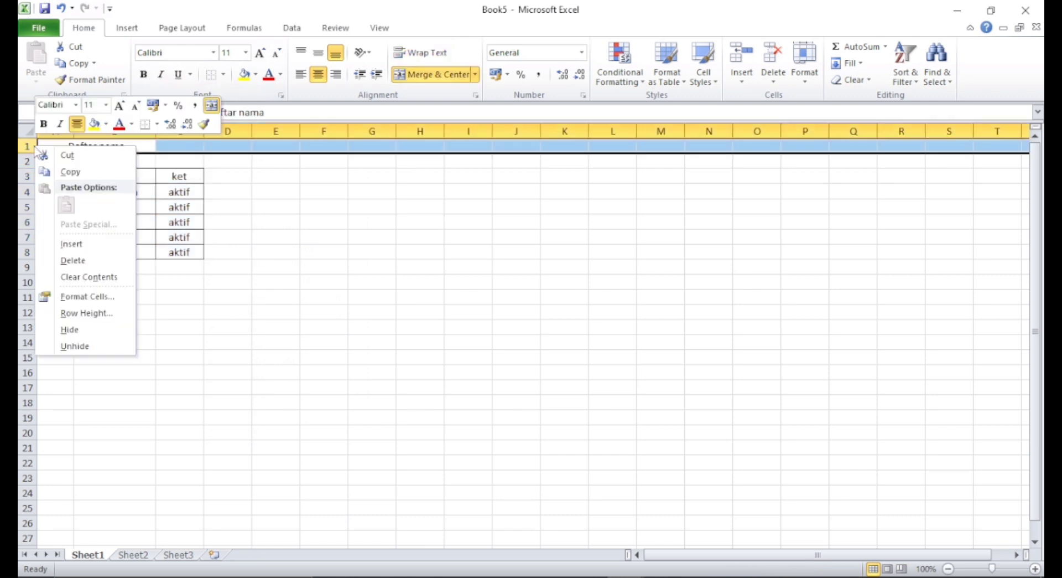
left_click(27, 146)
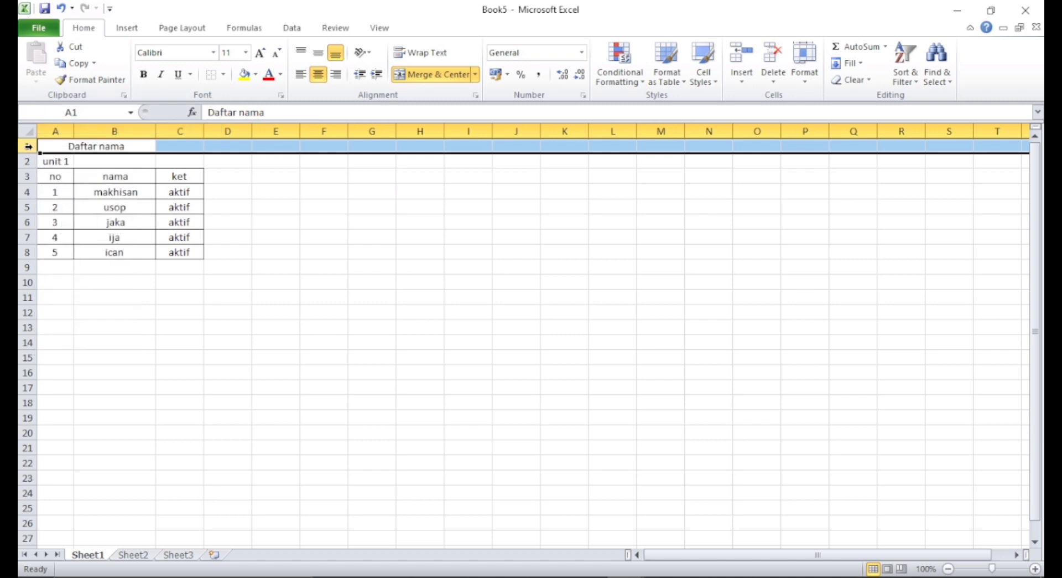
right_click(31, 146)
left_click(31, 146)
right_click(34, 146)
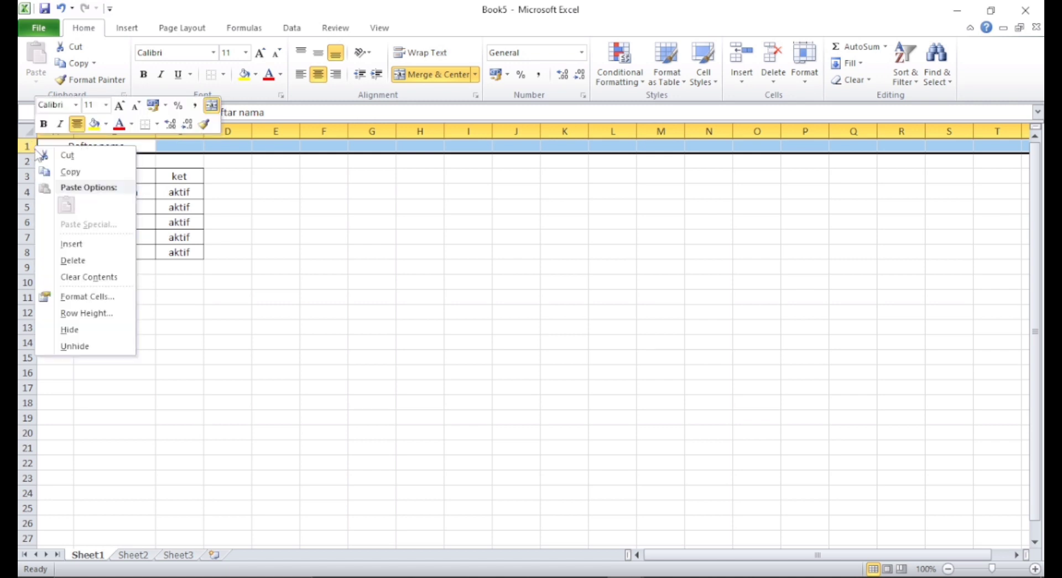
left_click(83, 244)
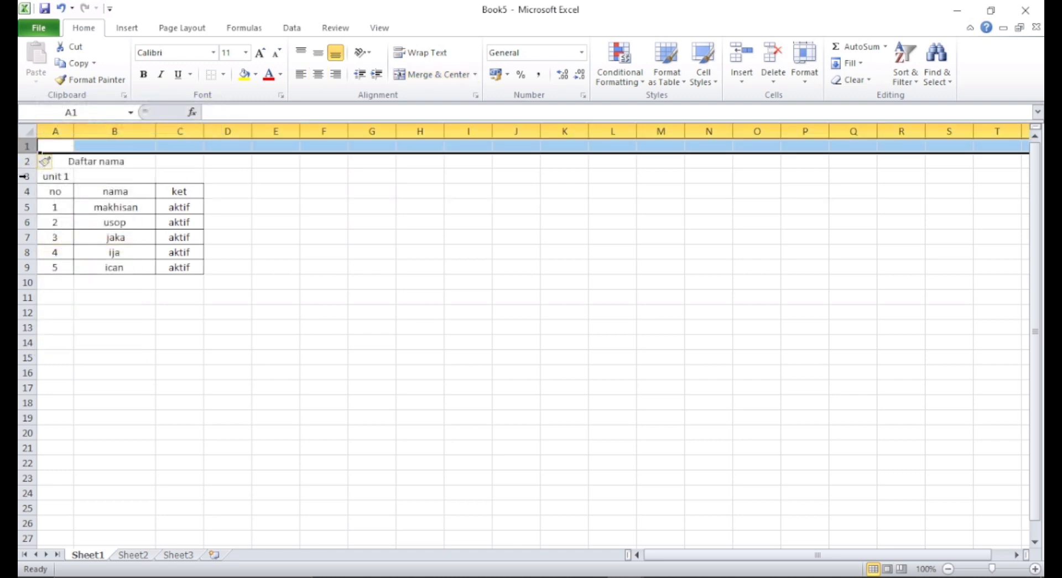
left_click(24, 176)
right_click(25, 175)
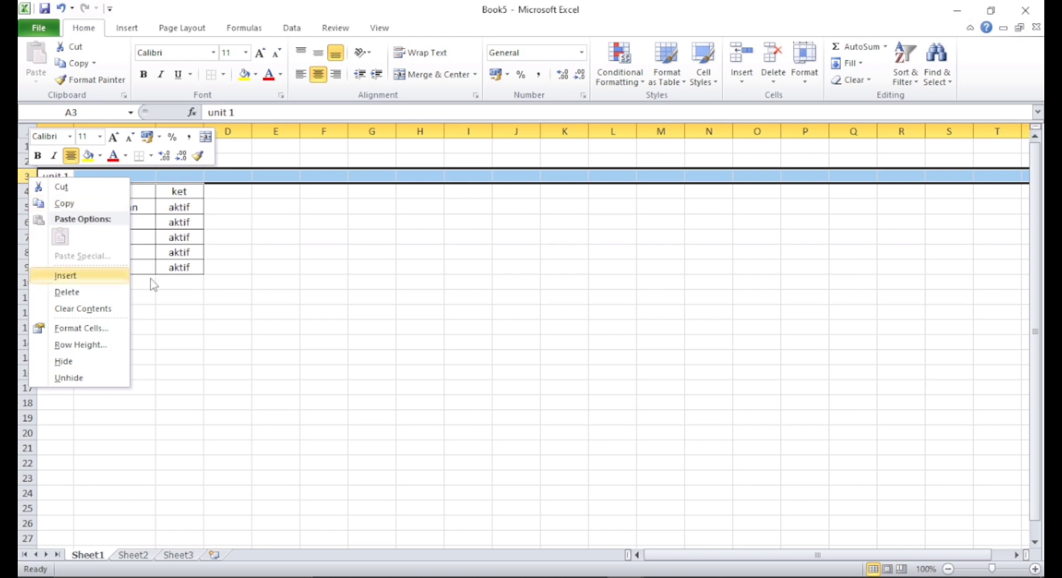
left_click(65, 275)
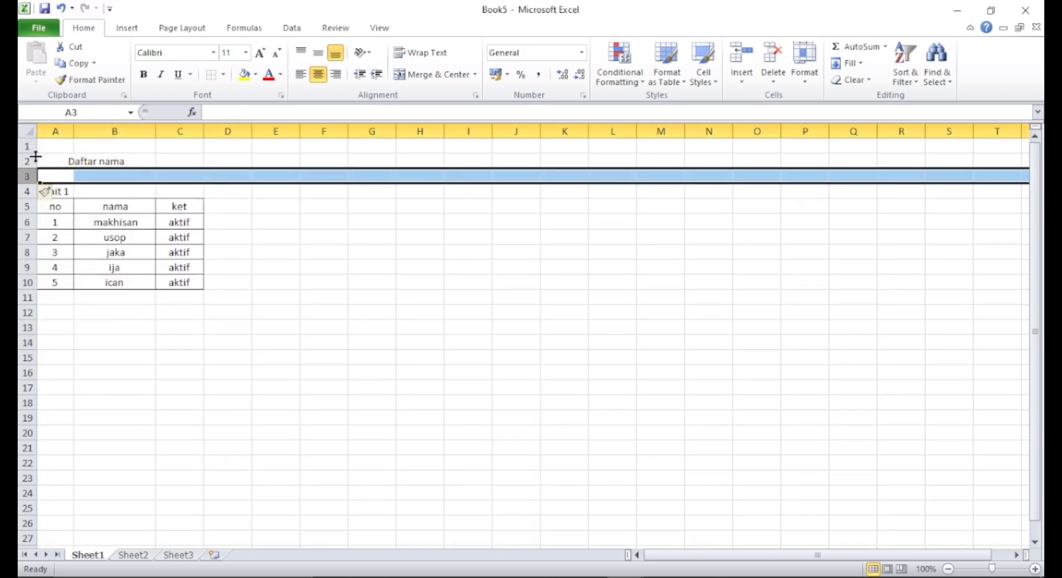
left_click(60, 8)
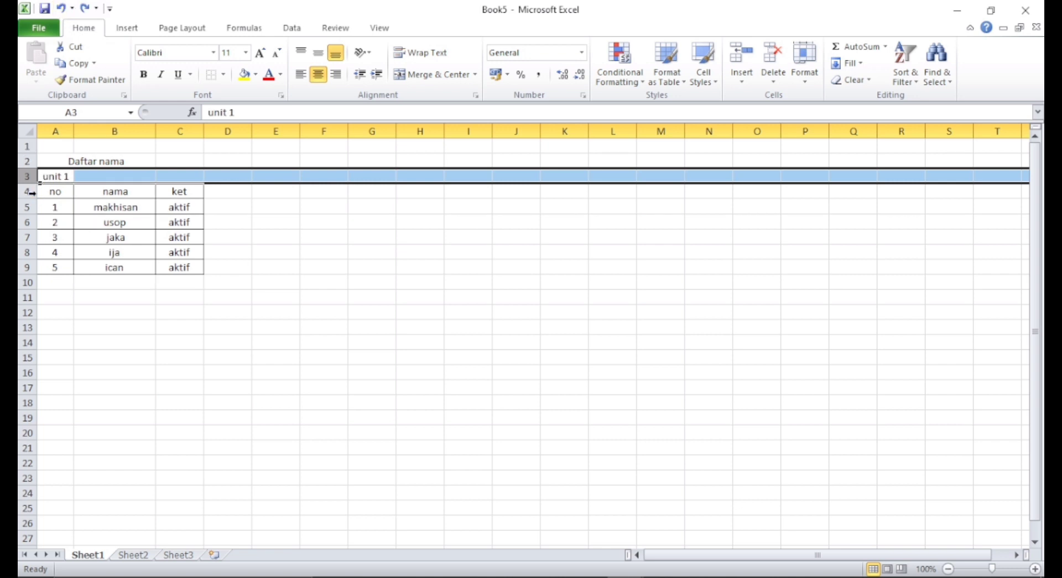
- Insert a blank column before column A, shifting the table one column right
right_click(29, 191)
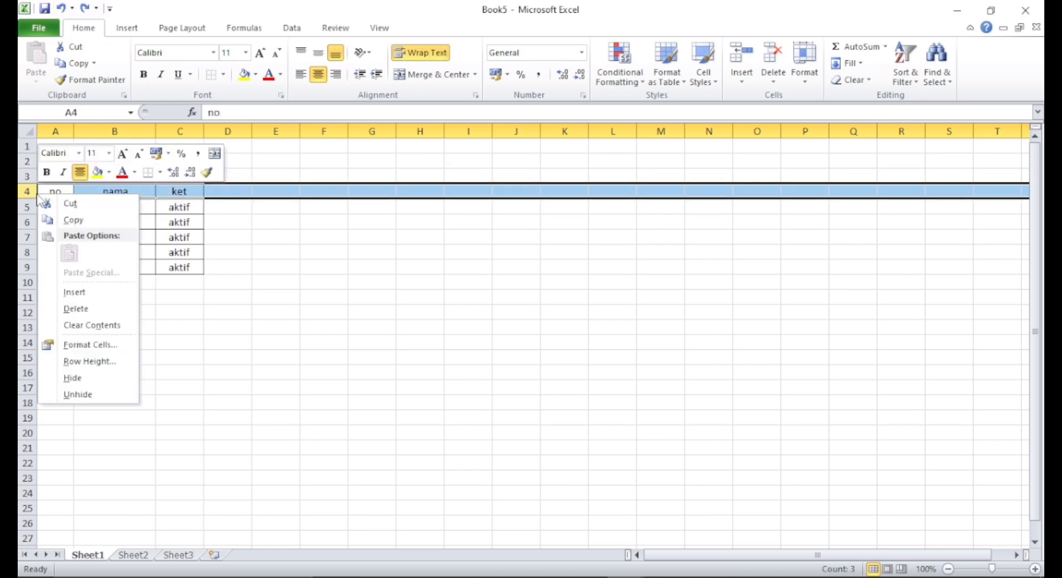
left_click(58, 124)
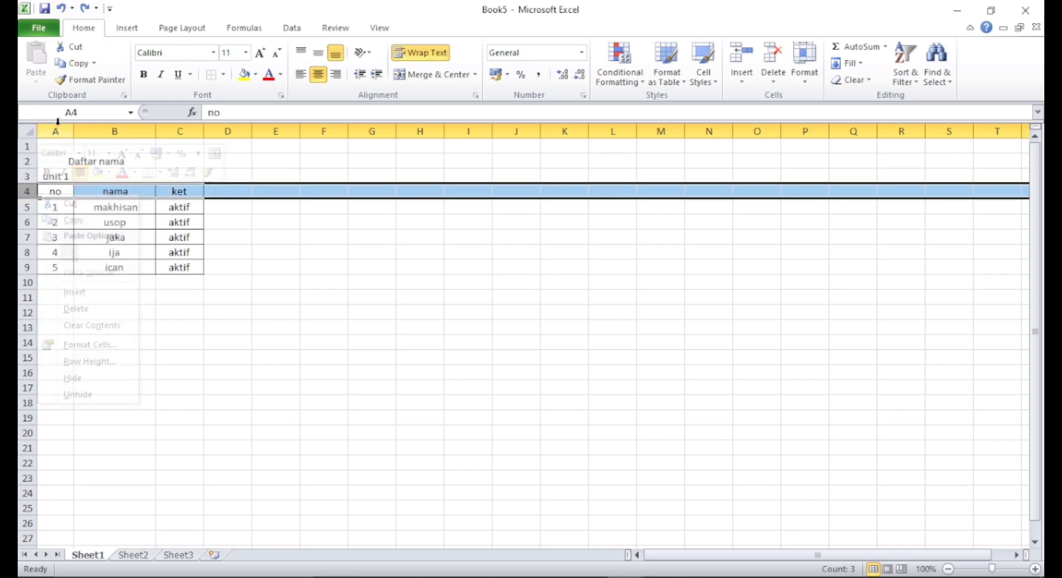
left_click(58, 124)
right_click(57, 124)
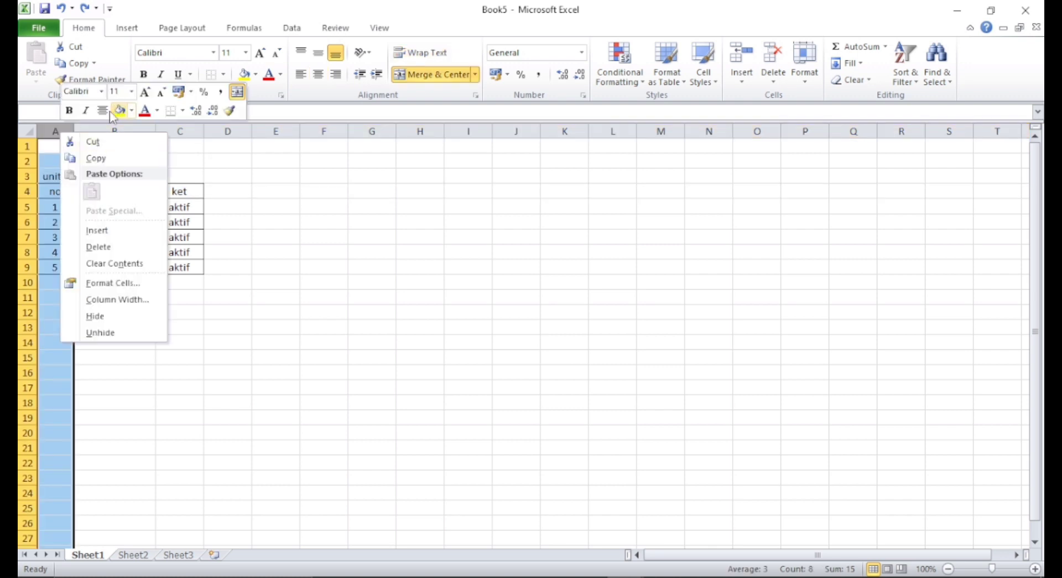
left_click(102, 232)
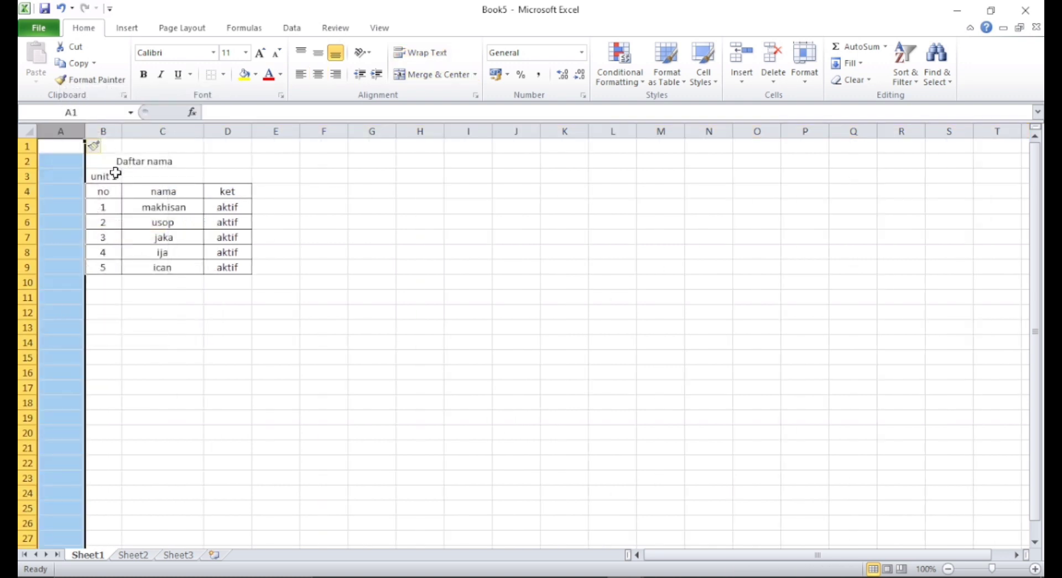
- Merge and center the unit 1 label across B3:C3
left_click(101, 175)
mouse_move(98, 168)
left_mouse_down()
mouse_move(159, 176)
mouse_move(114, 178)
left_mouse_up()
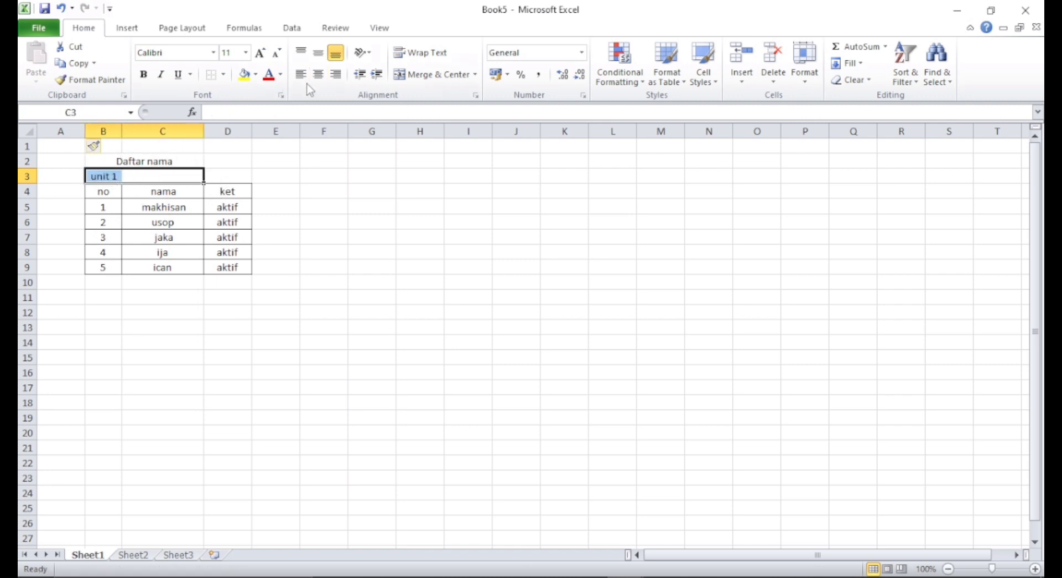
left_click(434, 74)
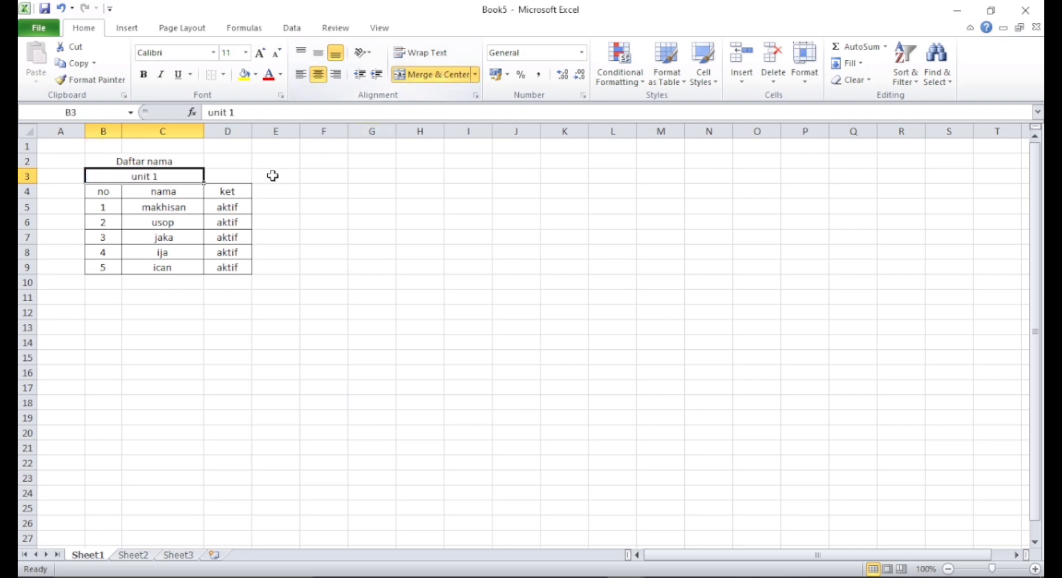
- Insert another blank column before column B to move the table further right
left_click(129, 156)
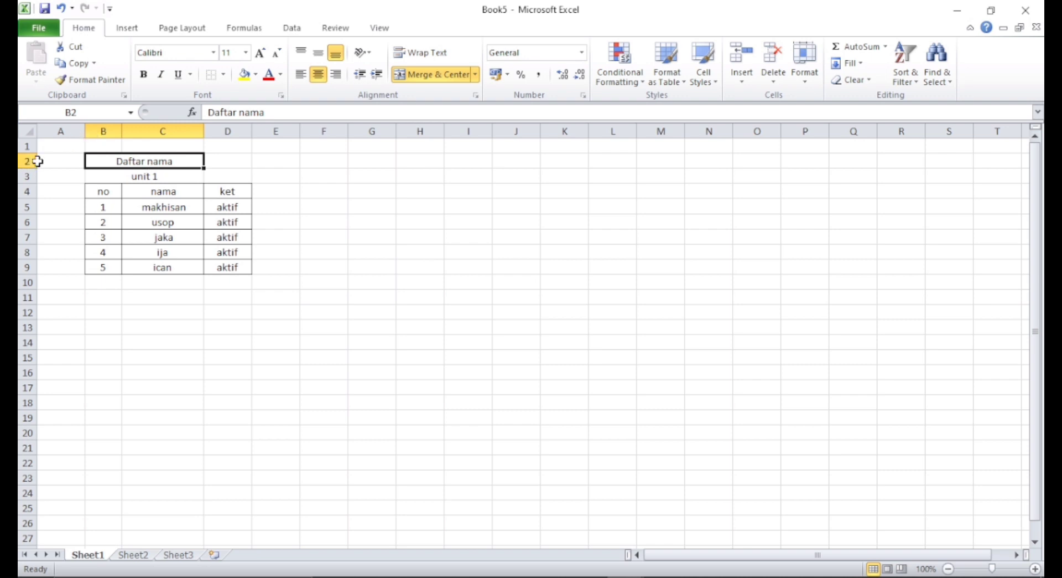
right_click(97, 131)
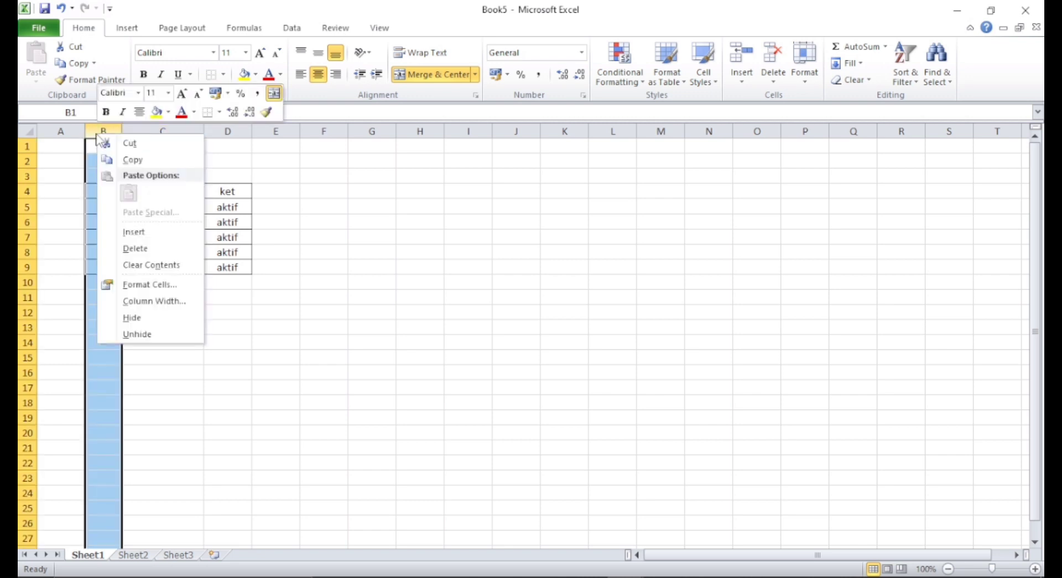
left_click(150, 231)
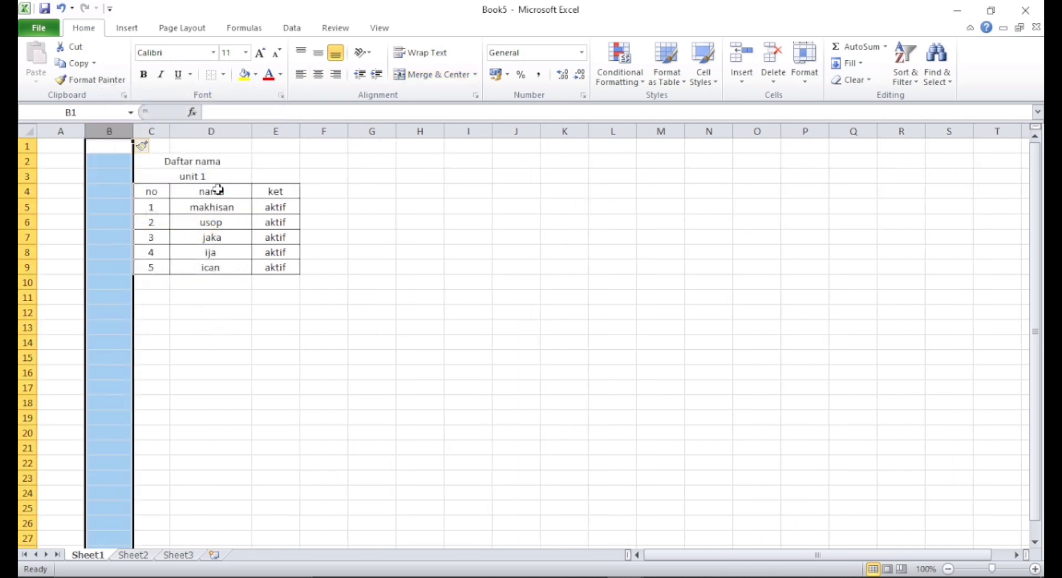
- Make the title, unit label and header row in C2:E4 bold
left_click(172, 174)
left_click_drag(170, 162, 276, 190)
left_click(143, 75)
left_click(143, 74)
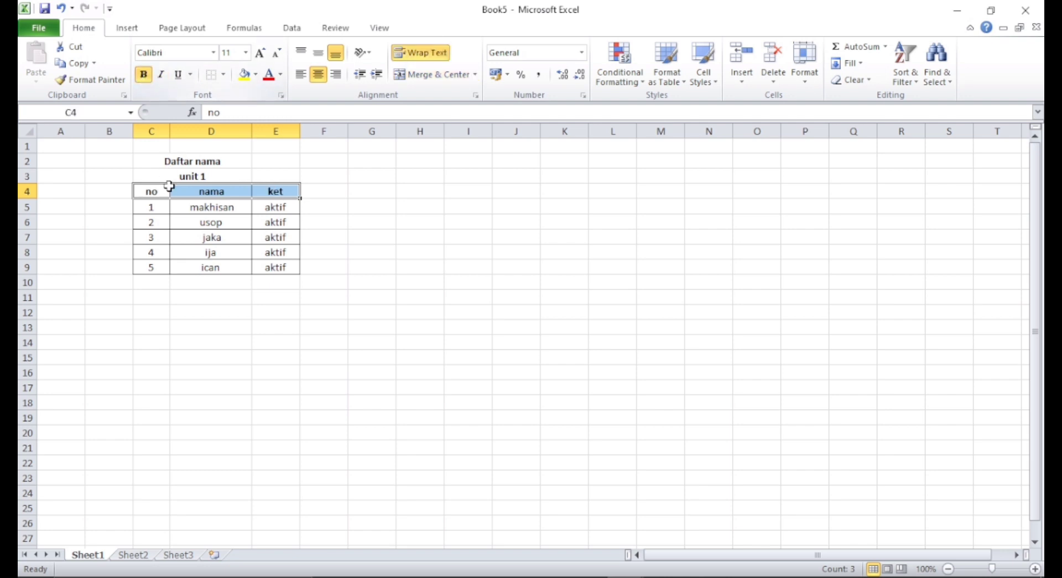
left_click(166, 162)
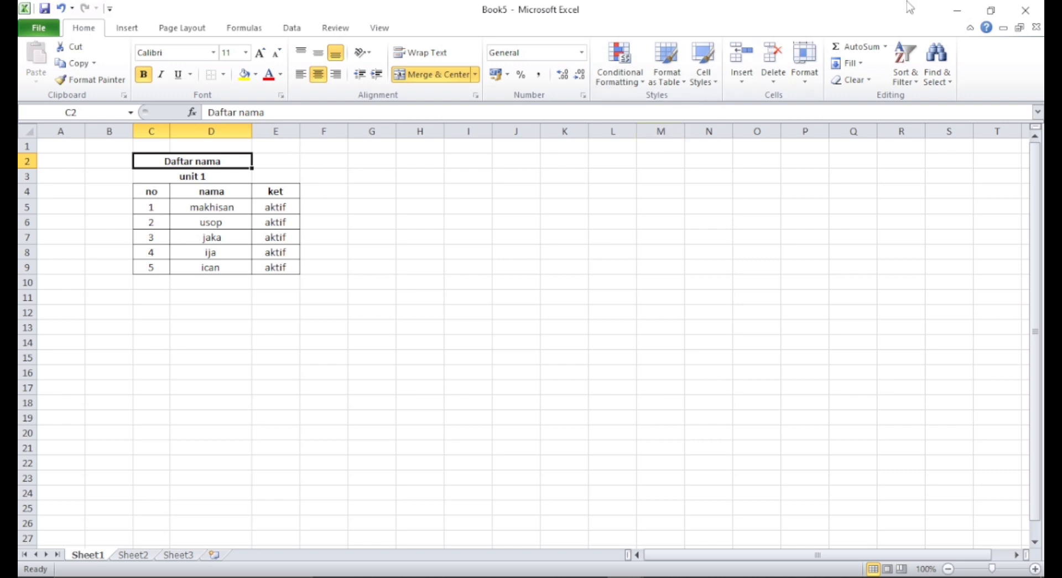
- Switch to the other open workbook and look through each ribbon tab from Insert to View
left_click(965, 10)
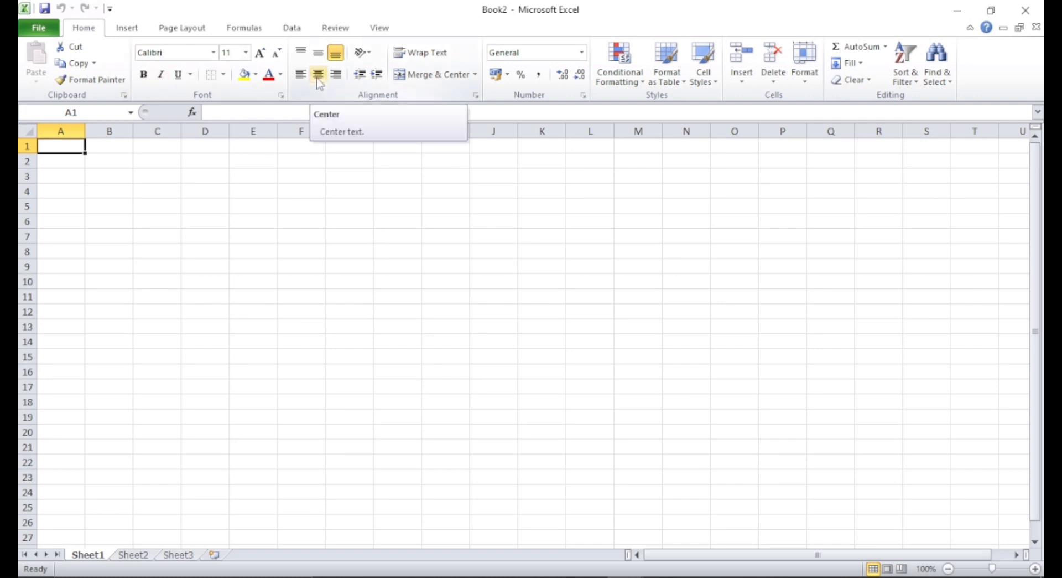
left_click(130, 29)
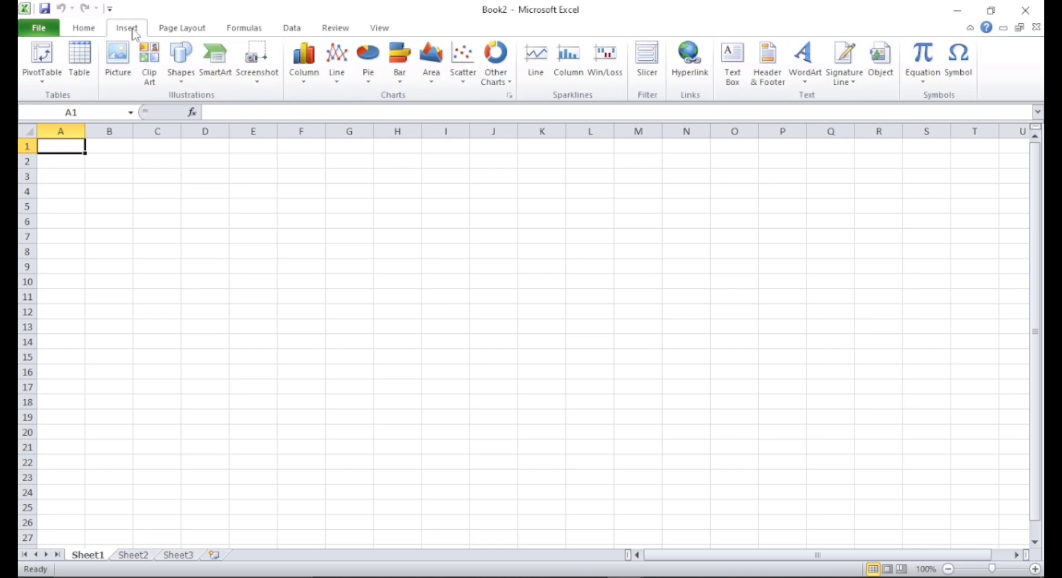
left_click(78, 29)
left_click(173, 30)
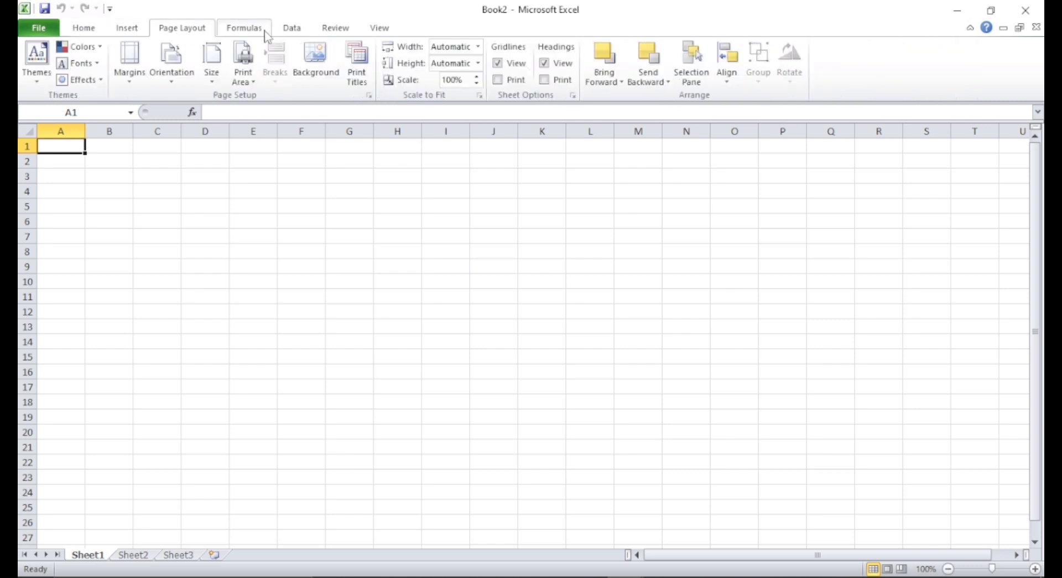
left_click(231, 30)
left_click(291, 30)
left_click(344, 31)
left_click(382, 34)
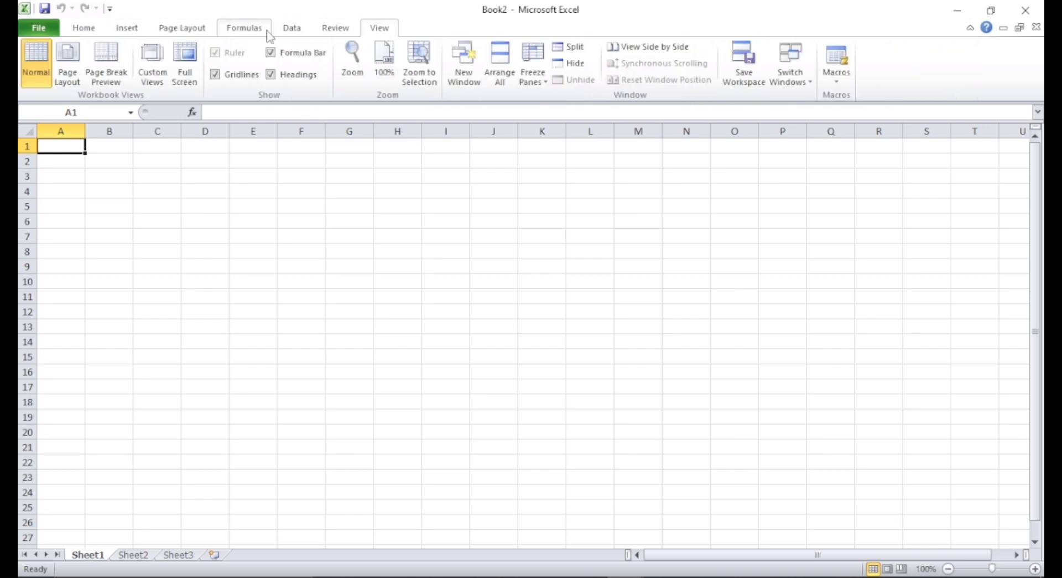
left_click(242, 31)
left_click(131, 30)
left_click(79, 32)
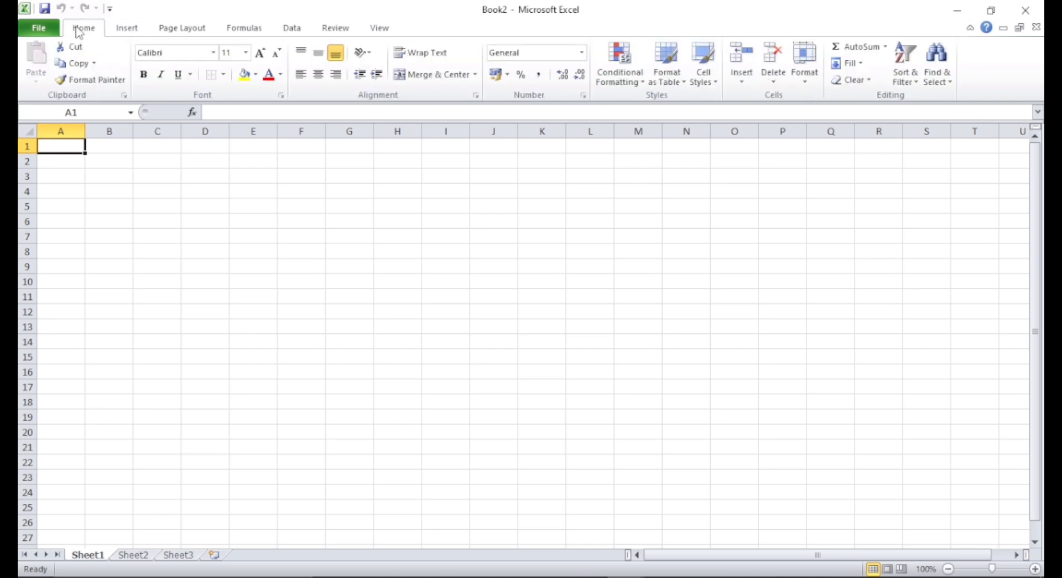
- Create a new blank workbook
left_click(40, 31)
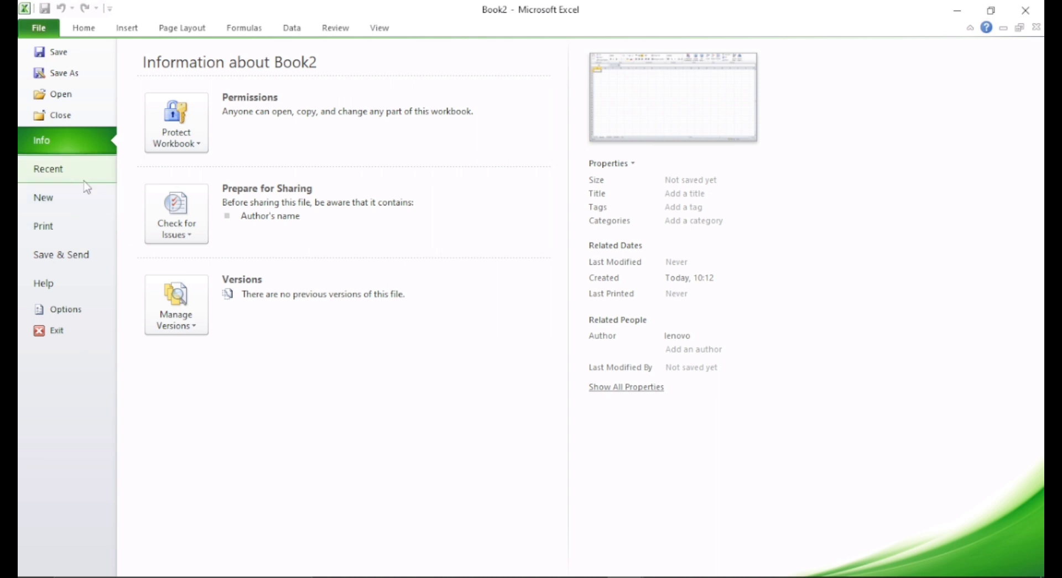
left_click(53, 197)
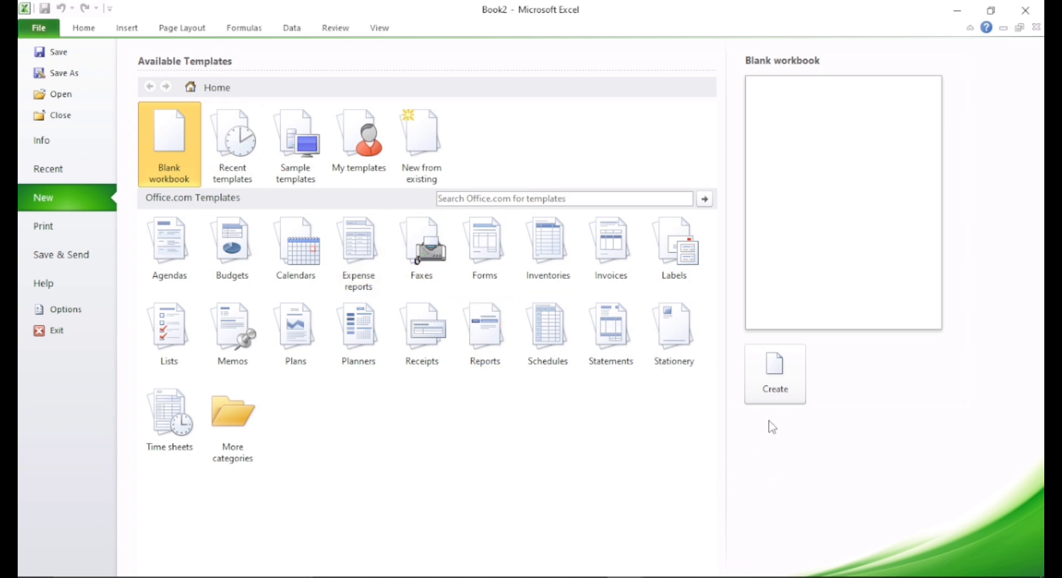
left_click(776, 378)
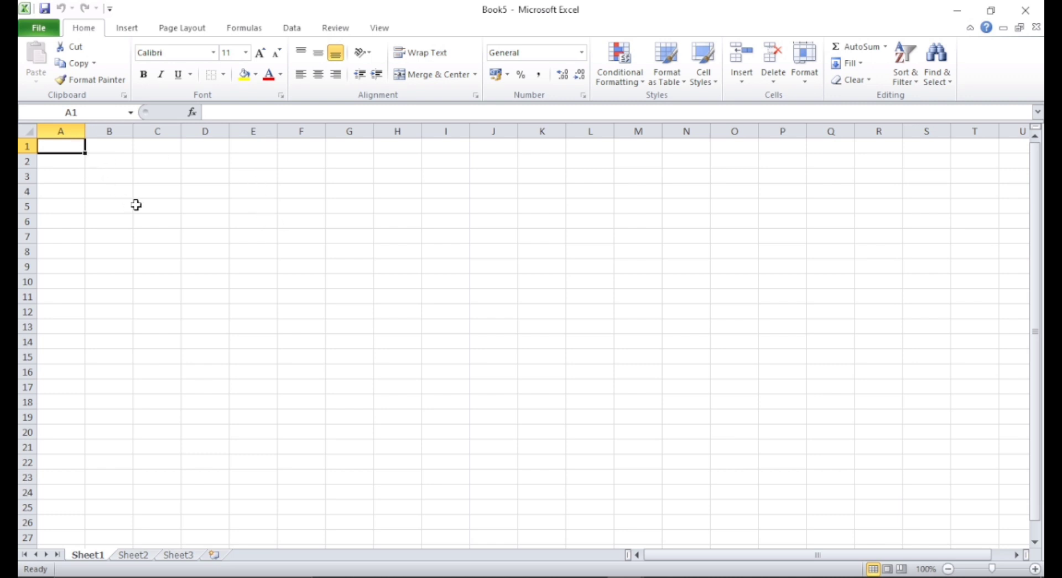
- Enter Daftar nama in A1 and unit 1 in A2
left_click(72, 161)
left_click(71, 147)
type("Da")
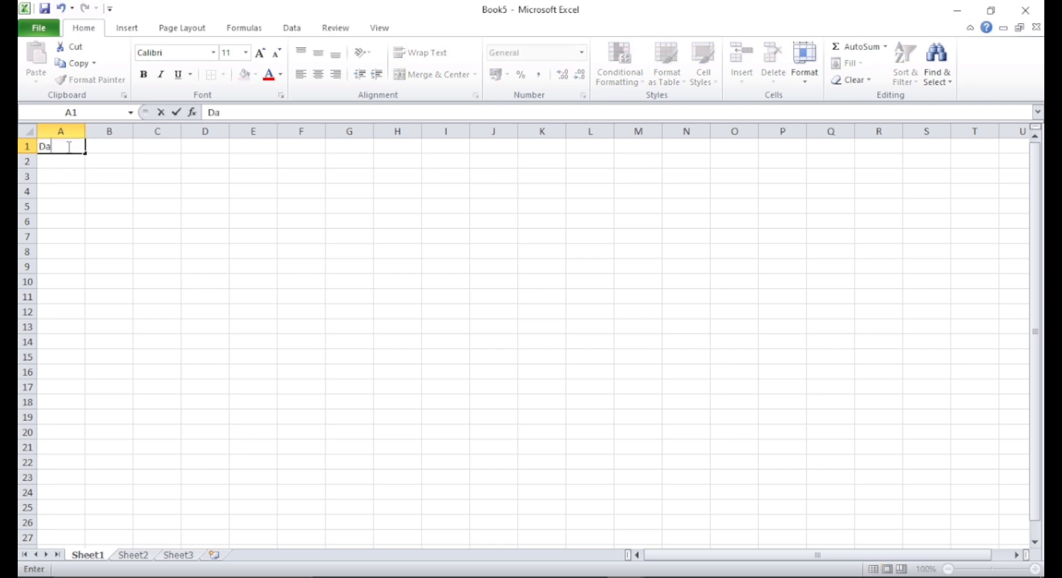
type("ftar nama")
key("Return")
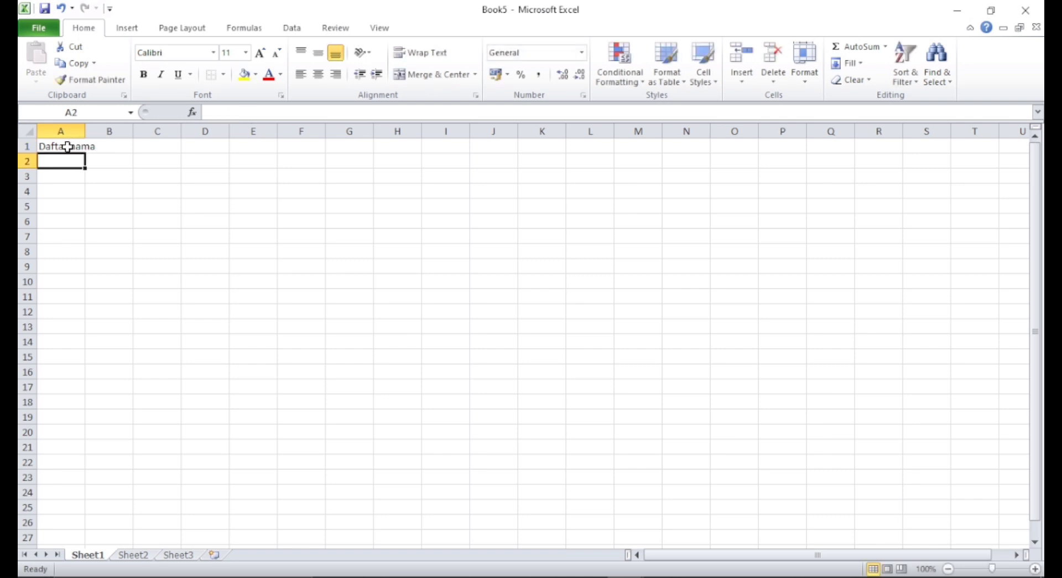
type("unit 1")
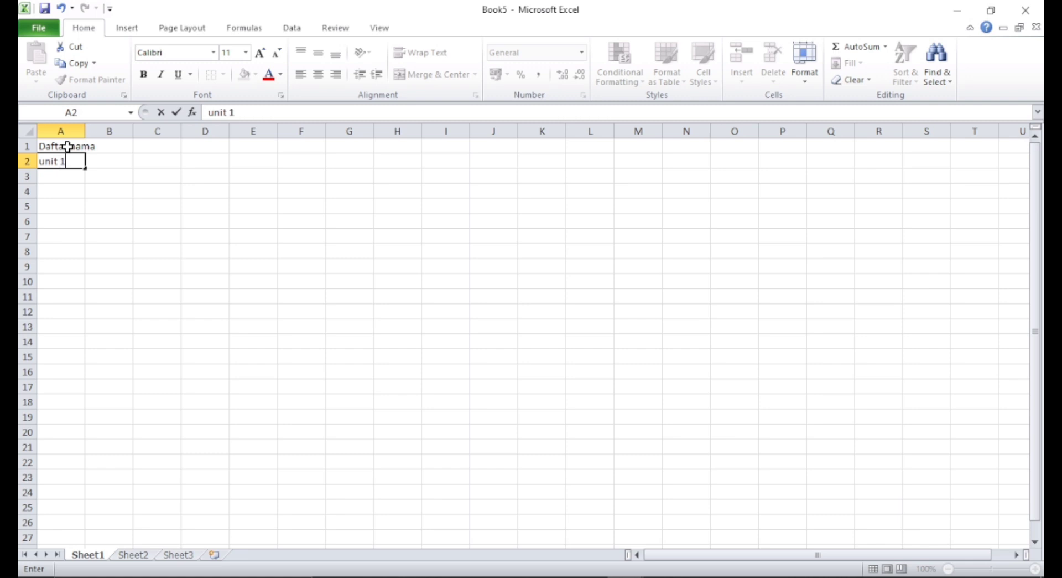
key("Return")
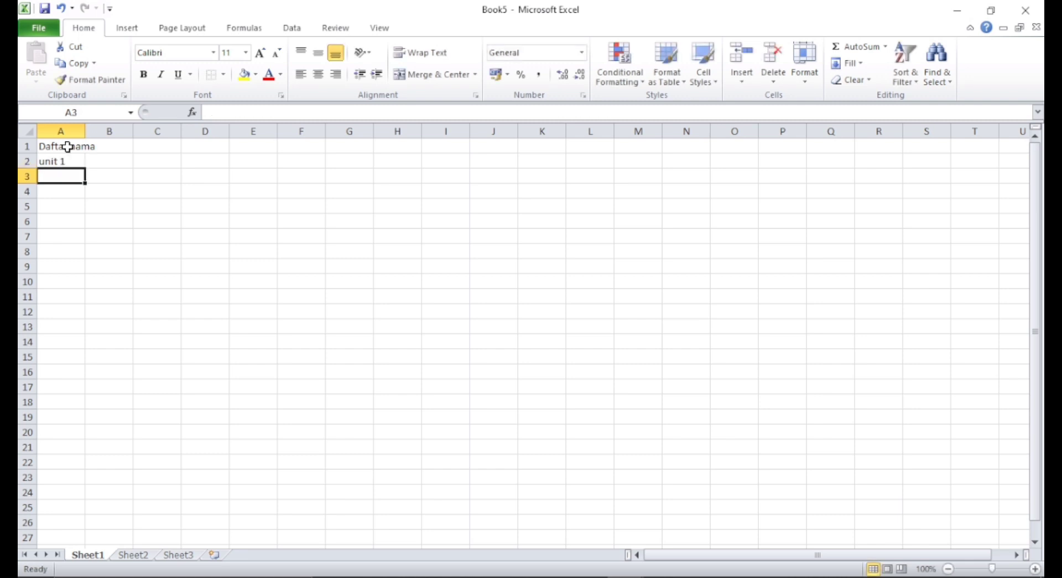
- Enter the column headers no, nama and ket across A3:C3
type("no")
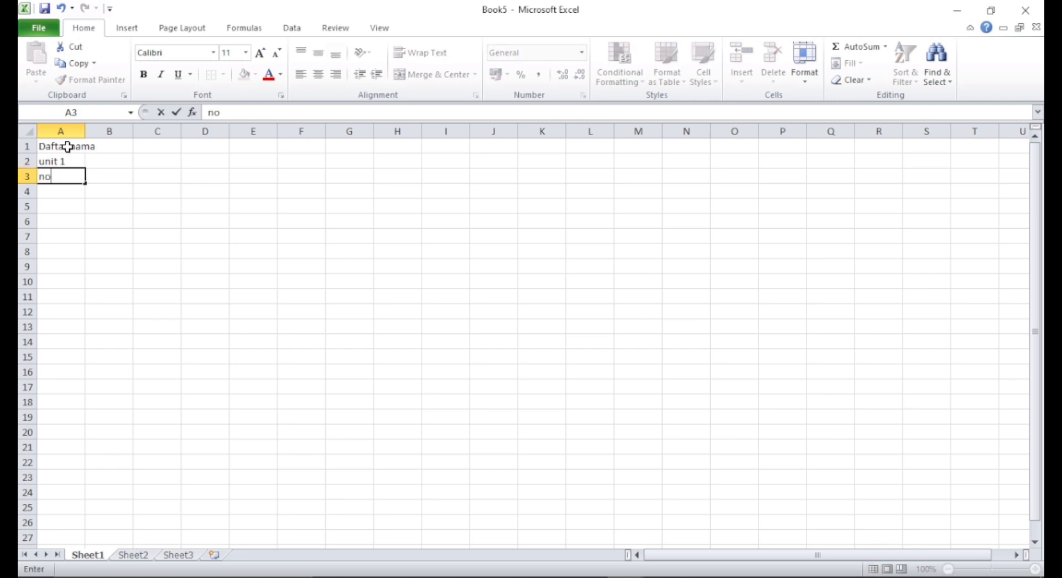
key("Tab")
type("nma")
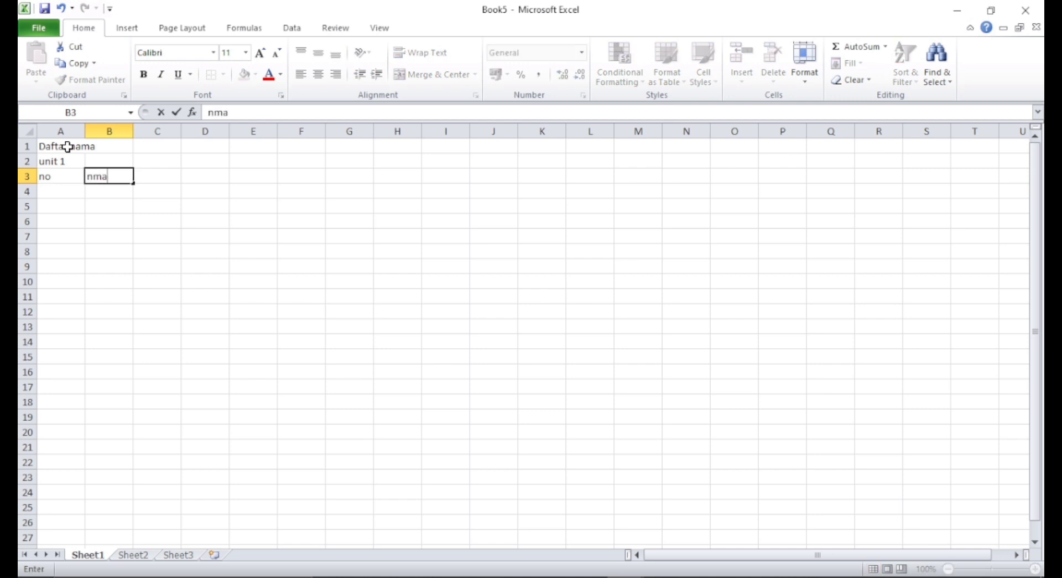
key("Left")
key("Right")
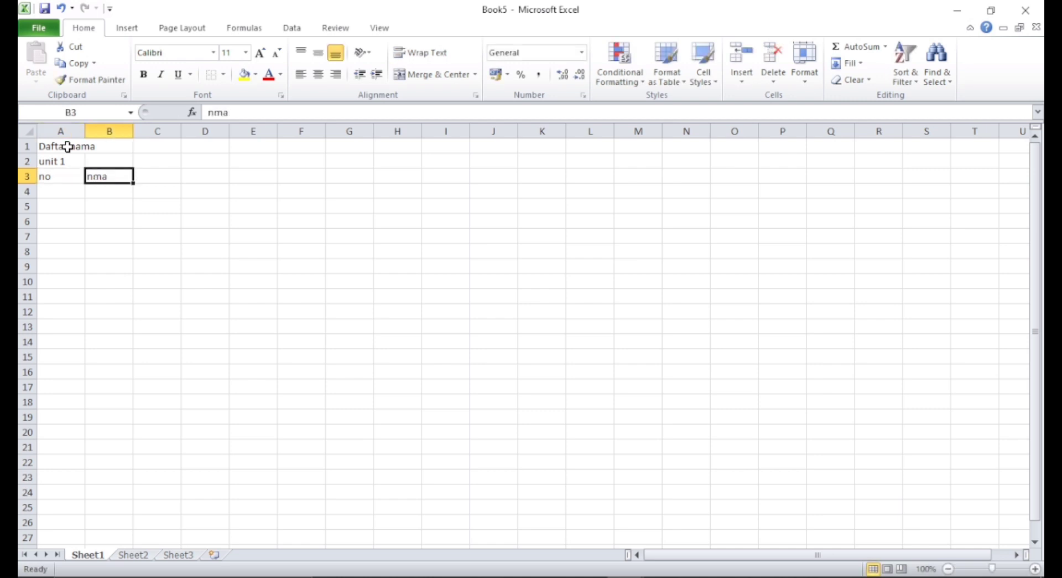
key("BackSpace")
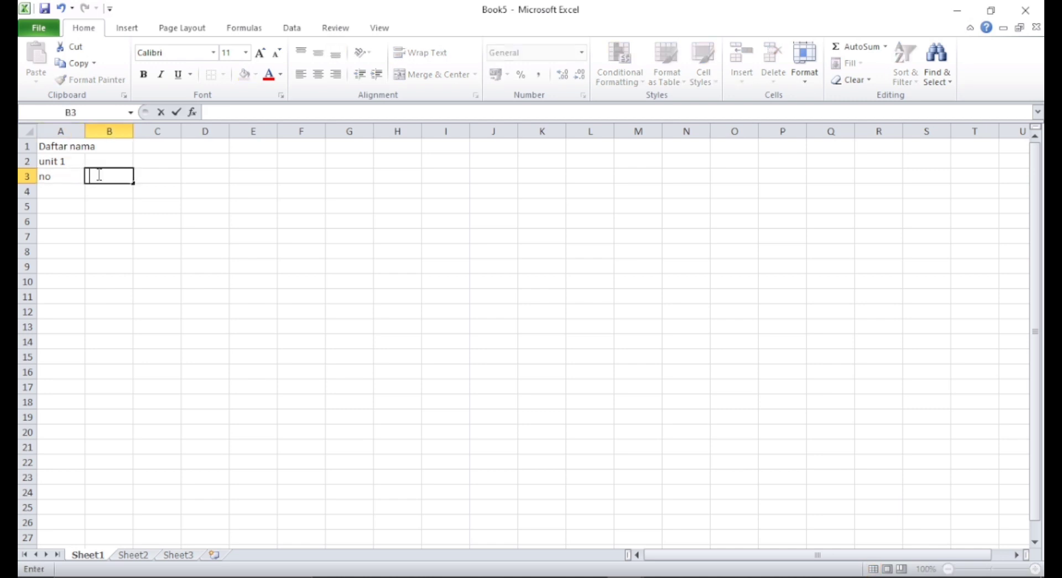
type("nama")
key("Tab")
type("ke")
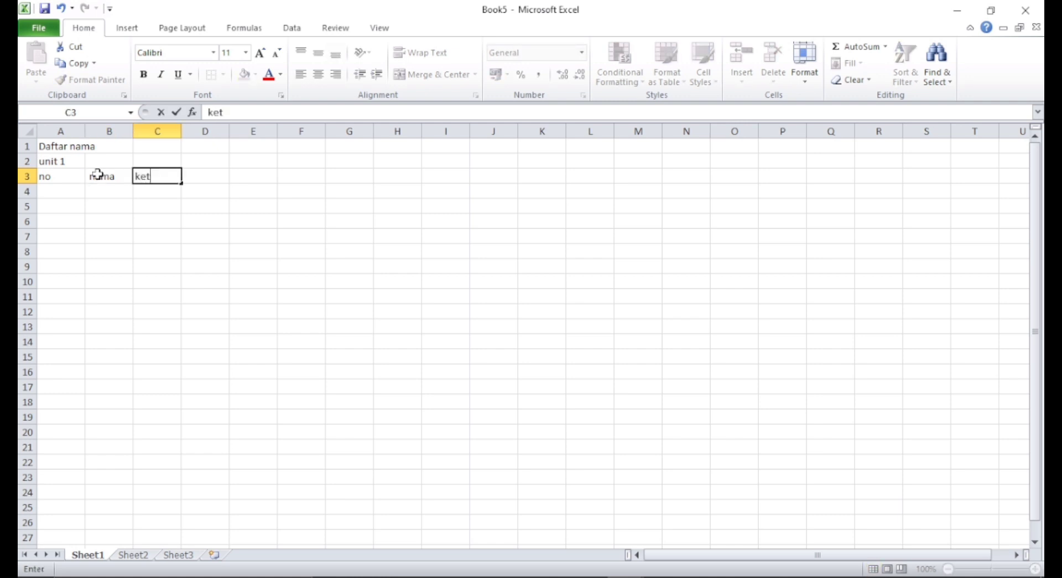
key("Return")
- Enter number 1 in A4 and the first person's name in B4, correcting its spelling
key("Left")
key("Left")
type("1")
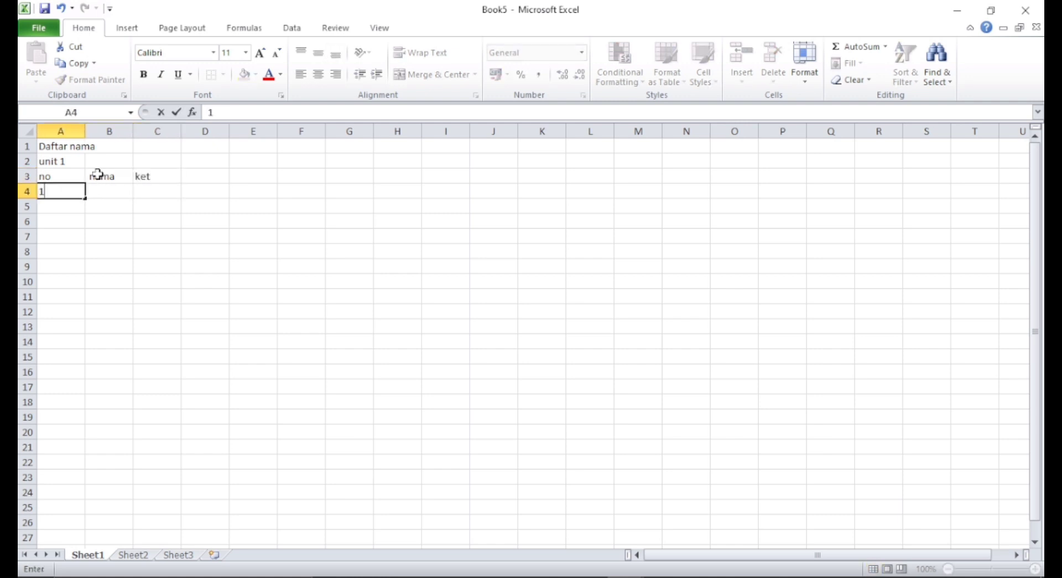
key("Tab")
type("mahisan")
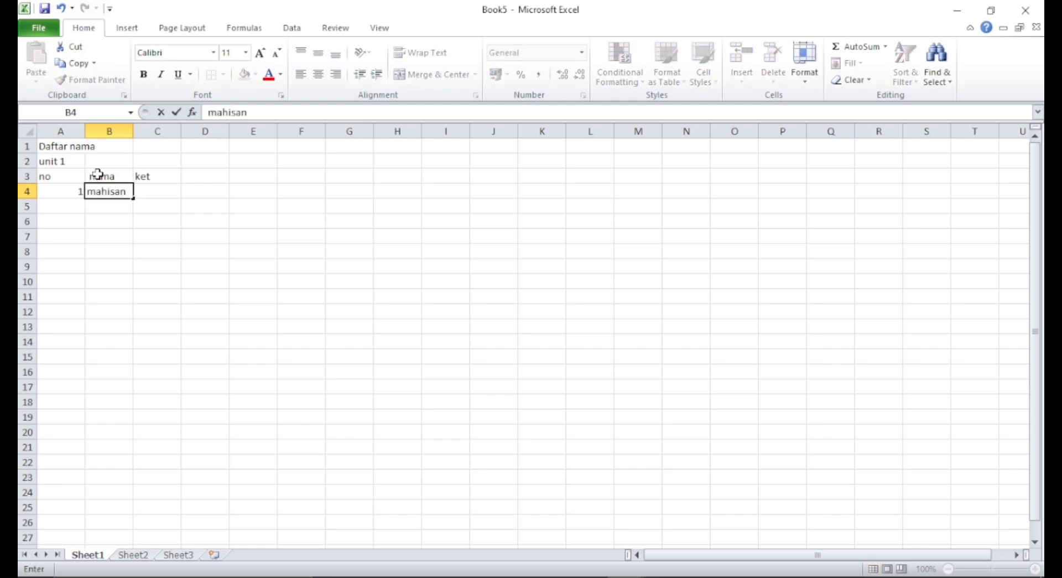
key("Left")
key("Right")
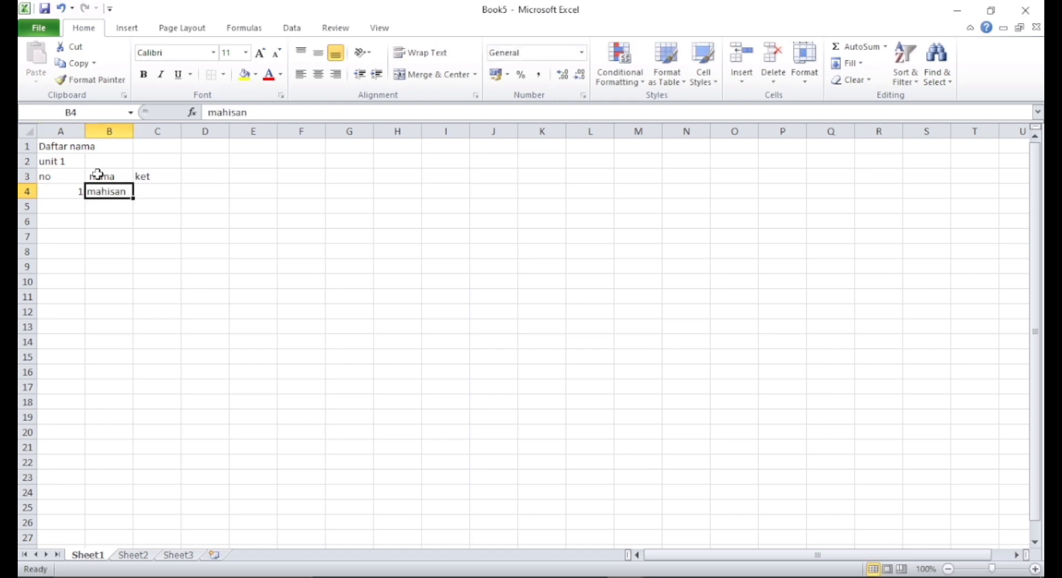
key("BackSpace")
type("makhis")
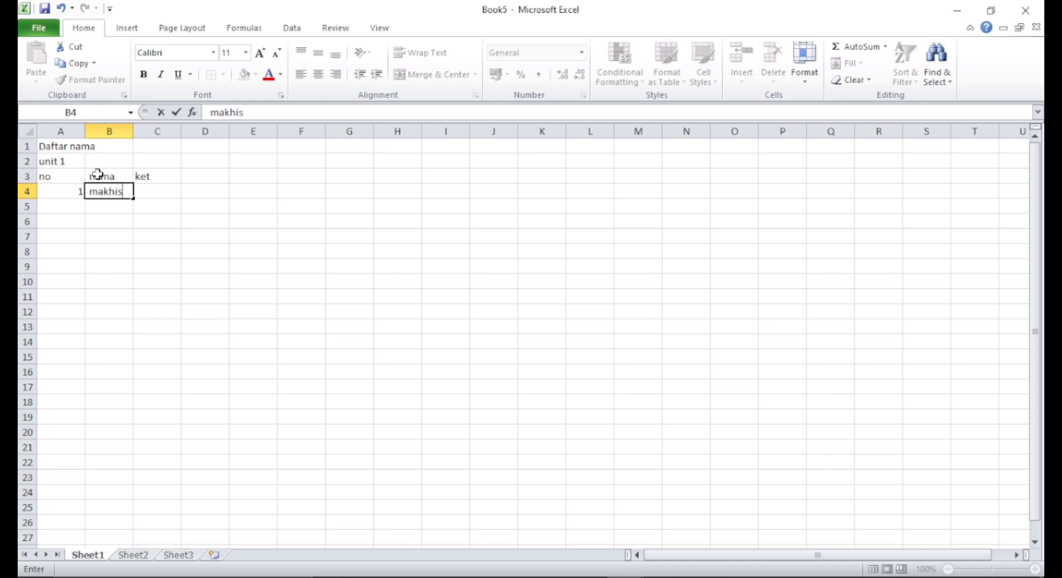
type("na")
key("Left")
key("Right")
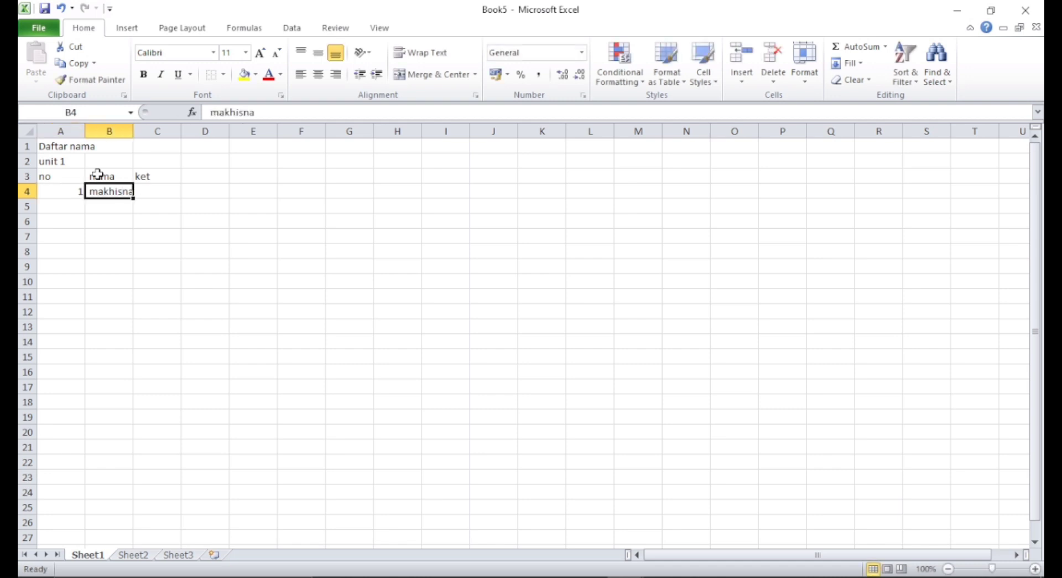
key("BackSpace")
type("makhisan")
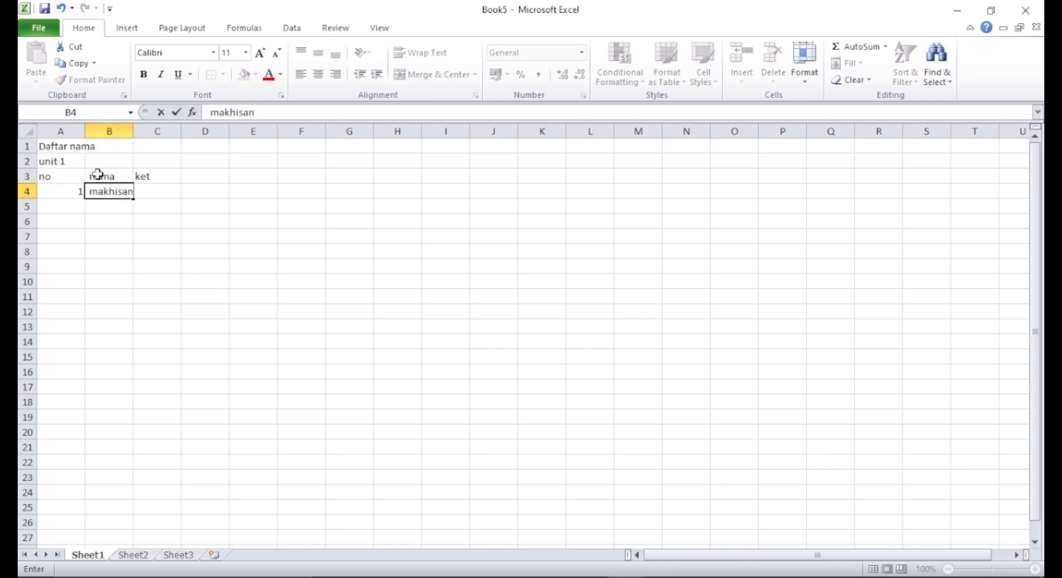
key("Return")
- Enter numbers 2 and 3 with the second and third persons' names in rows 5 and 6
key("Left")
type("2")
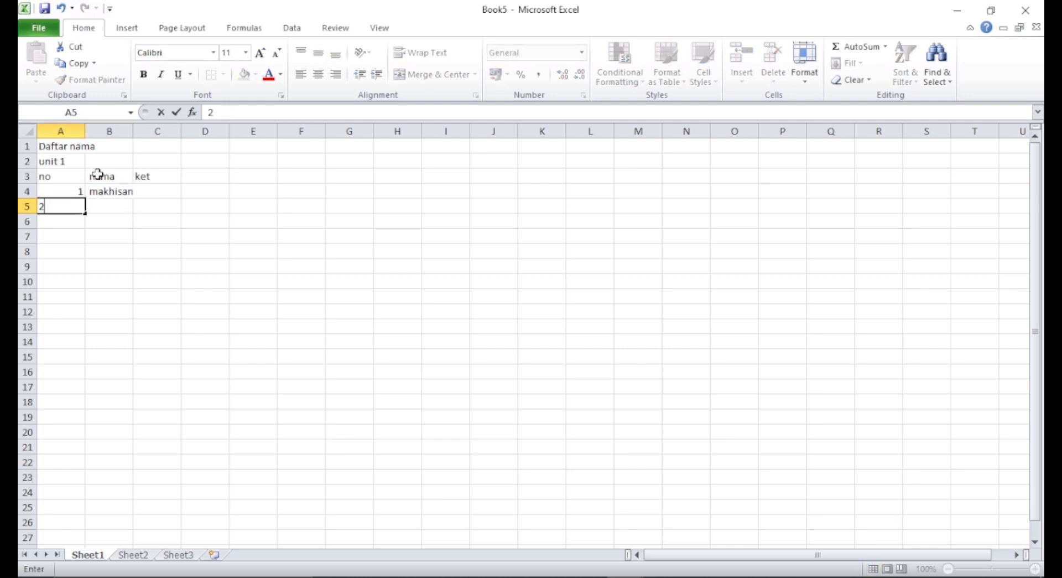
key("Right")
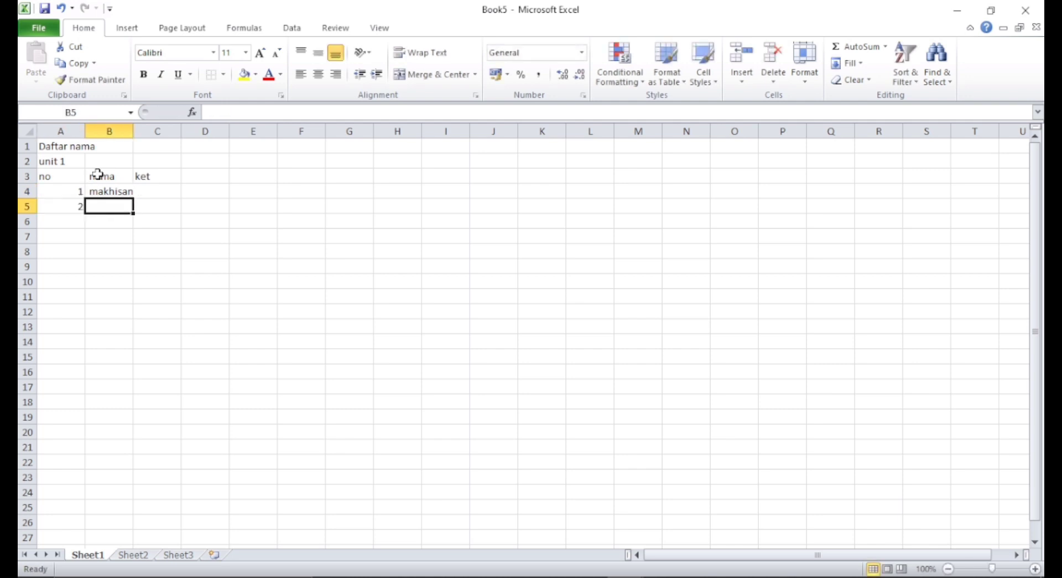
type("usop")
key("Return")
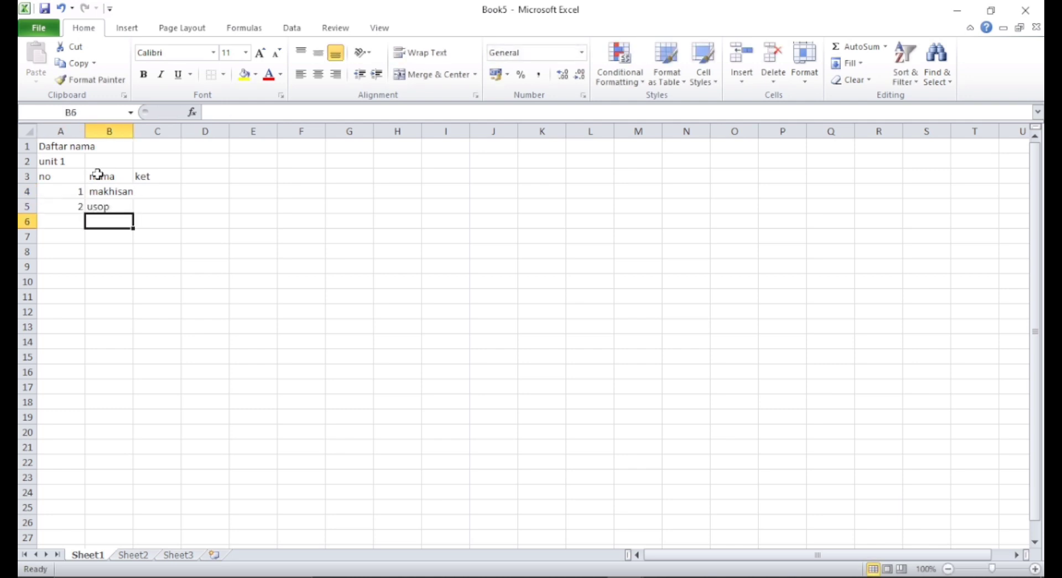
key("Left")
type("3")
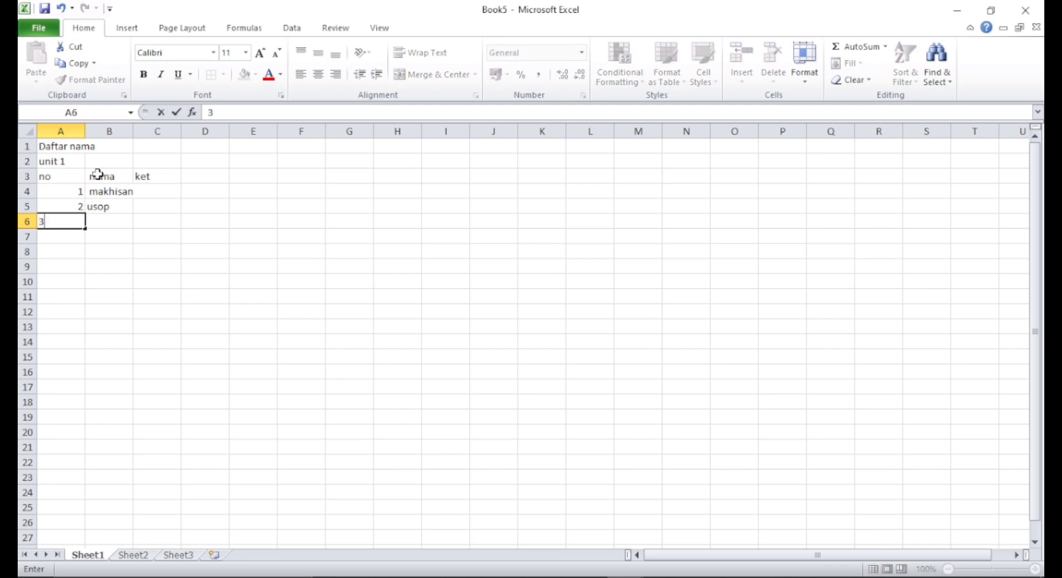
key("Right")
type("jk")
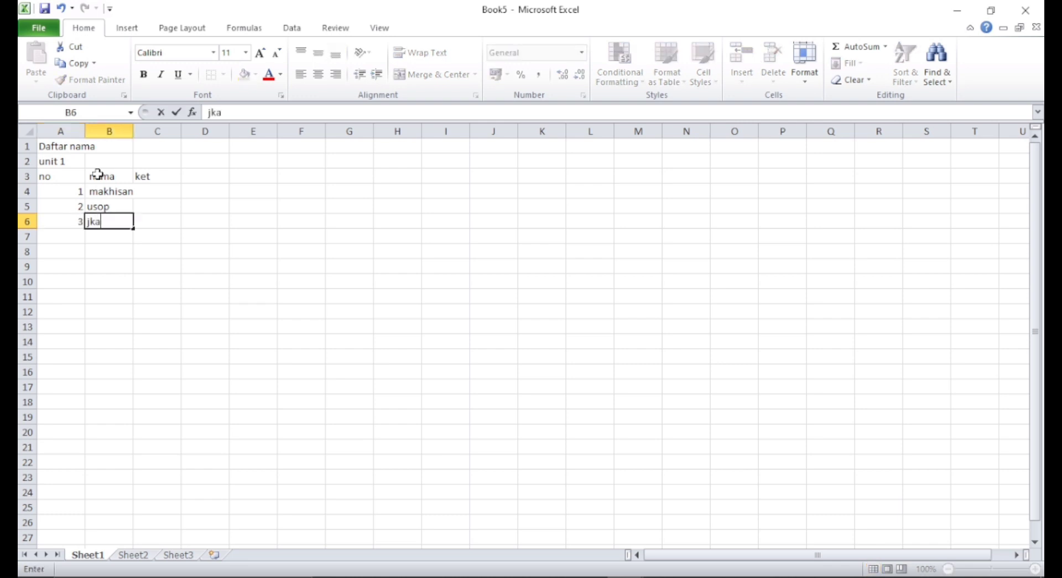
type("a")
key("Left")
key("Right")
key("BackSpace")
type("jaka")
key("Return")
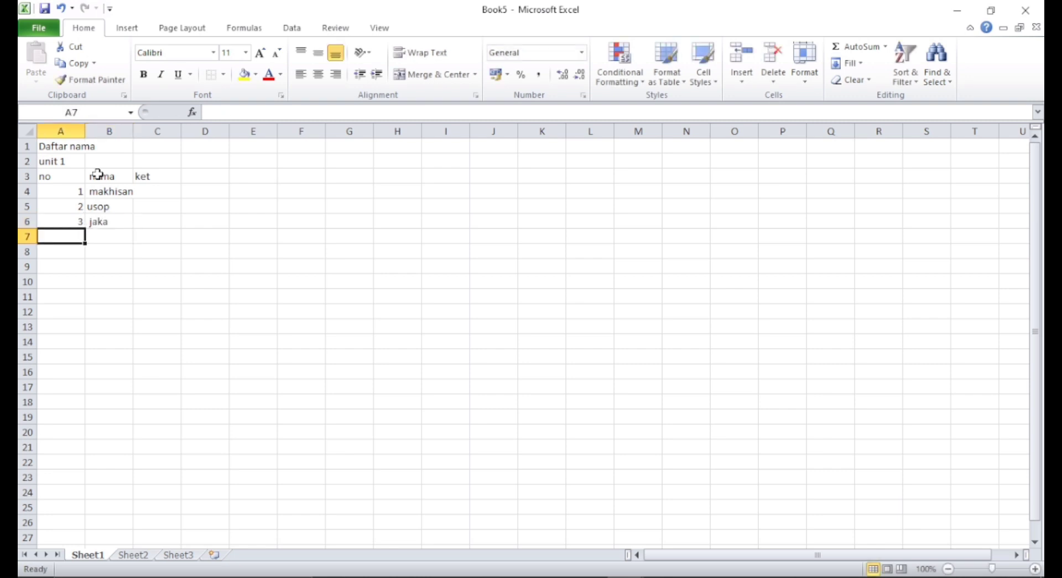
- Enter numbers 4 and 5 with the fourth and fifth persons' names in rows 7 and 8
type("4")
key("Right")
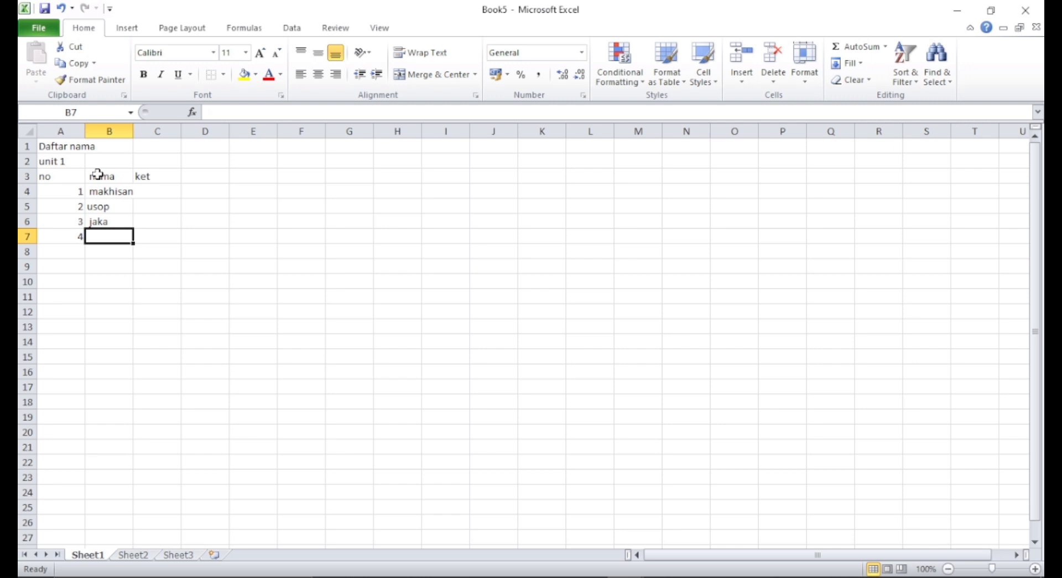
type("ija")
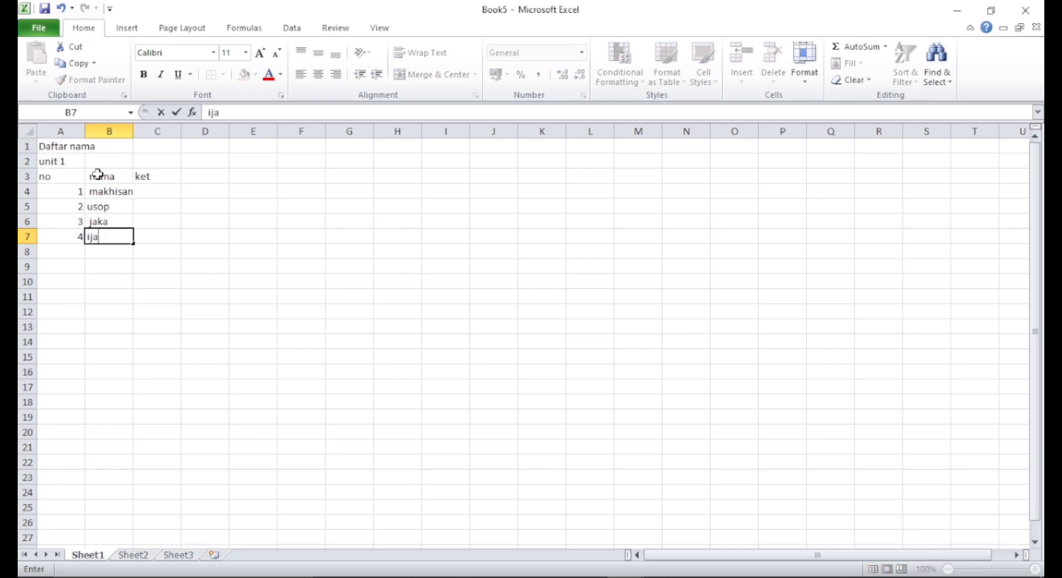
key("Return")
type("5.")
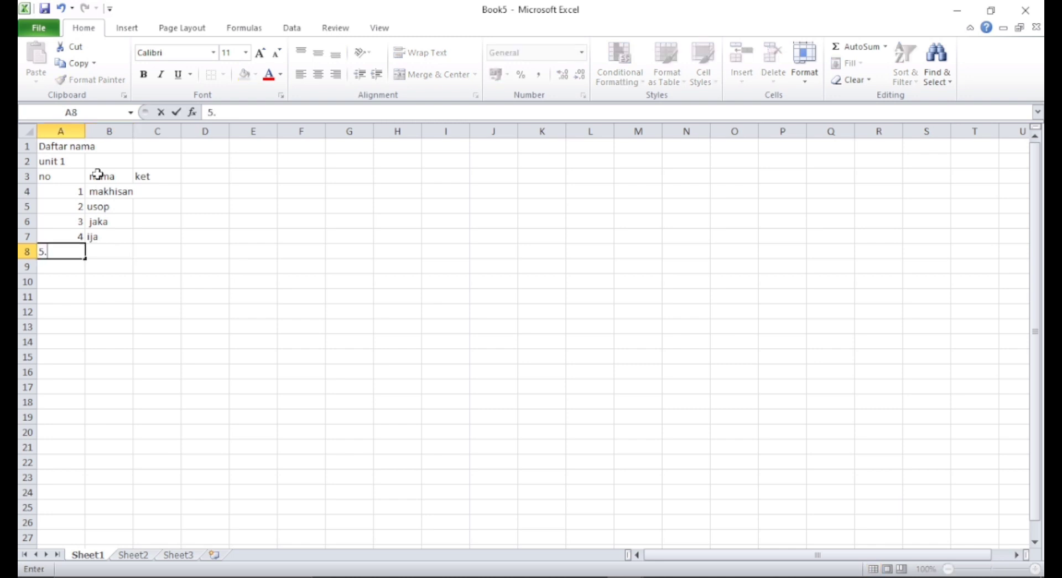
key("Right")
key("Left")
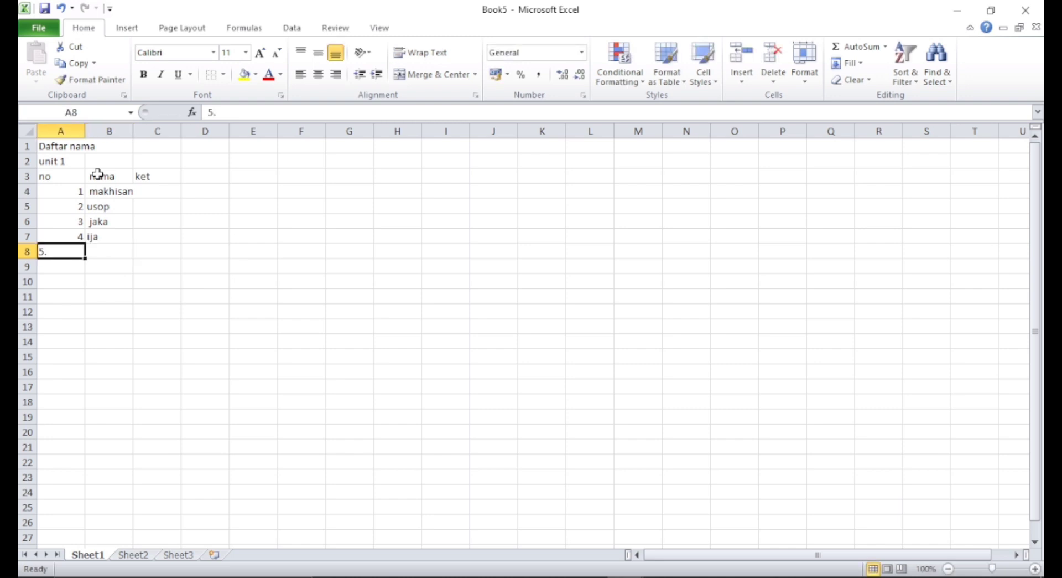
key("BackSpace")
type("5")
key("Right")
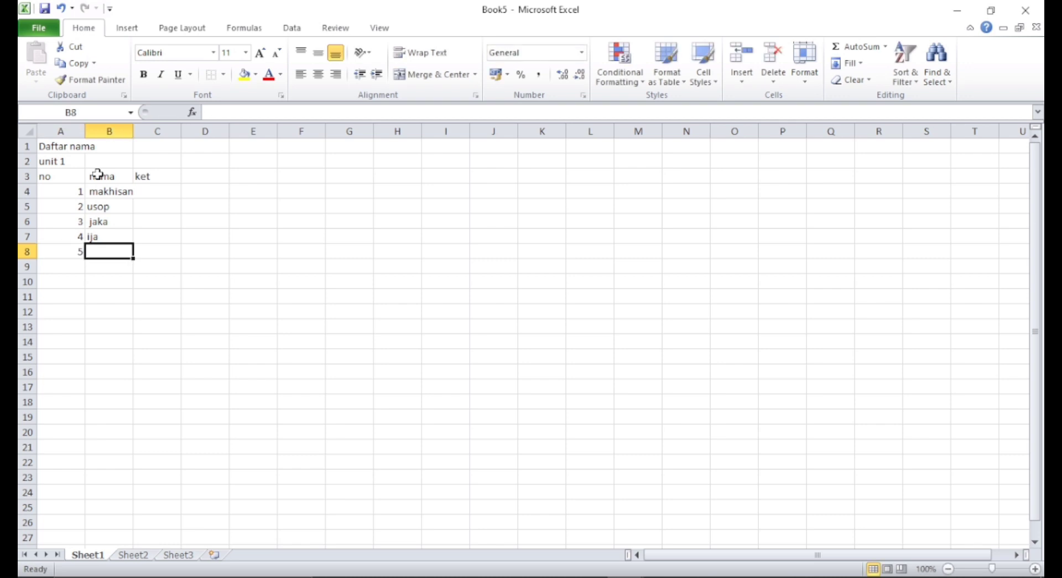
type("ica")
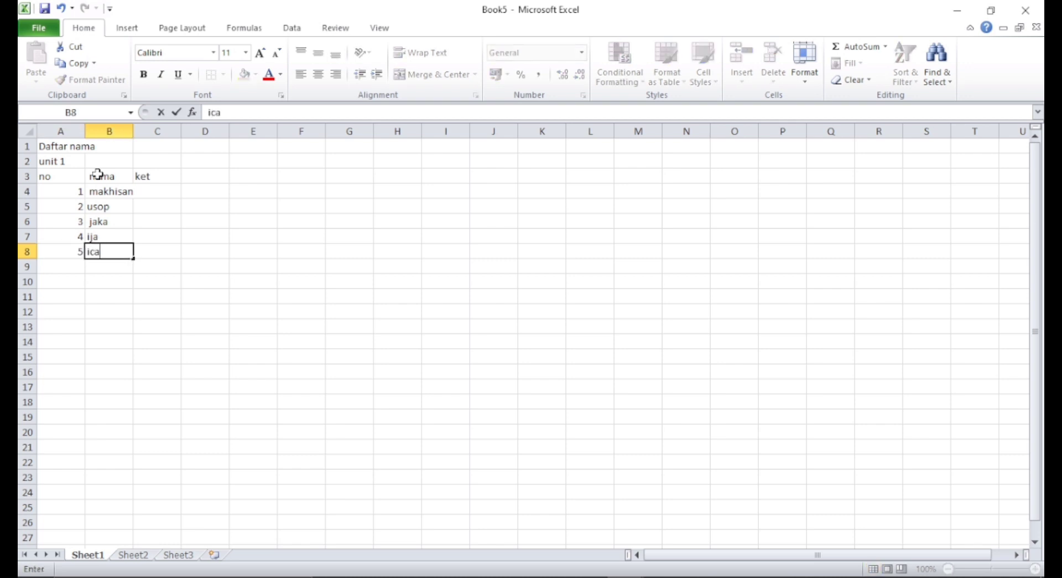
type("n")
- Fill the ket column C4:C8 with aktif for every row
key("Right")
key("Up")
key("Up")
key("Up")
key("Up")
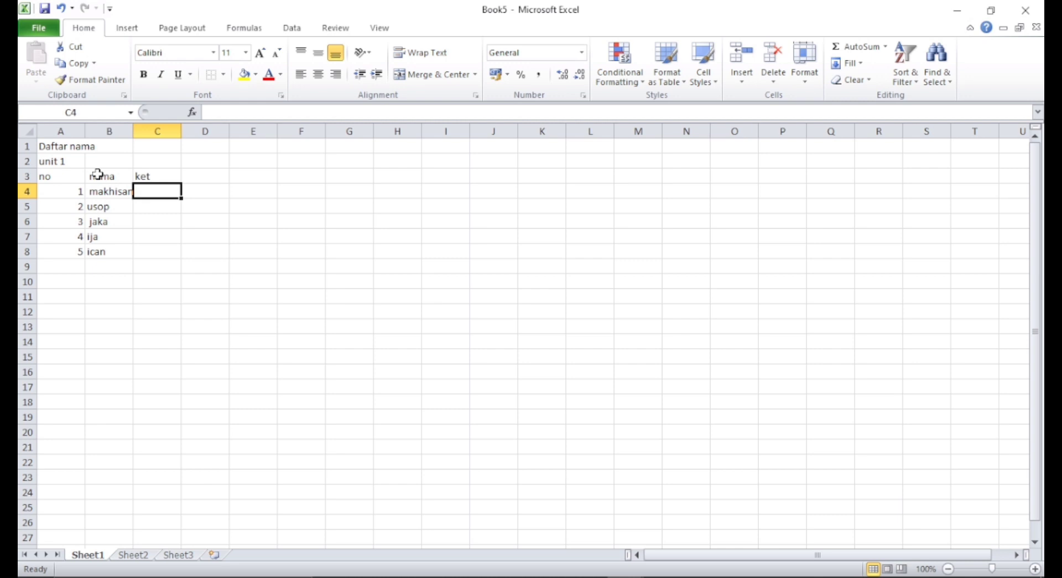
type("aktif")
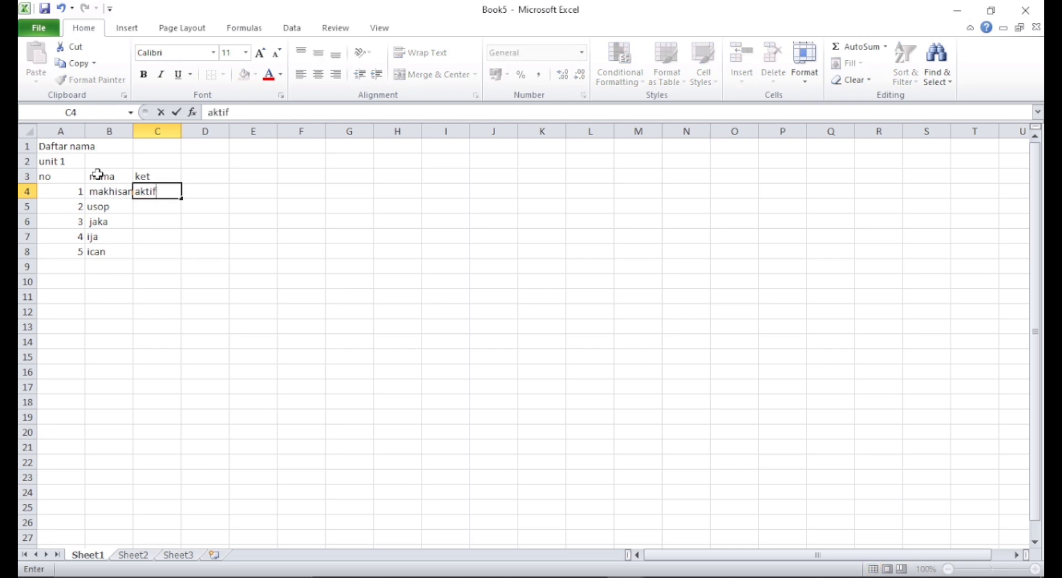
key("Return")
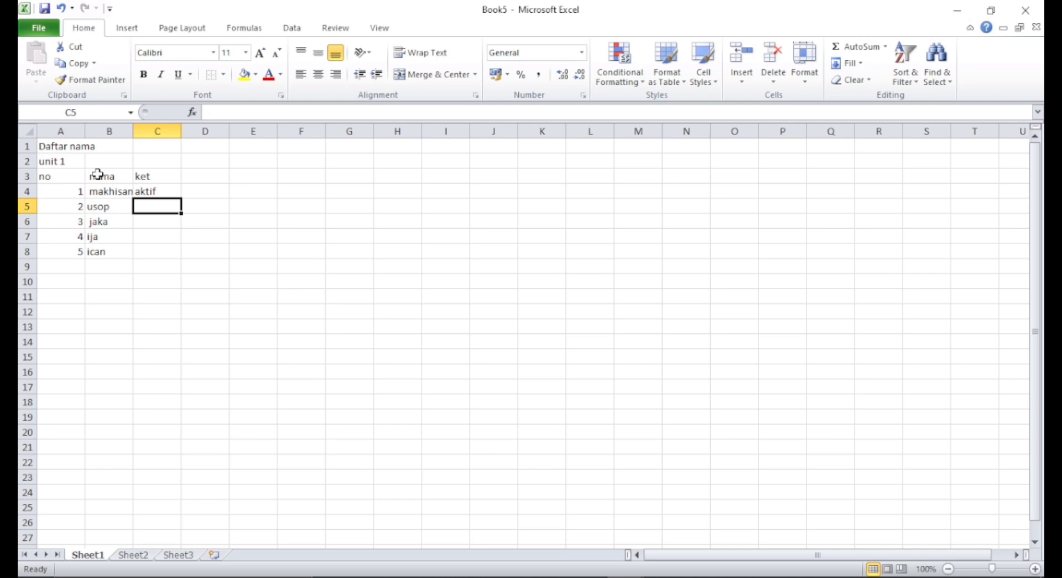
type("aktif")
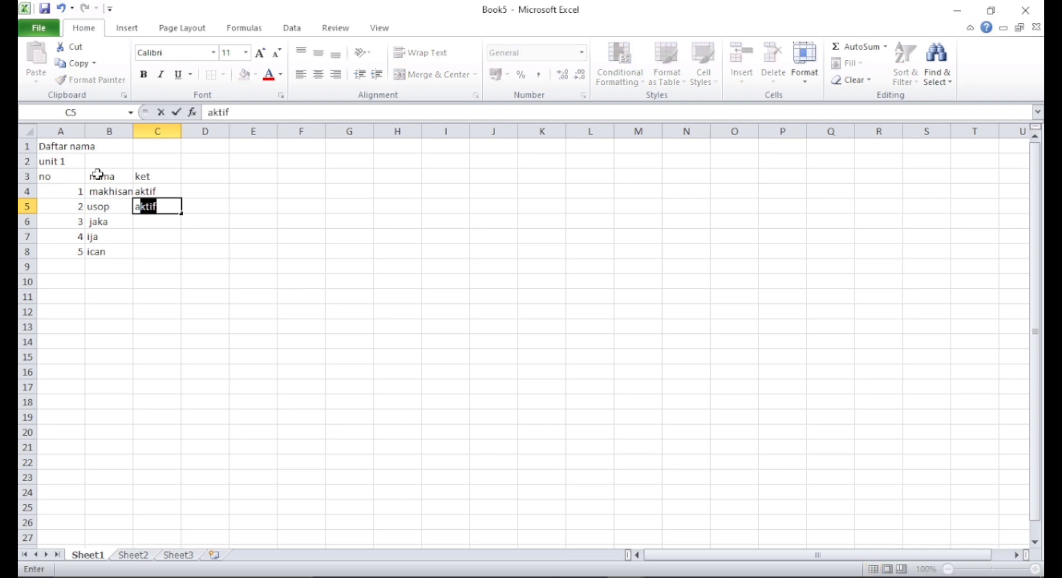
key("Return")
type("aktif")
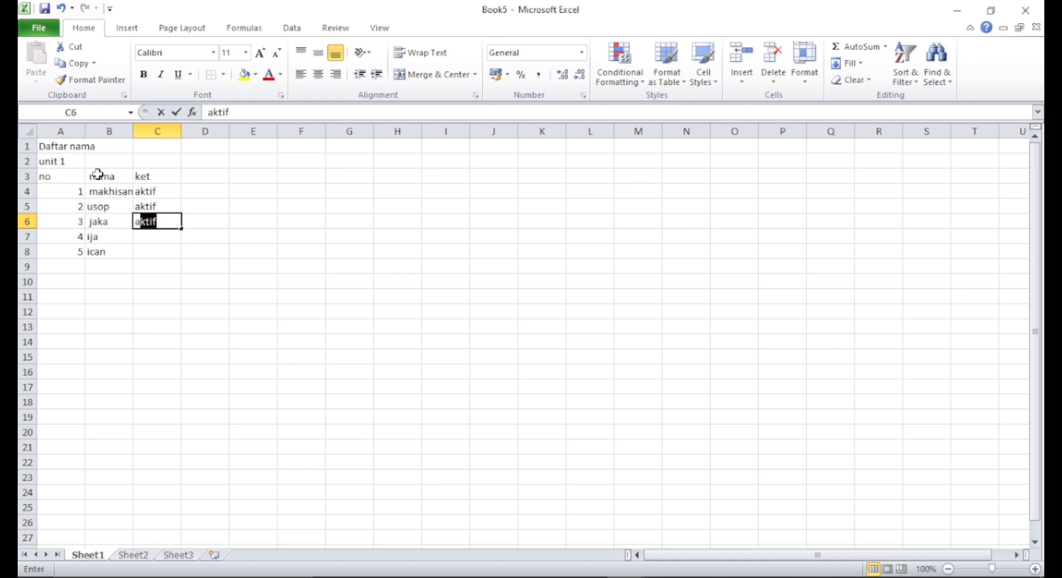
key("Return")
type("a")
key("Return")
type("a")
key("Return")
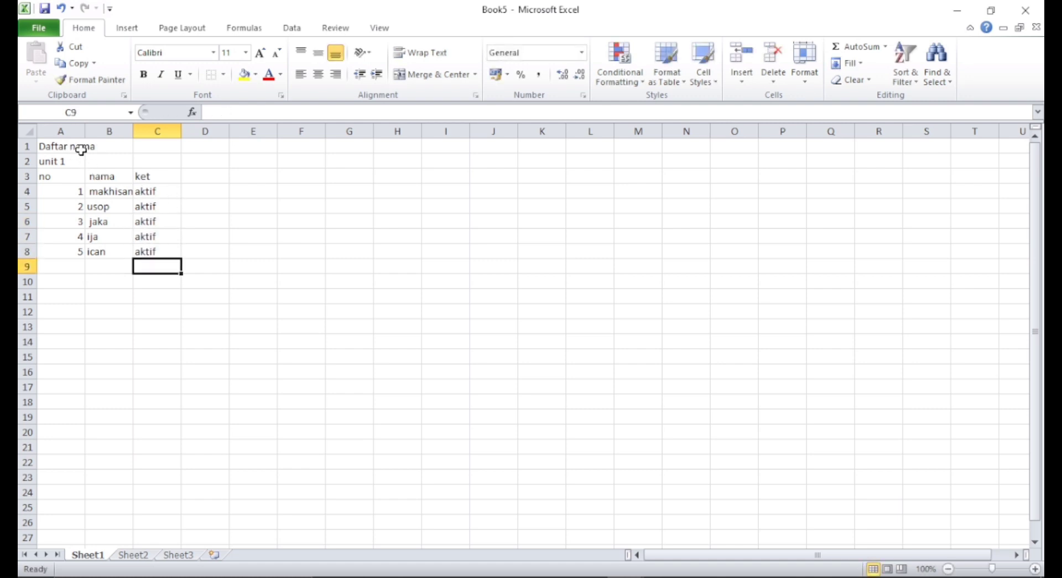
- Merge and center the Daftar nama title across A1:B1 and center unit 1 in A2
left_click_drag(40, 145, 106, 149)
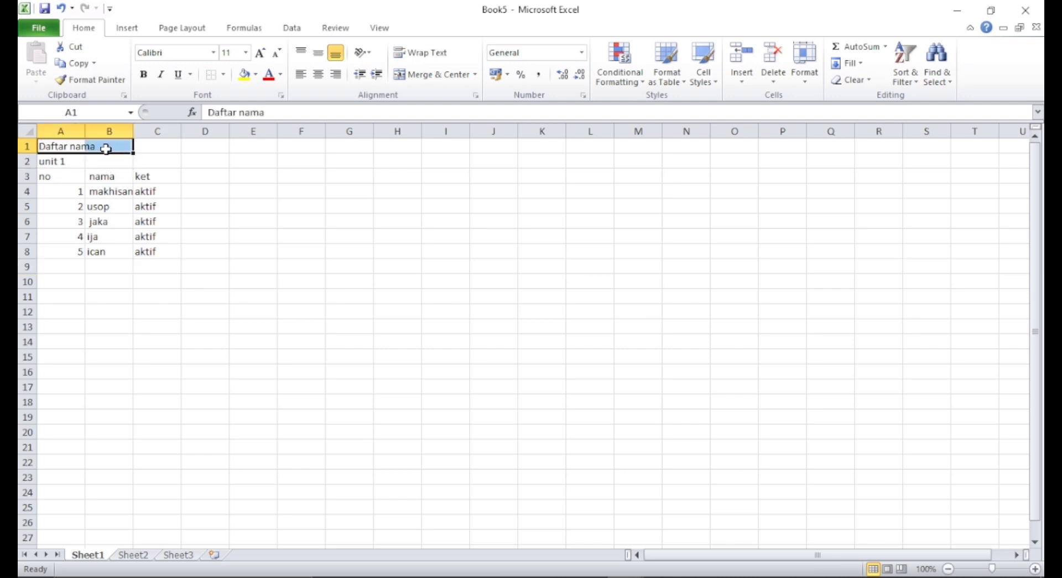
left_click(455, 81)
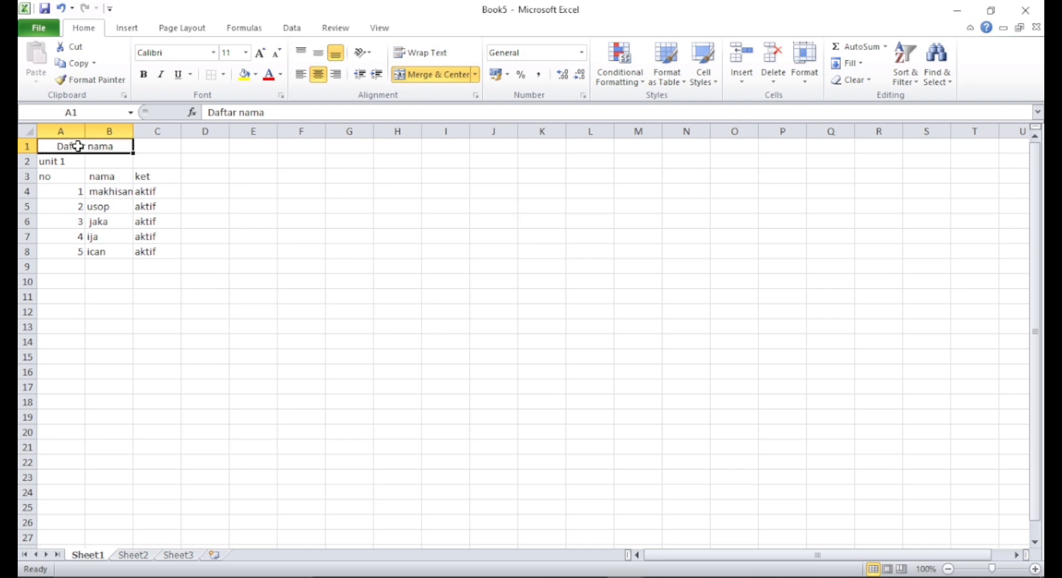
left_click(57, 165)
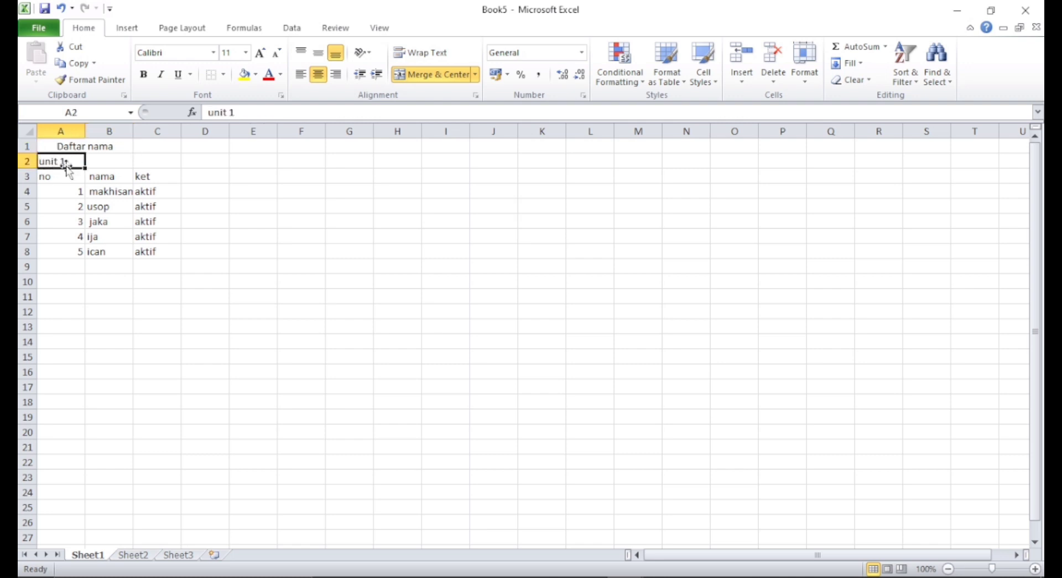
left_click(447, 76)
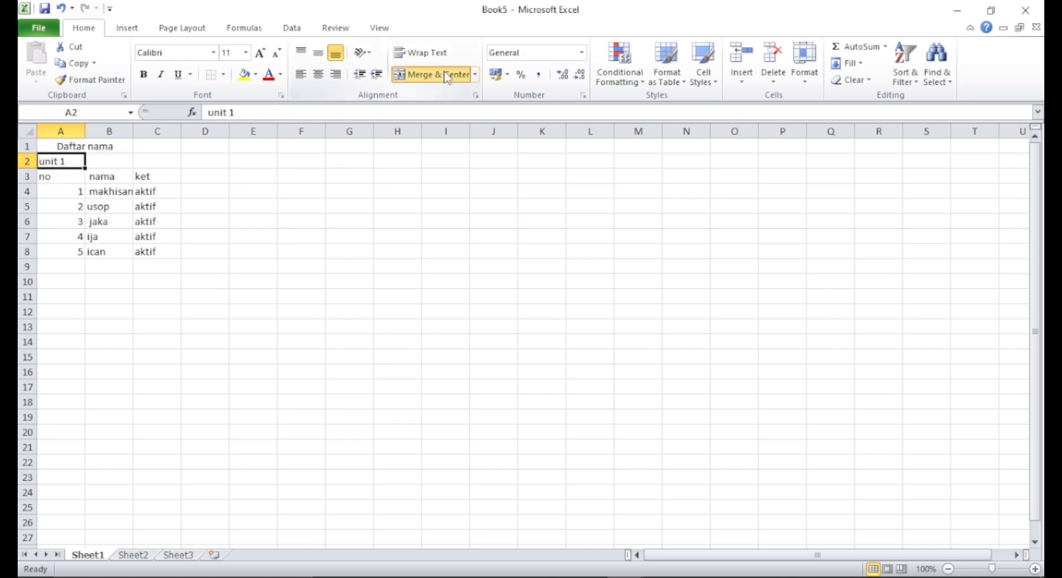
left_click(114, 166)
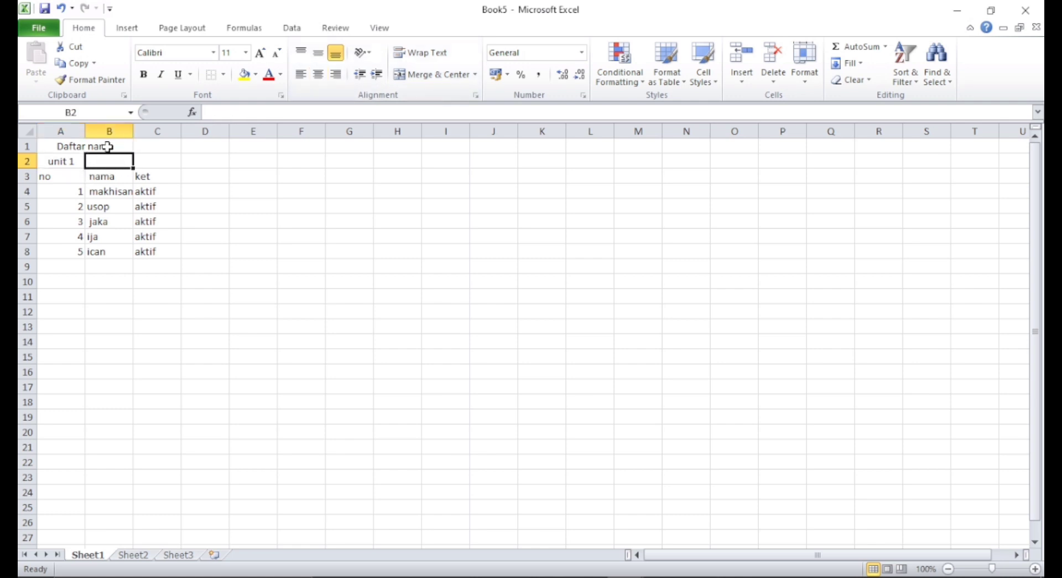
left_click(105, 146)
left_click(62, 179)
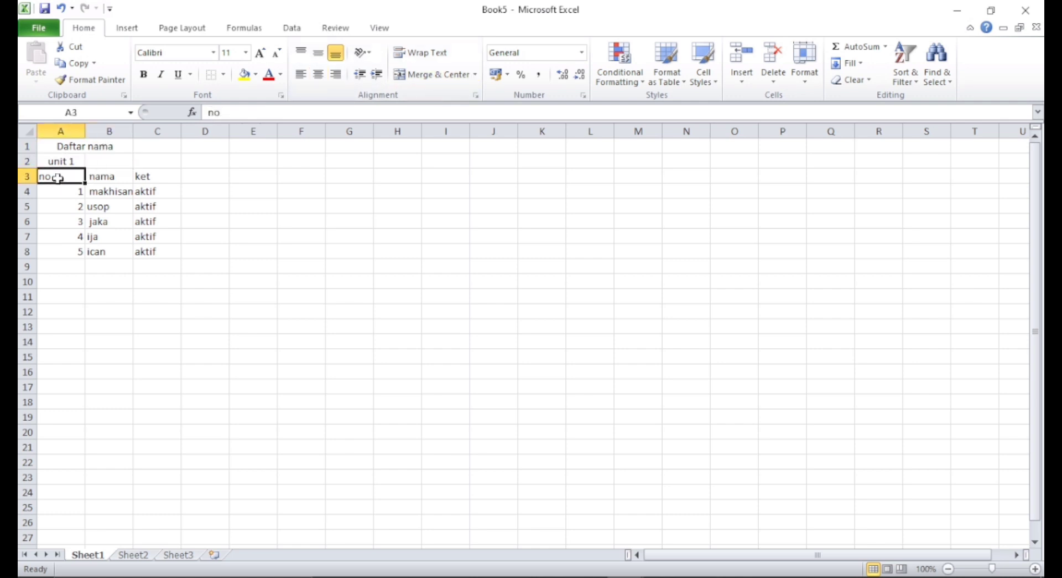
- Turn on text wrapping and center the contents of the table range A3:C8
left_click_drag(165, 254, 44, 178)
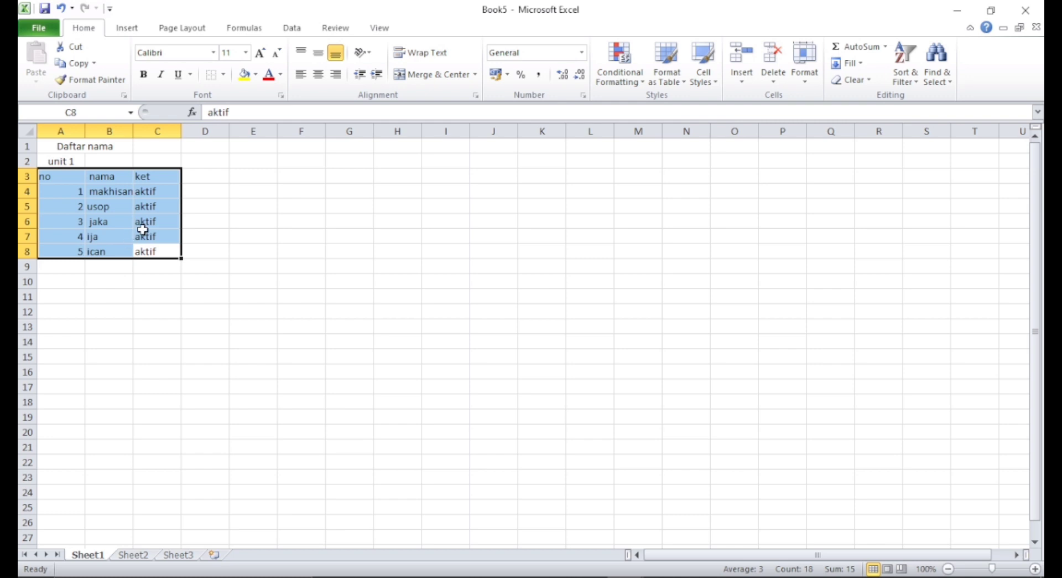
left_click(444, 55)
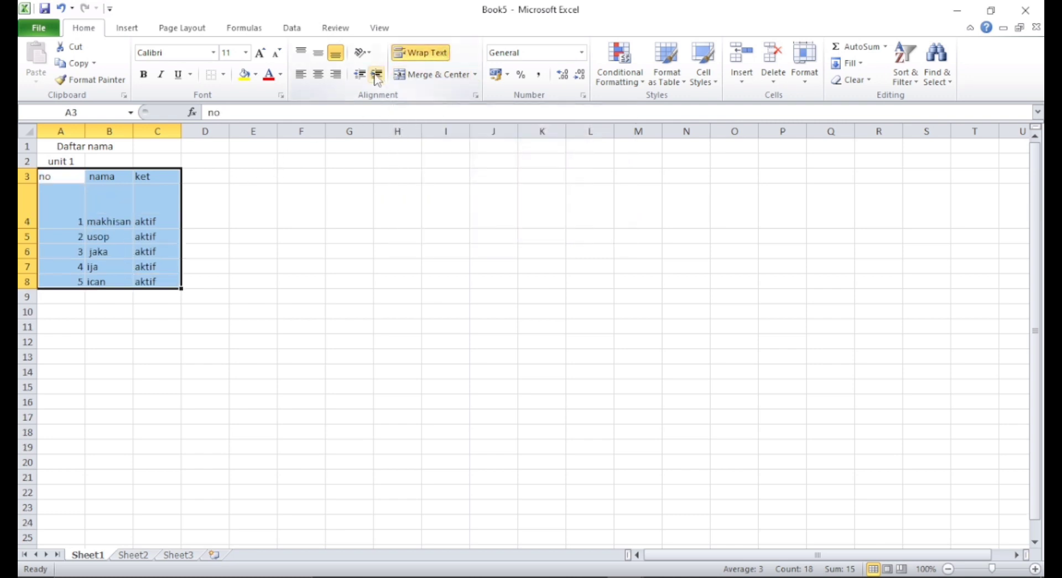
left_click(320, 78)
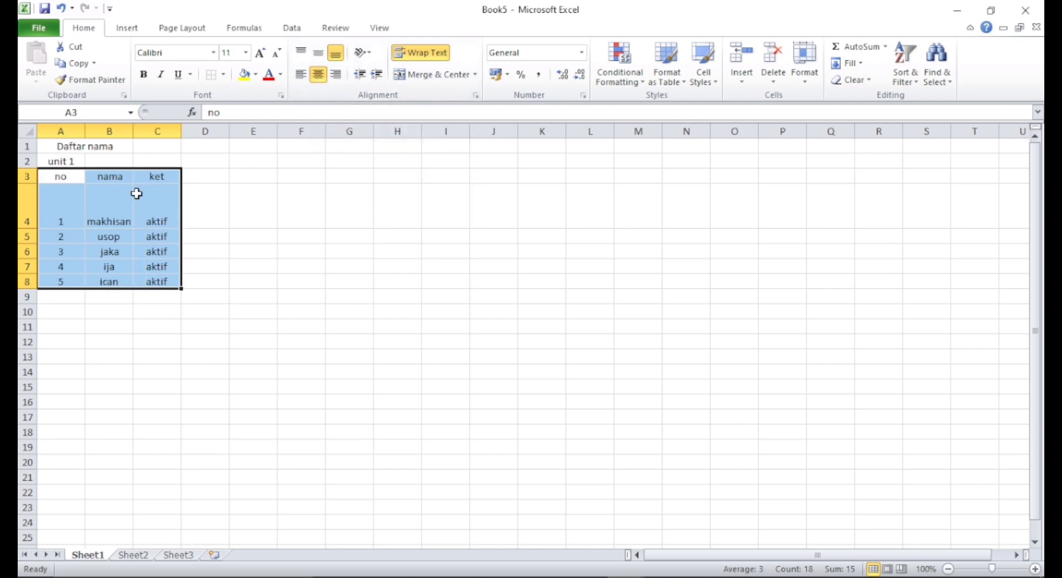
left_click(122, 311)
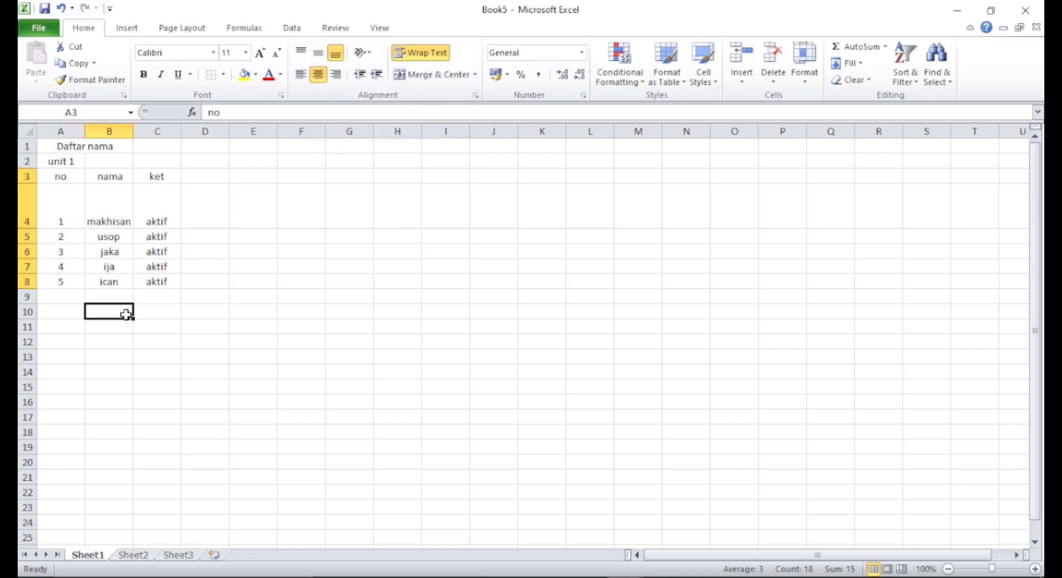
left_click(43, 199)
left_click(60, 177)
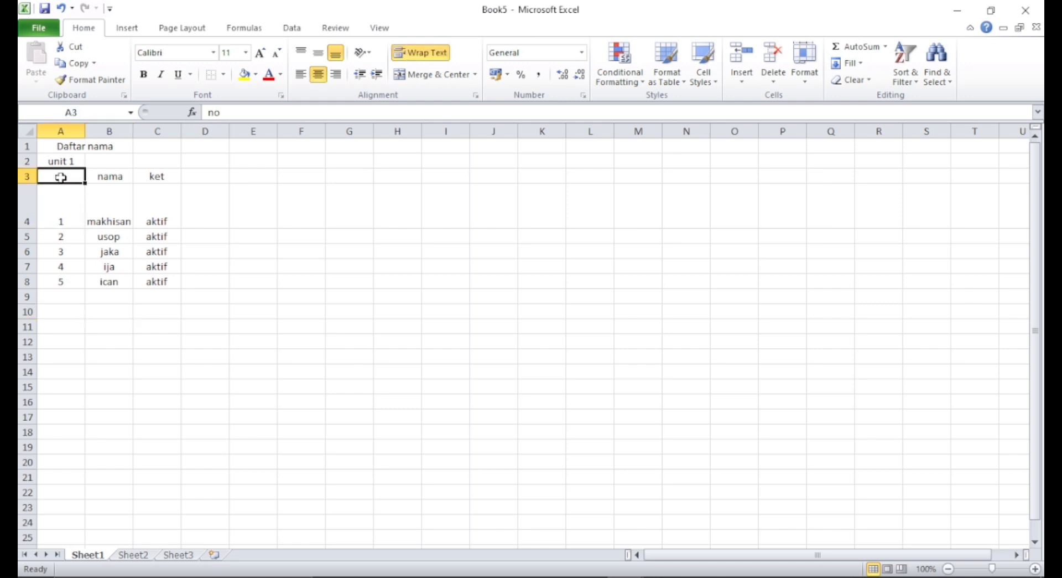
left_click(78, 191)
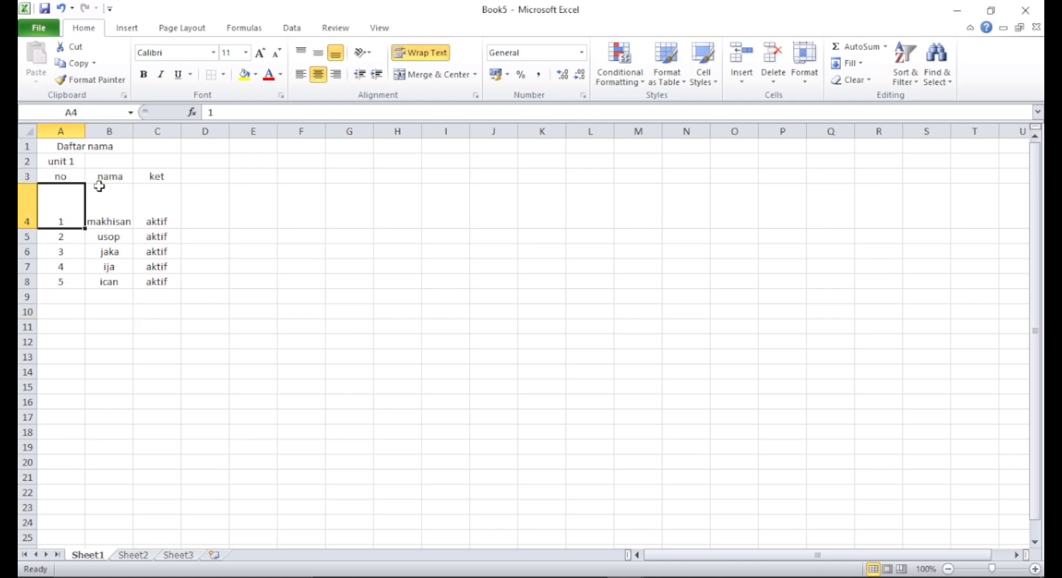
left_click(103, 187)
left_click(44, 175)
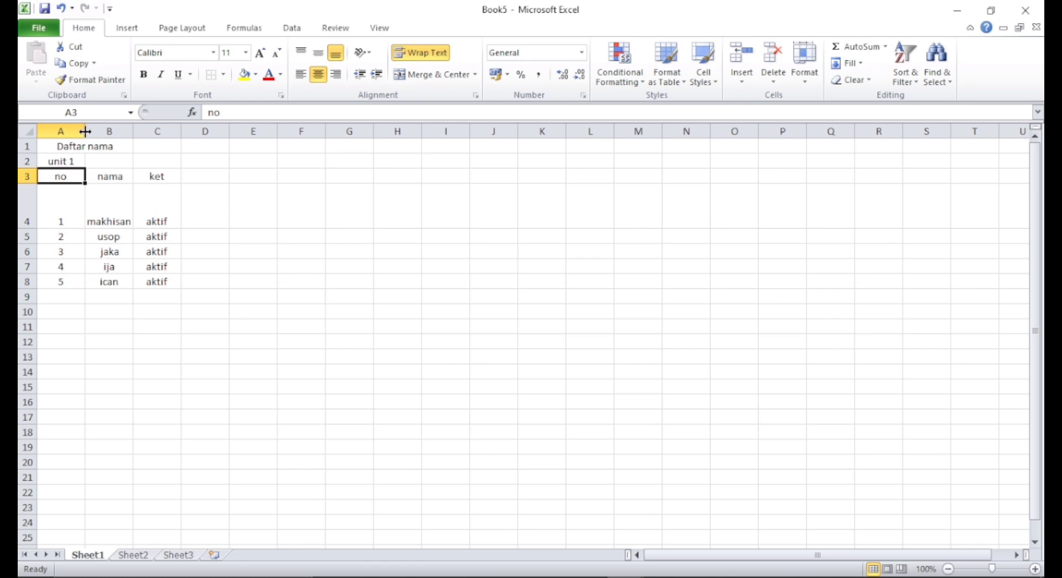
- Narrow column A, shrink row 4 back to normal height and widen column B to fit the names
left_click_drag(84, 131, 73, 130)
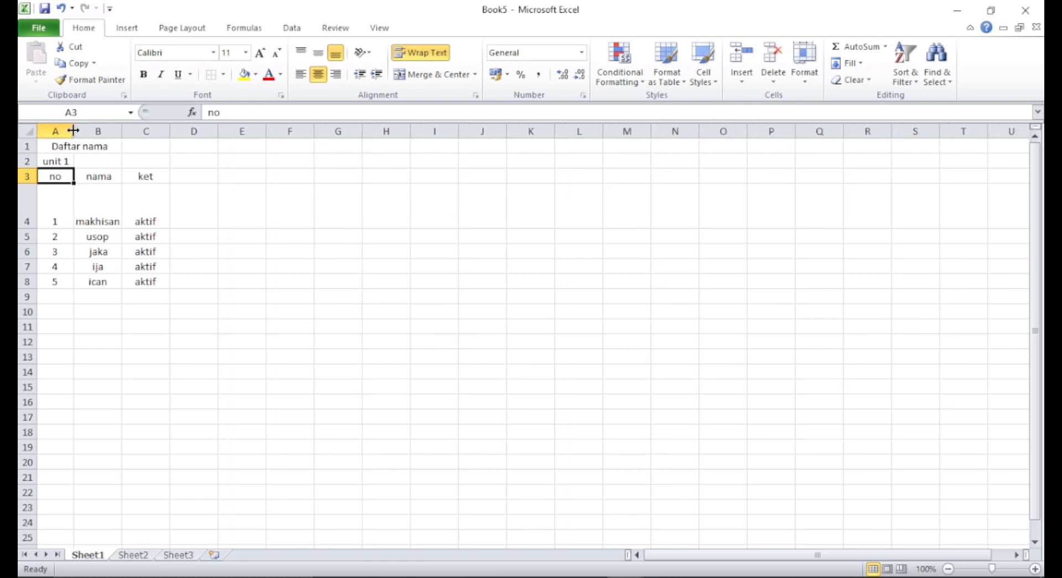
left_click(51, 196)
left_click_drag(35, 229, 35, 195)
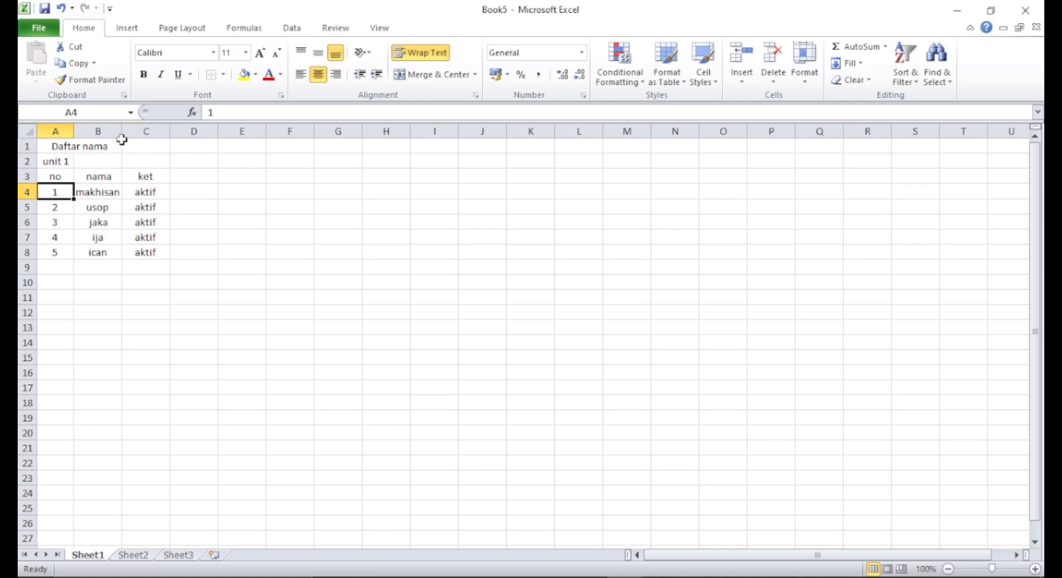
left_click_drag(122, 135, 157, 143)
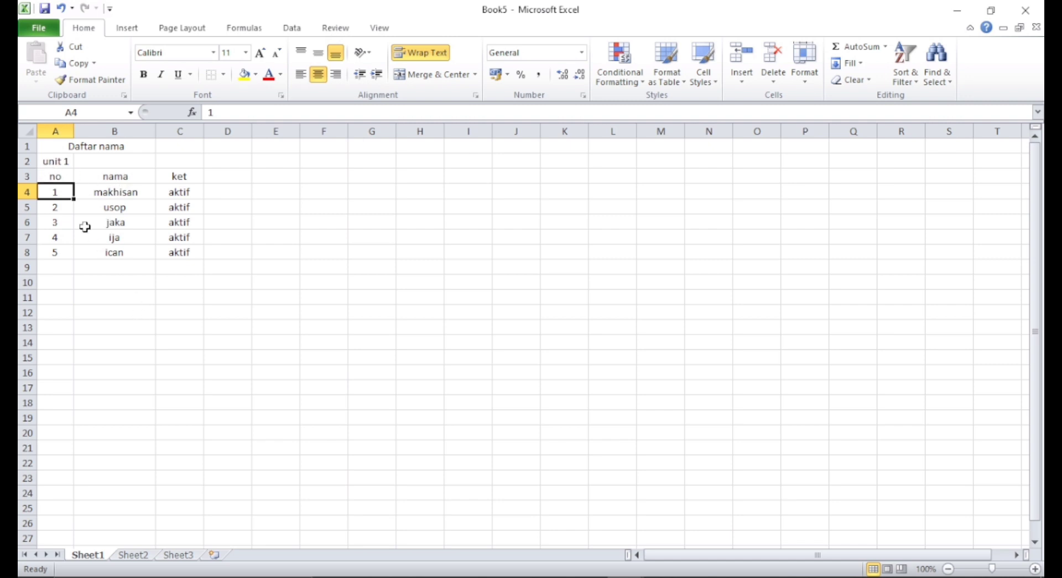
- Apply outline and inside borders to the table range A3:C8 through Format Cells
left_click_drag(40, 173, 181, 255)
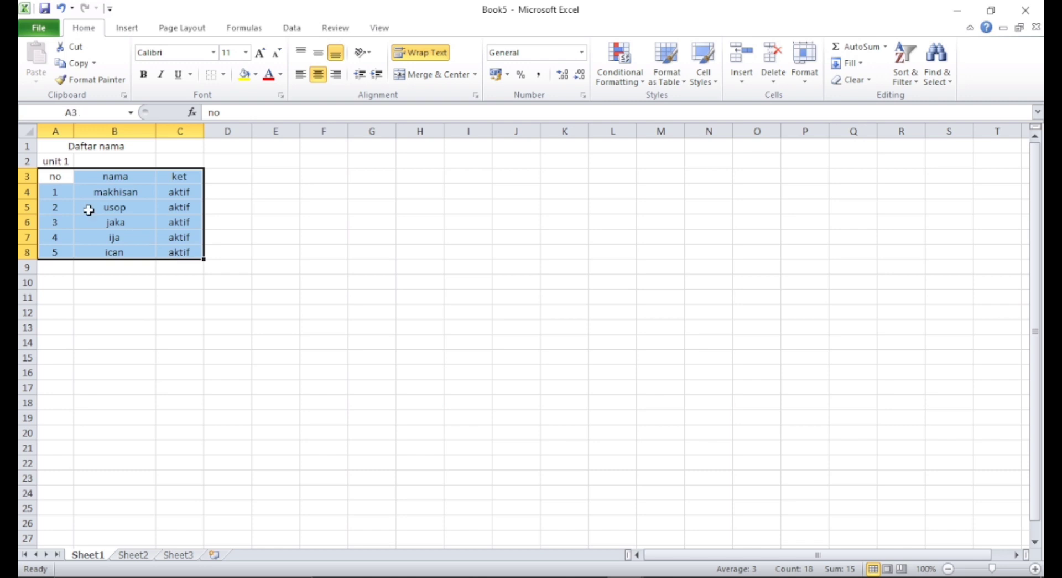
left_click(129, 205)
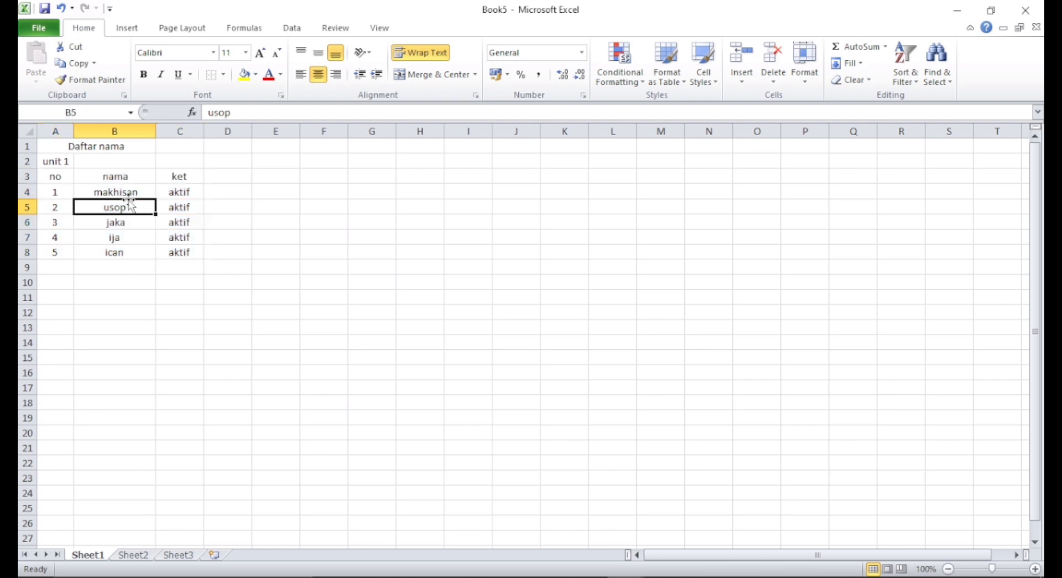
left_click_drag(48, 173, 196, 258)
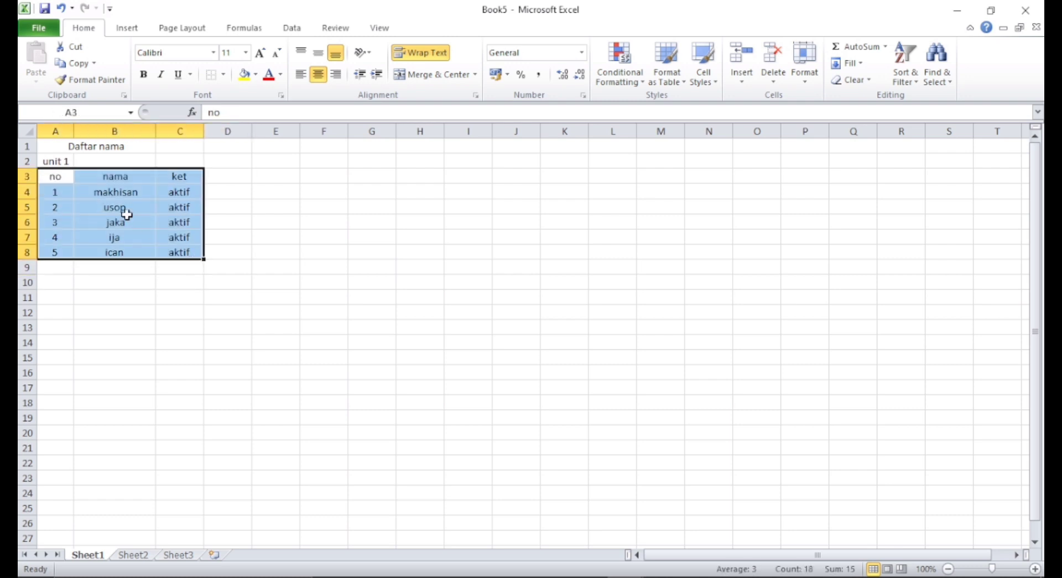
right_click(128, 216)
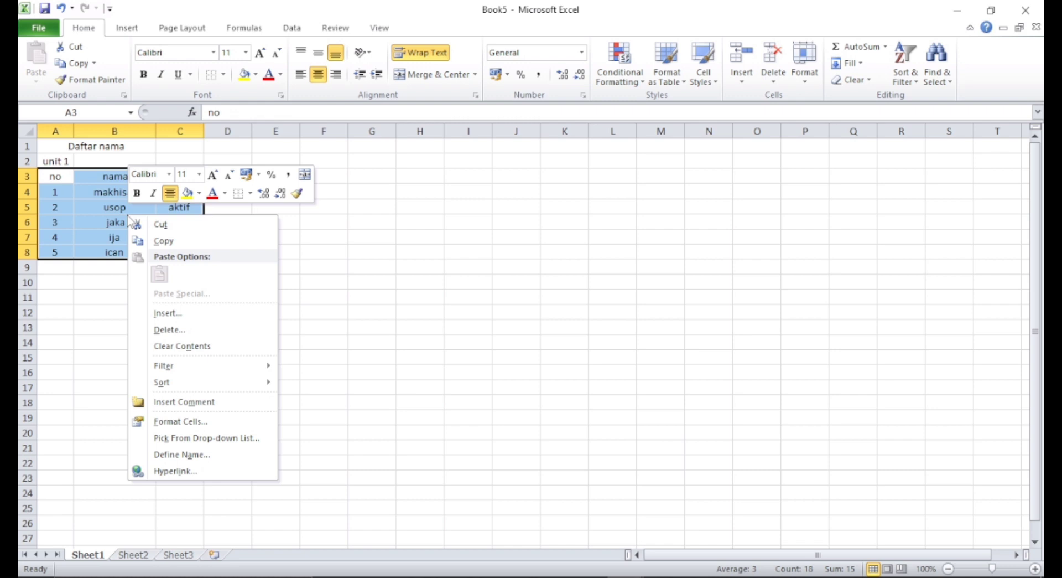
left_click(176, 423)
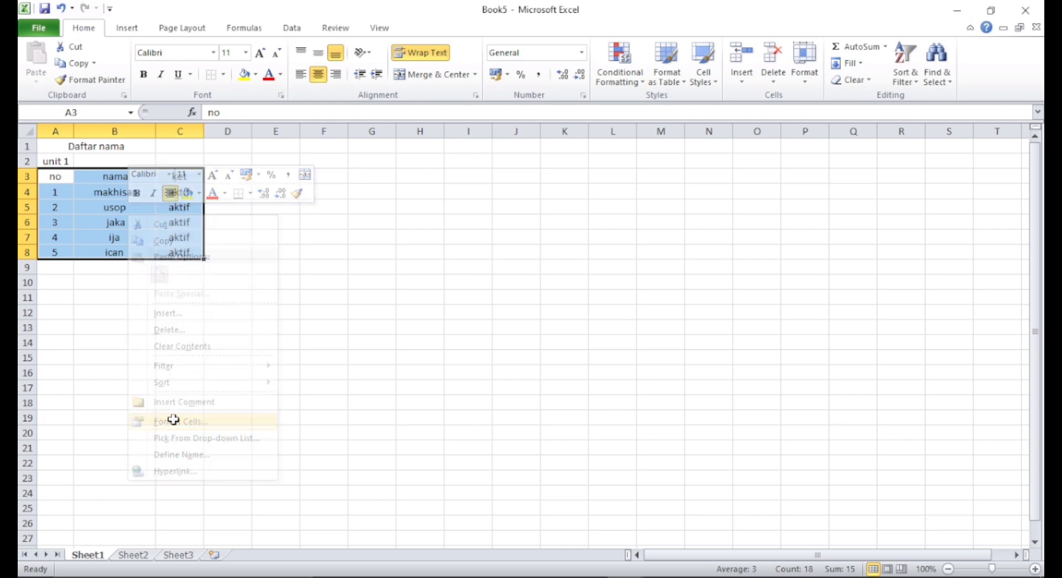
left_click_drag(271, 239, 377, 79)
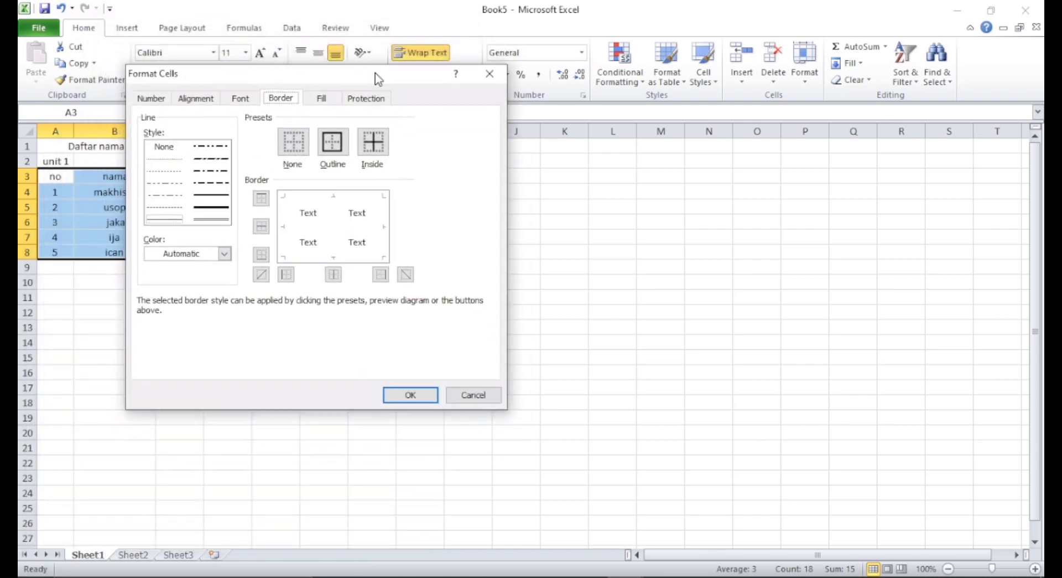
left_click(154, 101)
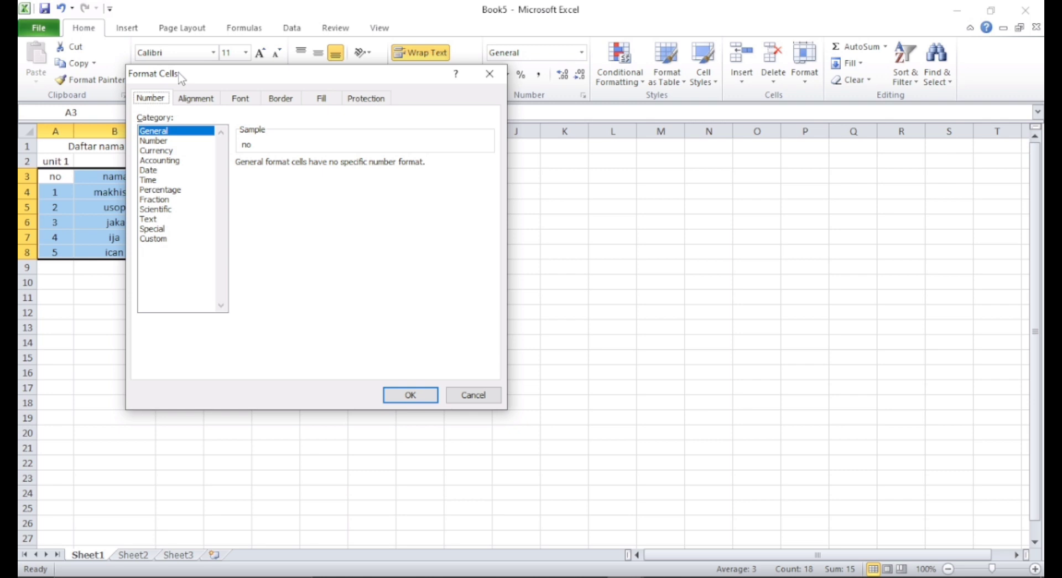
left_click(287, 99)
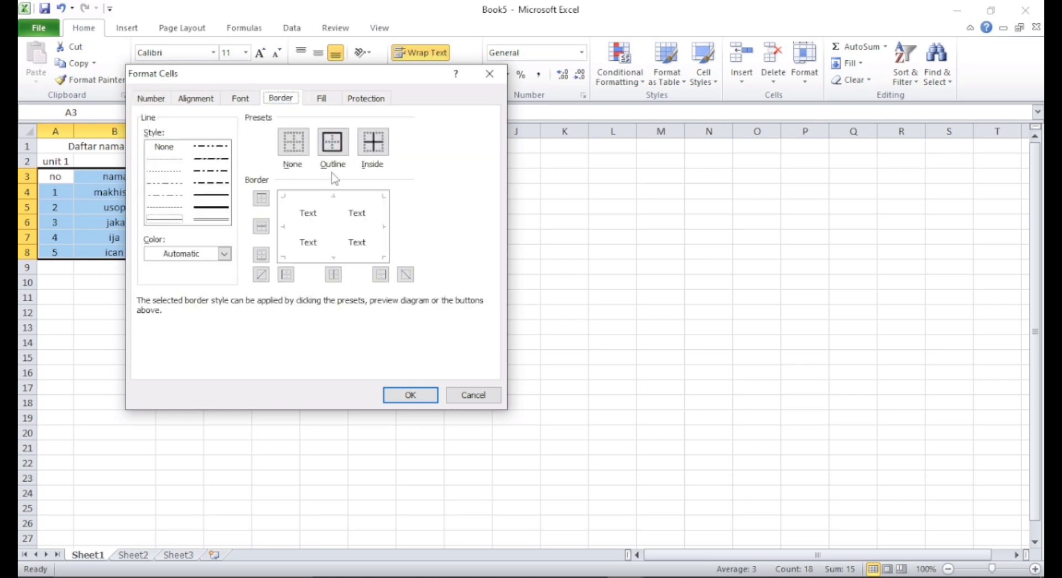
left_click(335, 149)
left_click(381, 152)
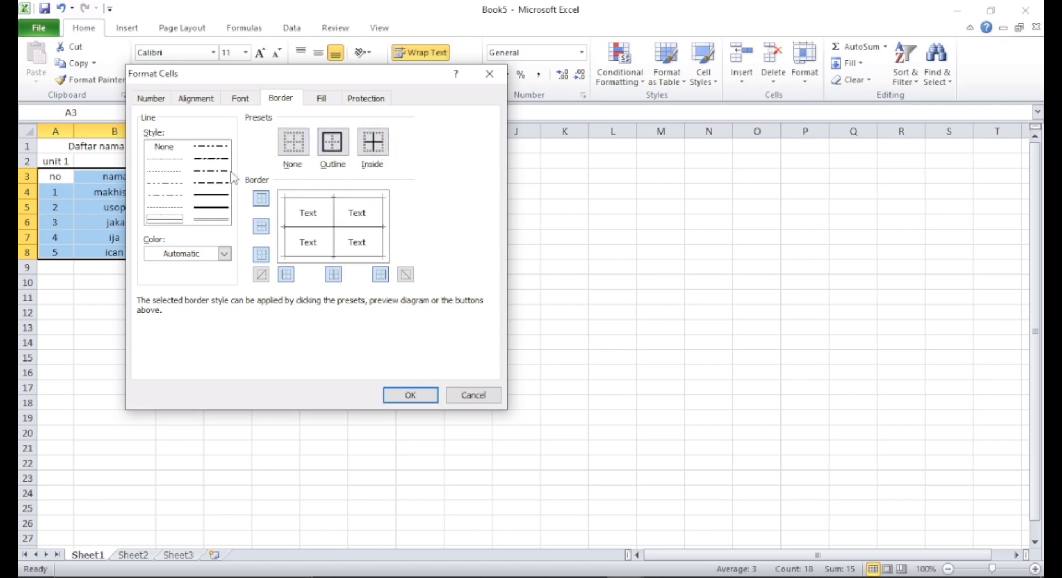
left_click(208, 222)
left_click(211, 207)
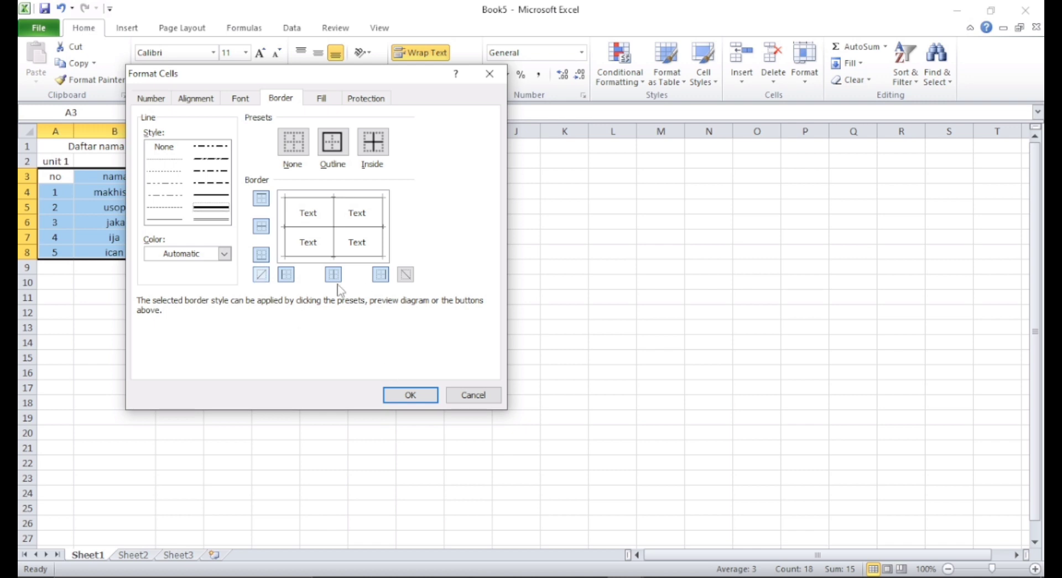
left_click(411, 395)
left_click(246, 329)
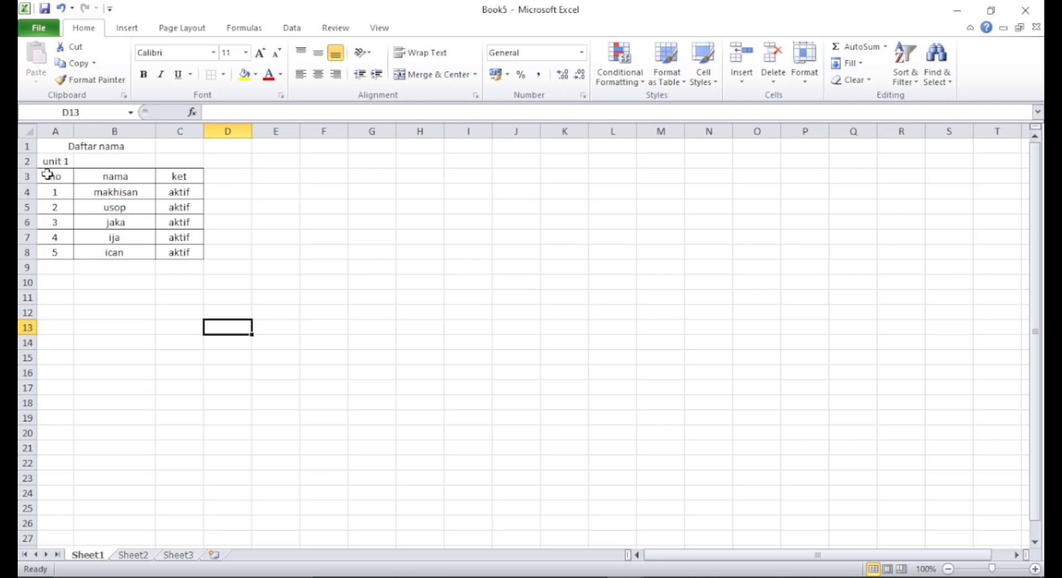
left_click_drag(47, 173, 191, 252)
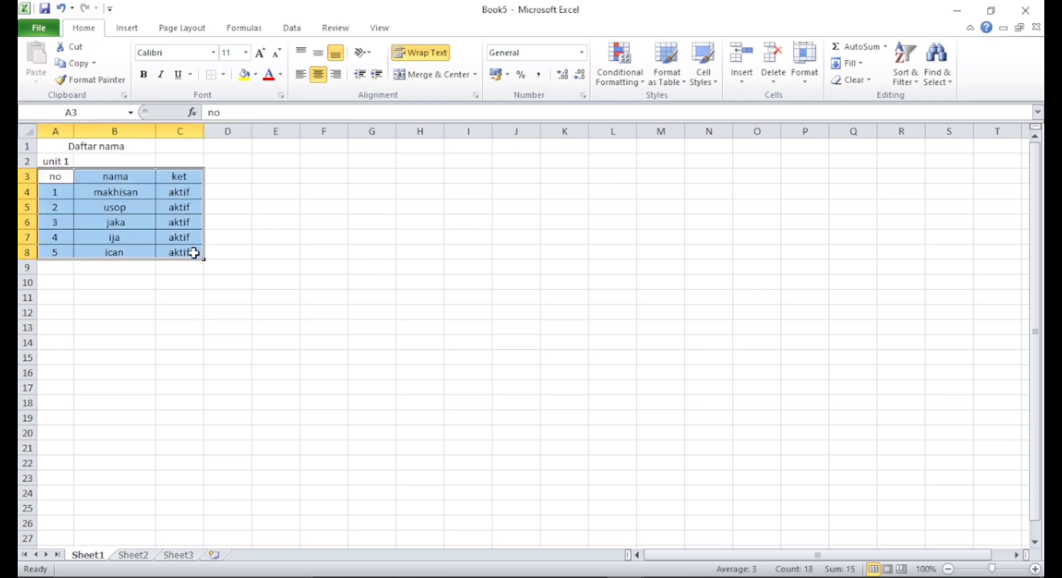
left_click(224, 76)
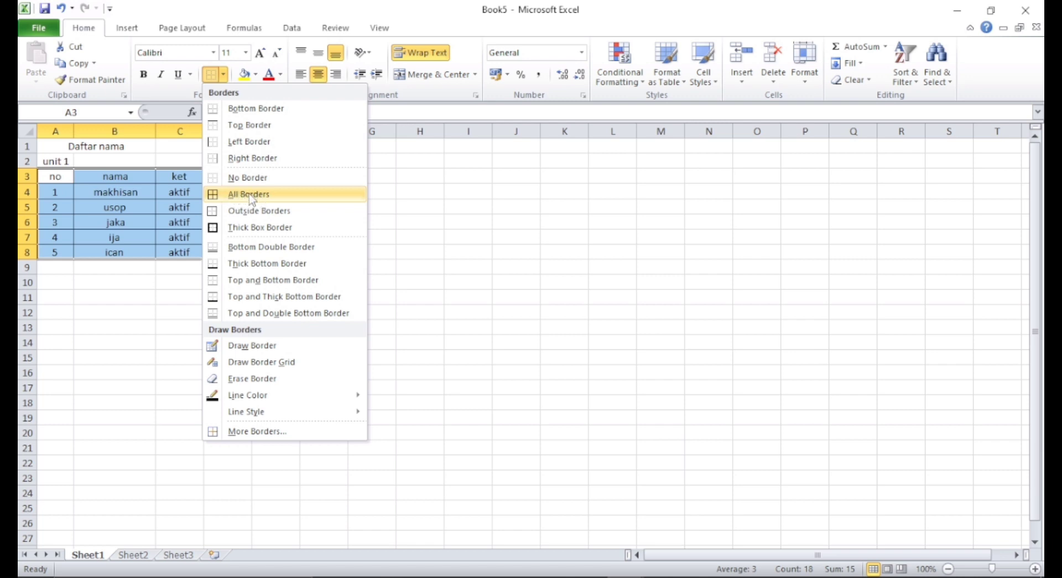
left_click(154, 95)
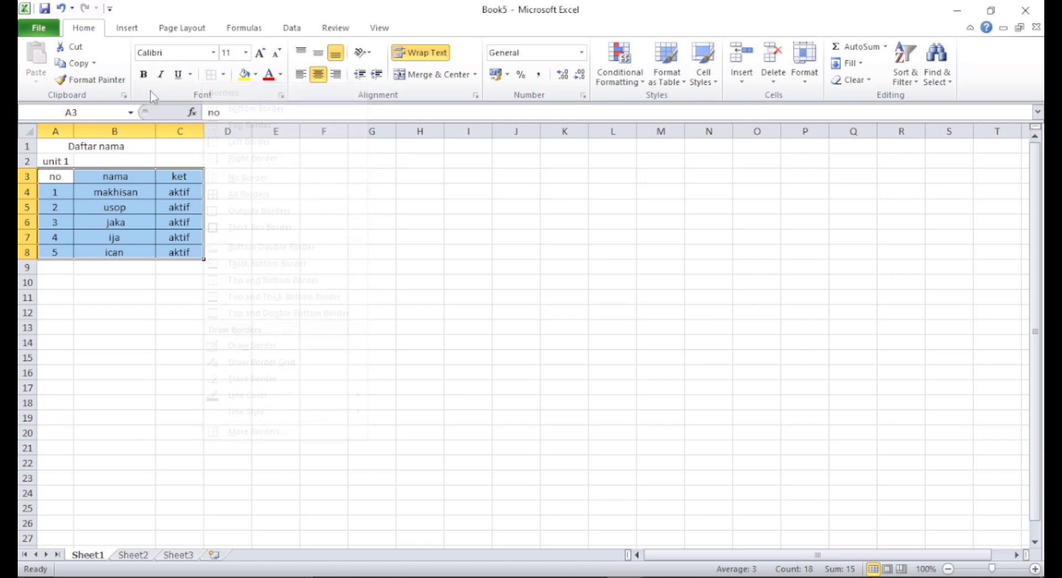
- Insert a blank row above the Daftar nama title row
left_click(52, 146)
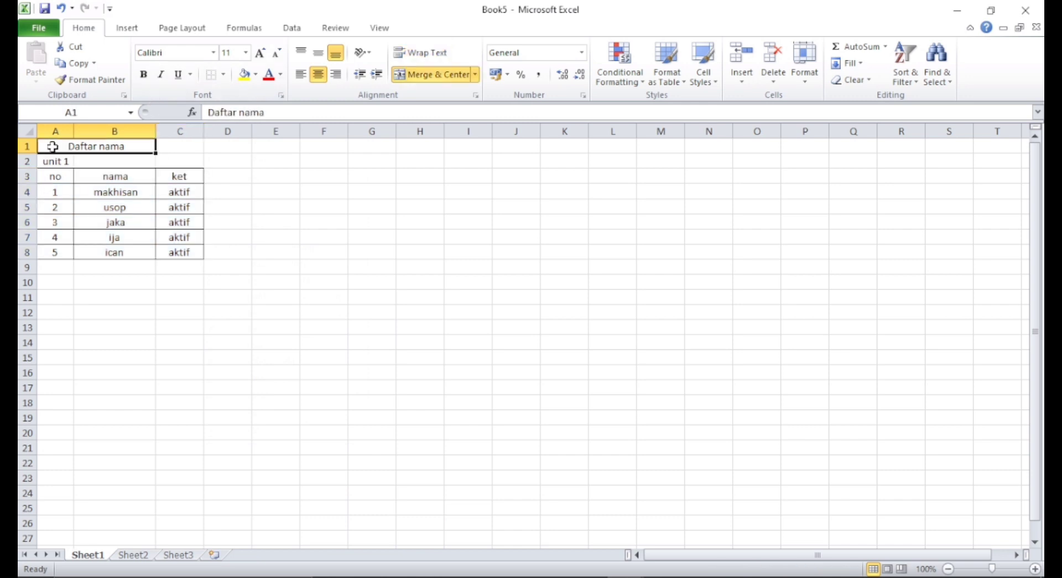
left_click(30, 146)
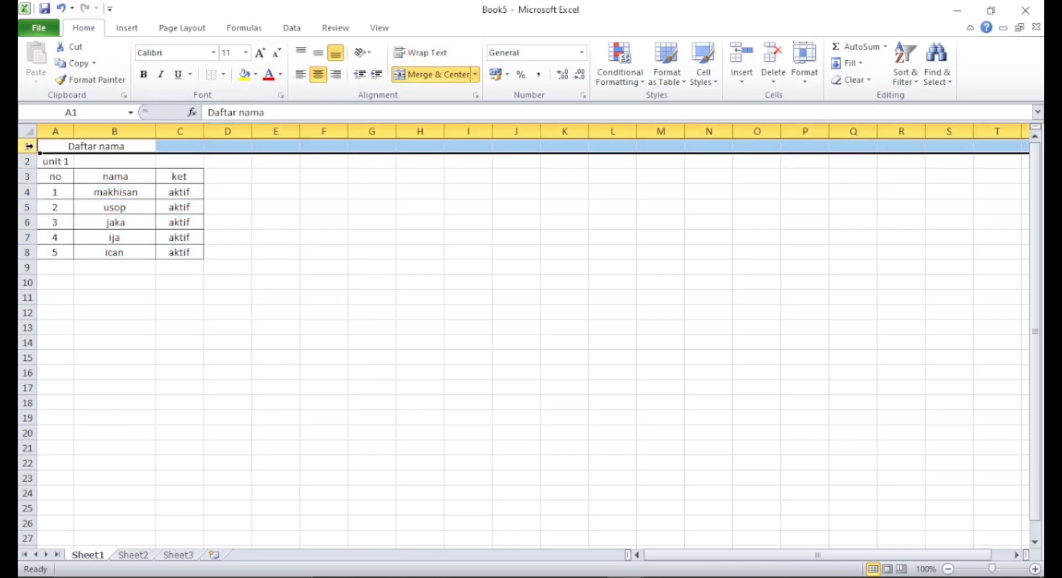
right_click(29, 146)
left_click(22, 145)
right_click(32, 146)
left_click(29, 146)
right_click(36, 147)
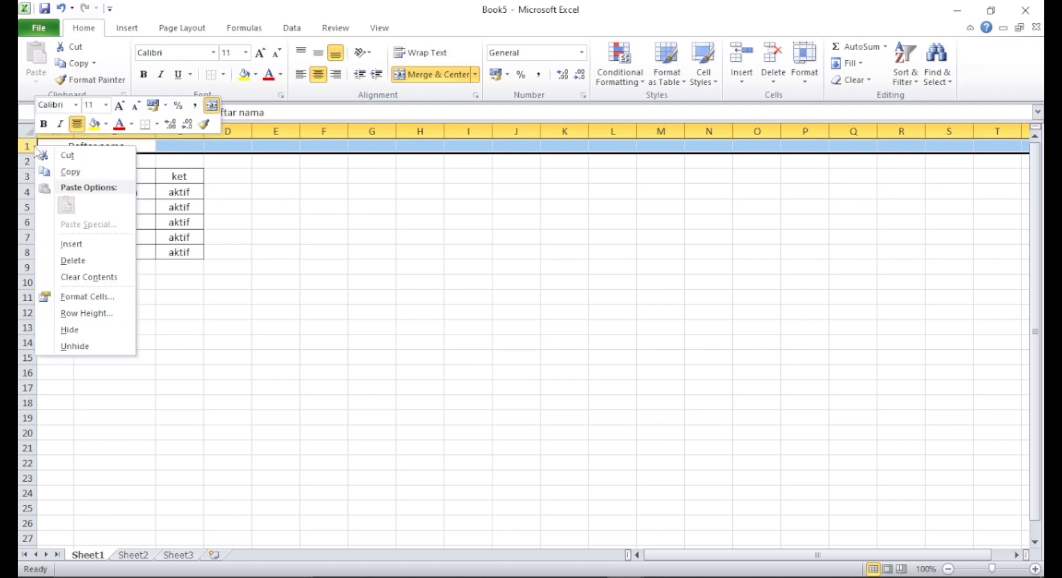
left_click(88, 247)
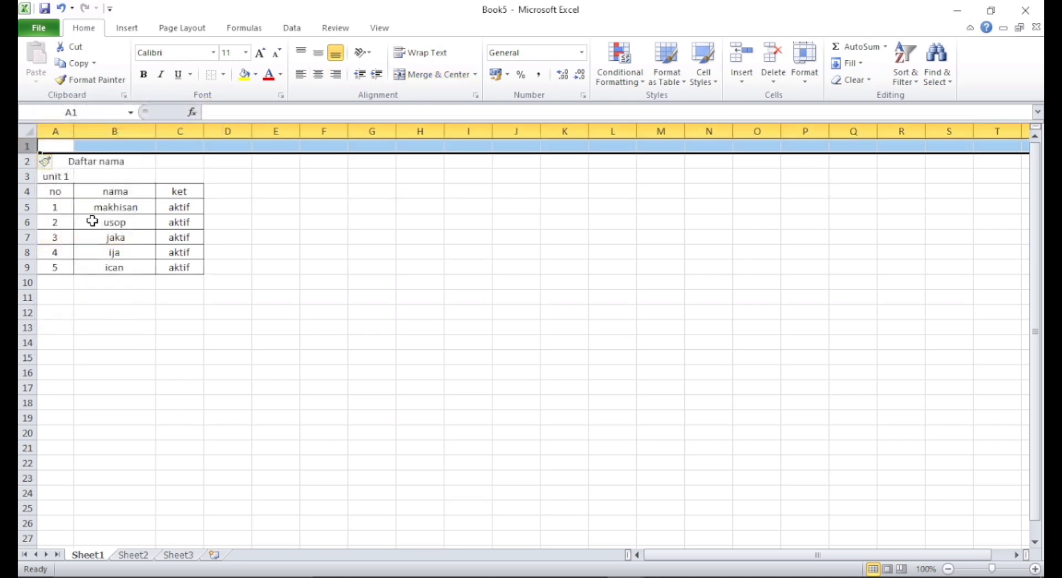
- Insert a blank row above the unit 1 row and undo the insertion
left_click(24, 176)
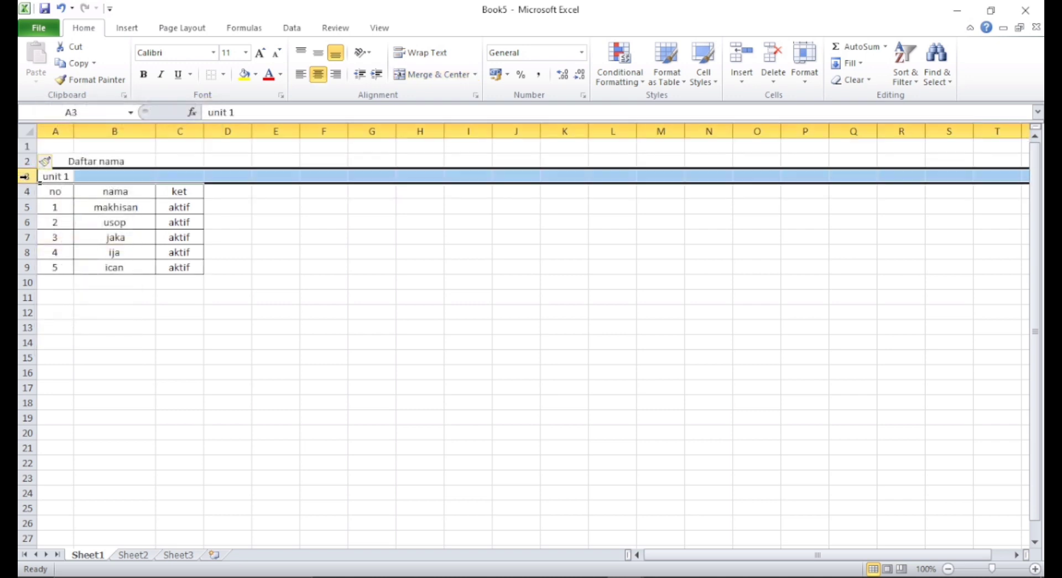
right_click(25, 176)
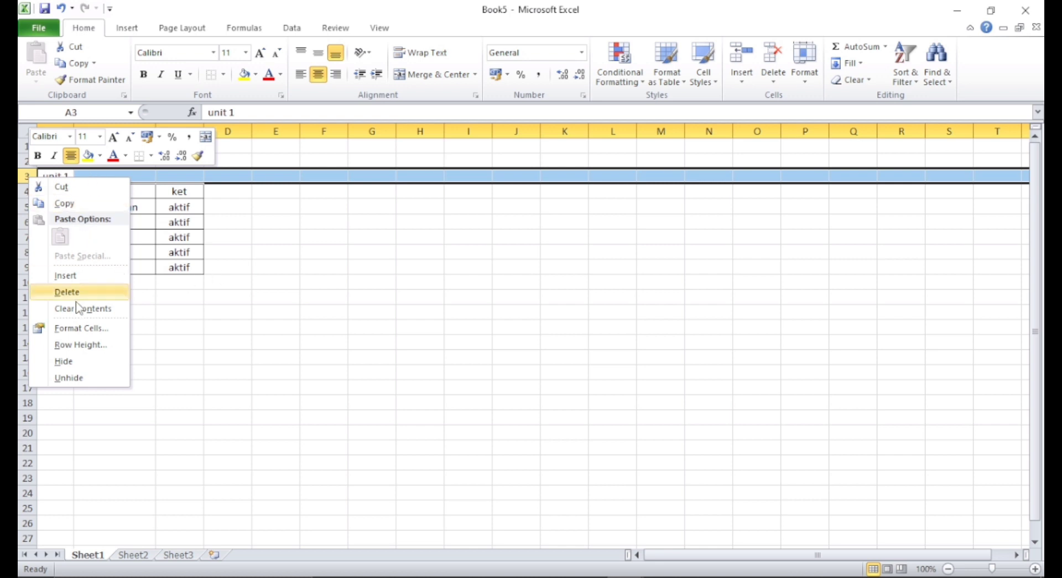
left_click(66, 275)
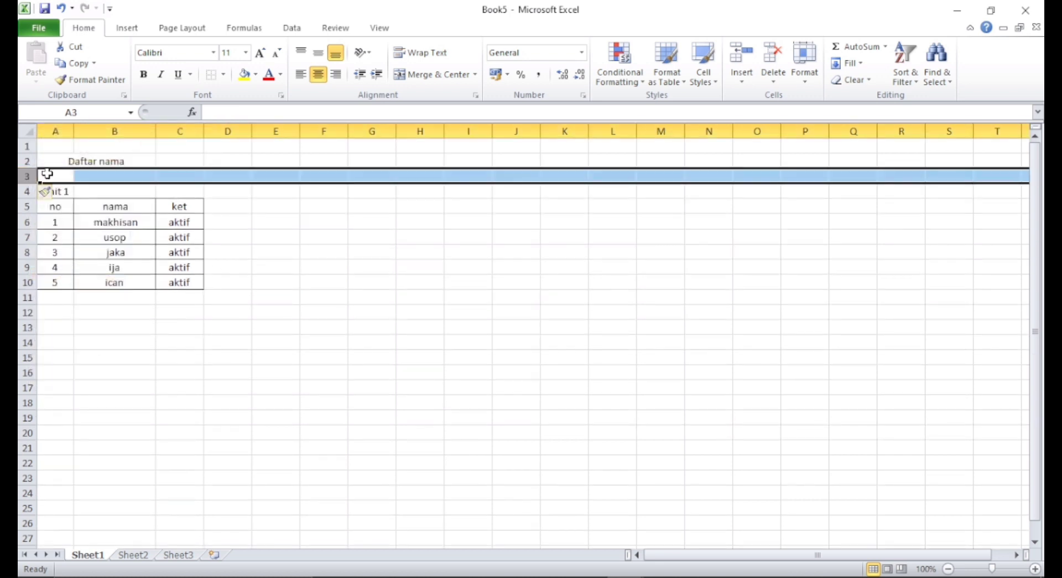
left_click(60, 8)
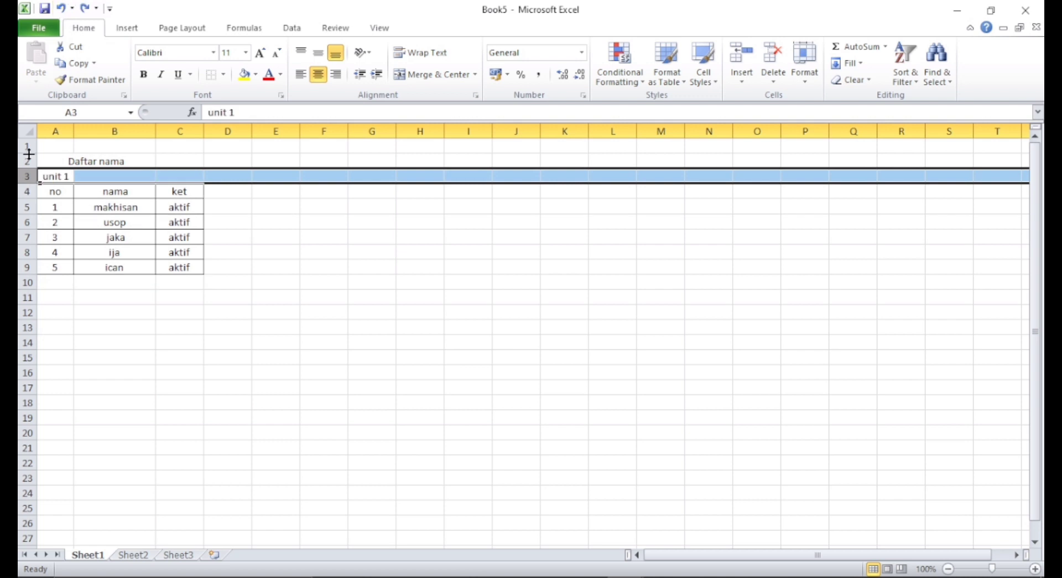
- Insert a blank column before column A so the table shifts right
right_click(30, 192)
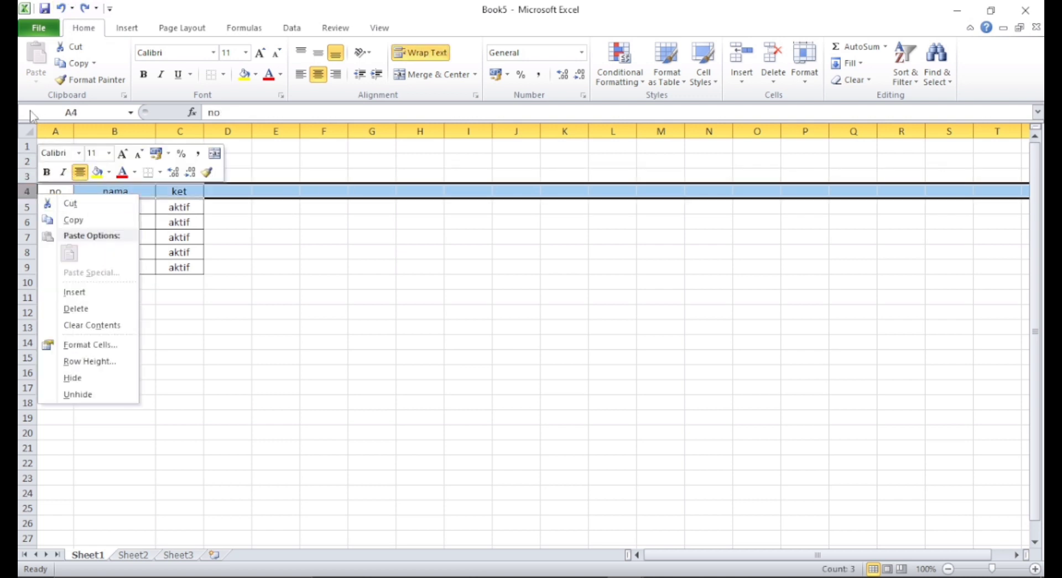
left_click(55, 132)
left_click(56, 131)
right_click(60, 132)
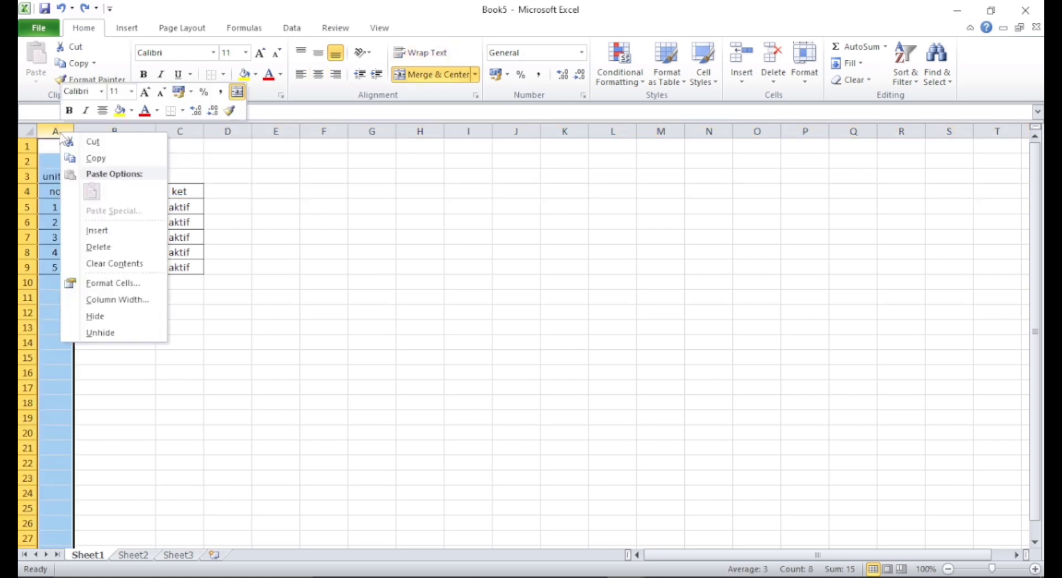
left_click(105, 234)
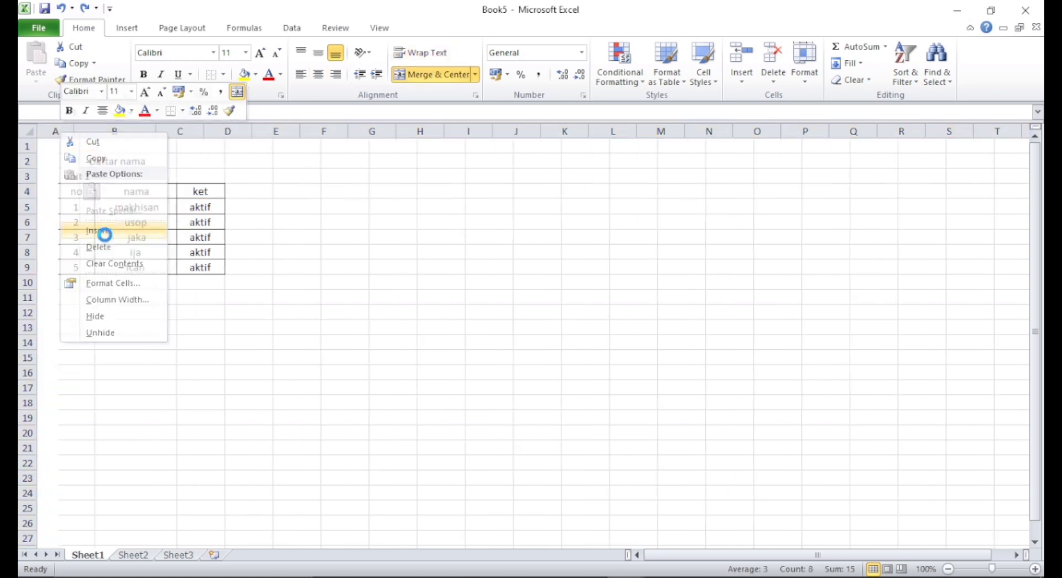
- Merge and center unit 1 across cells B3:C3
left_click(97, 175)
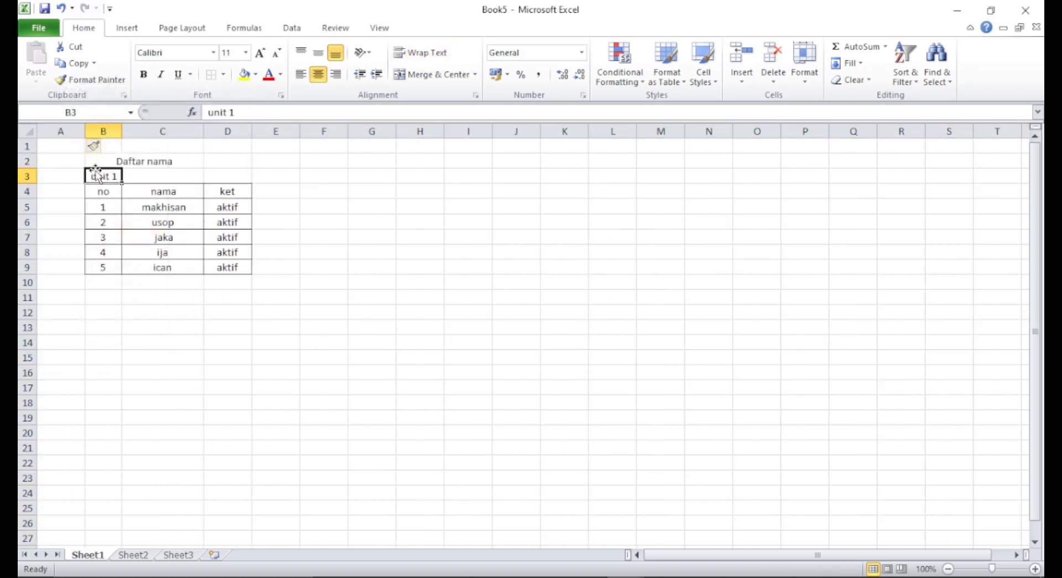
mouse_move(98, 171)
left_mouse_down()
mouse_move(214, 178)
mouse_move(131, 192)
mouse_move(110, 176)
mouse_move(126, 175)
mouse_move(109, 180)
left_mouse_up()
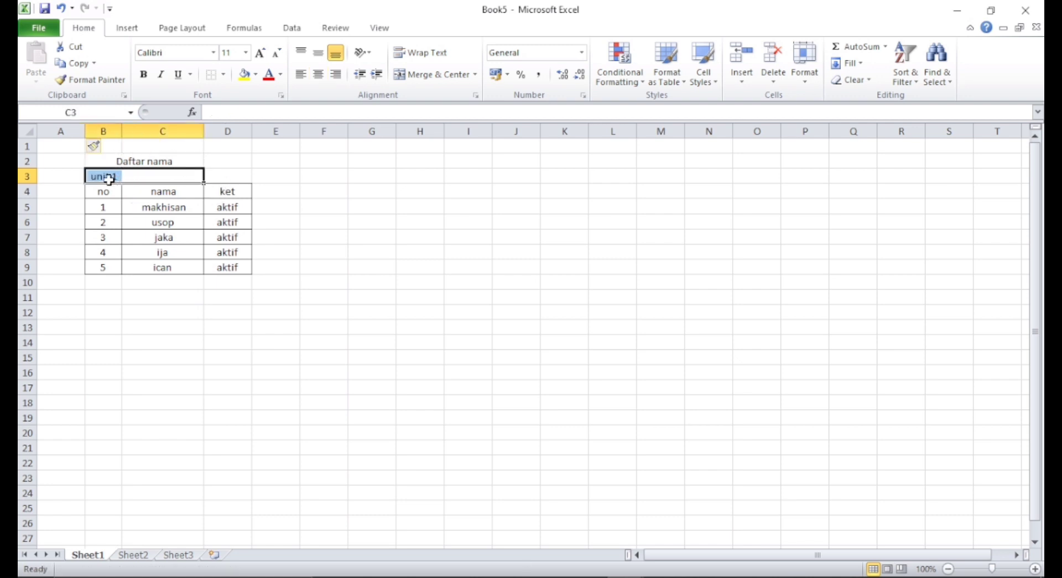
left_click(429, 74)
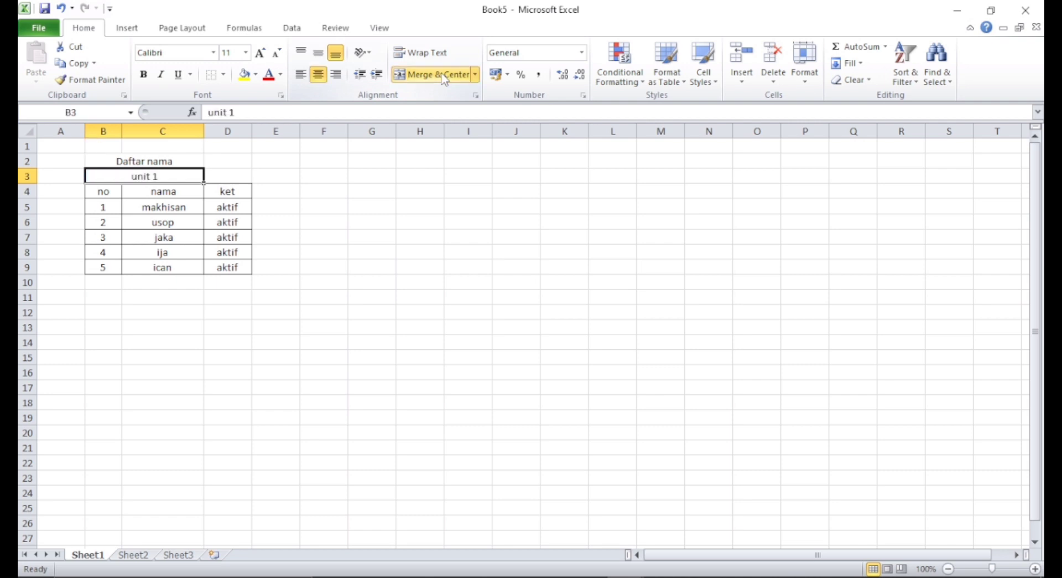
- Select column B to change the column layout
left_click(128, 161)
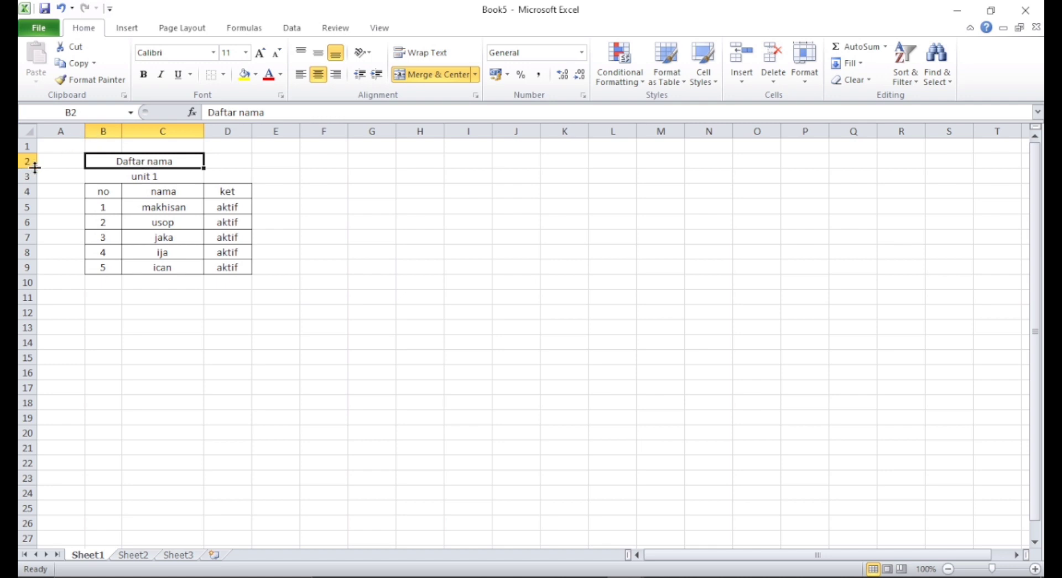
right_click(98, 131)
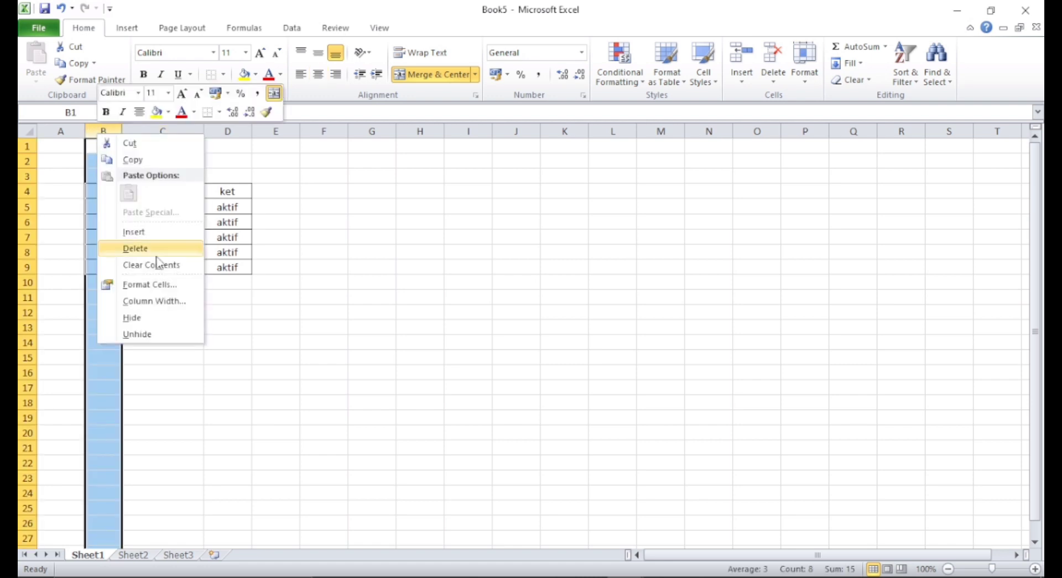